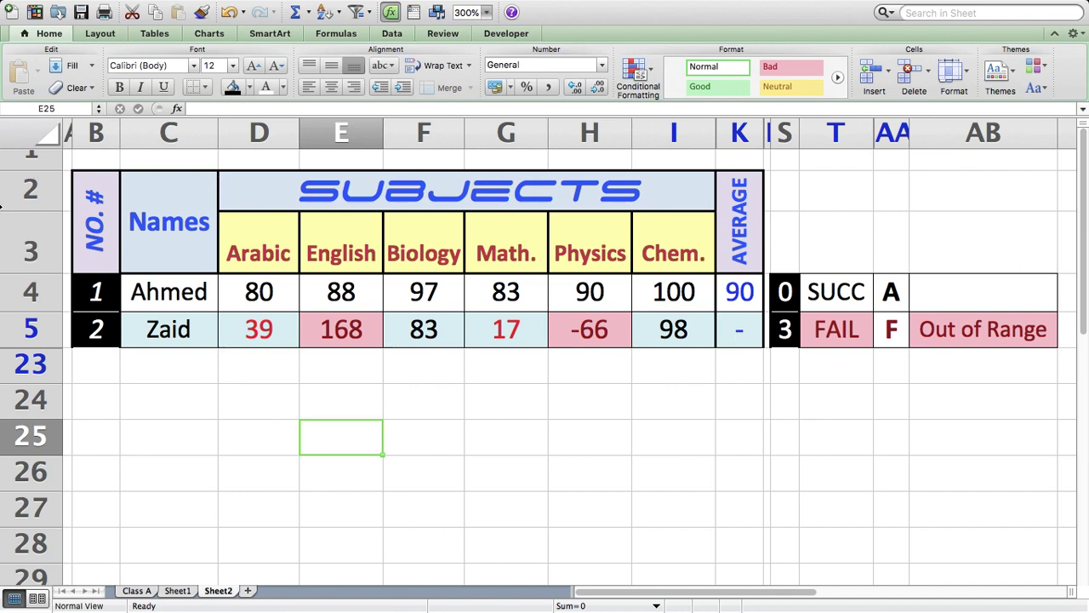
click(168, 295)
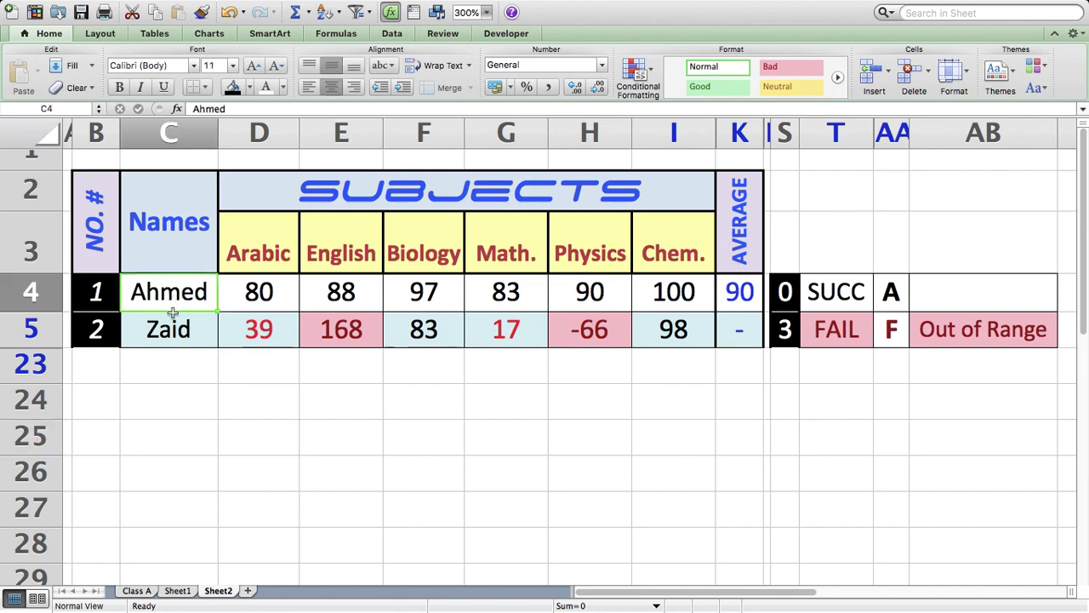
click(174, 334)
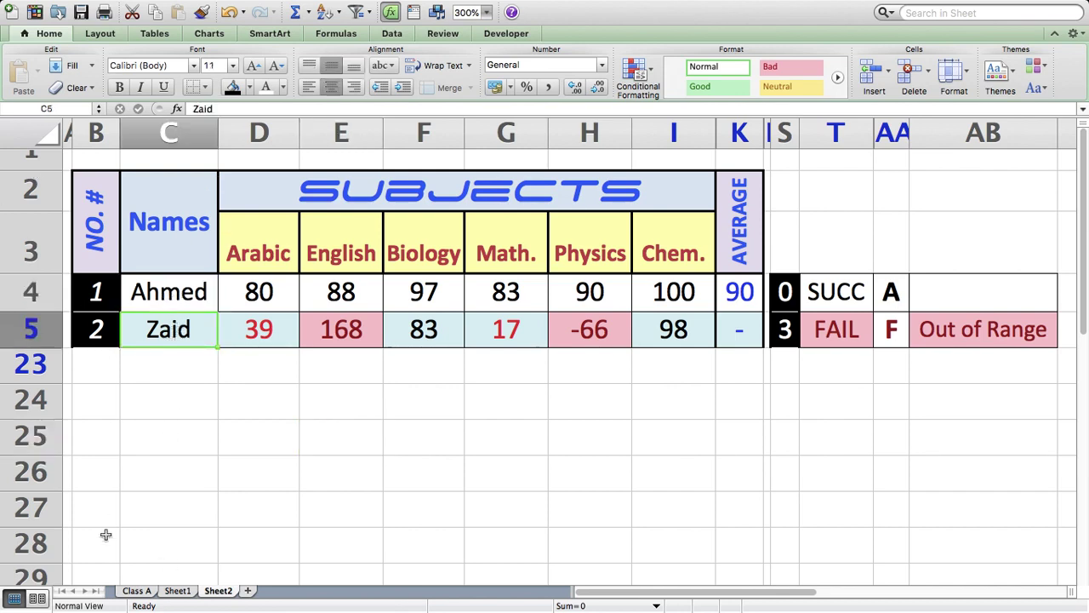
drag(99, 354, 90, 317)
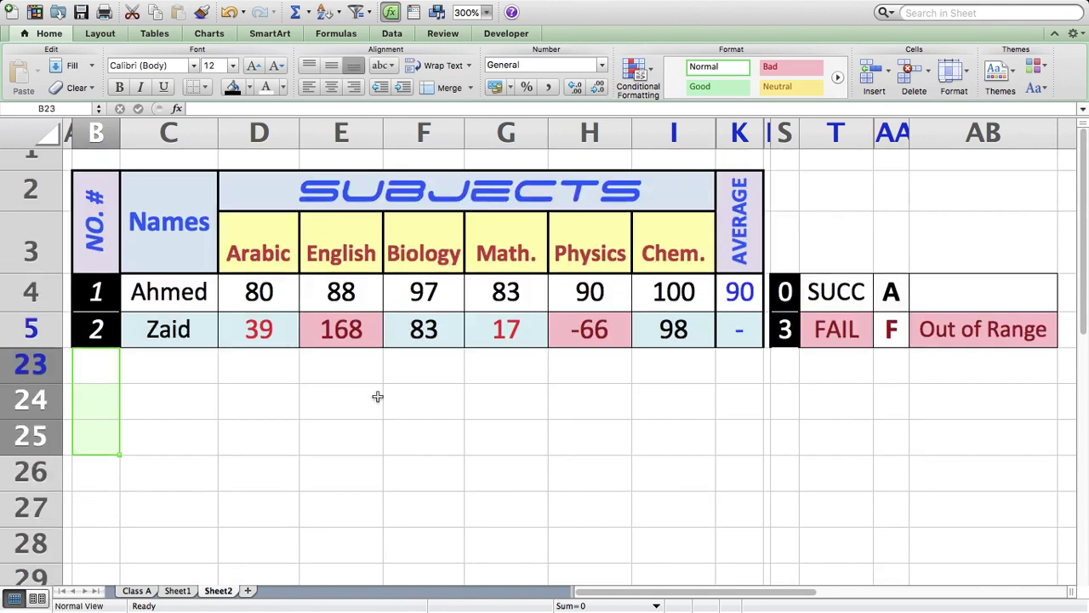
click(377, 397)
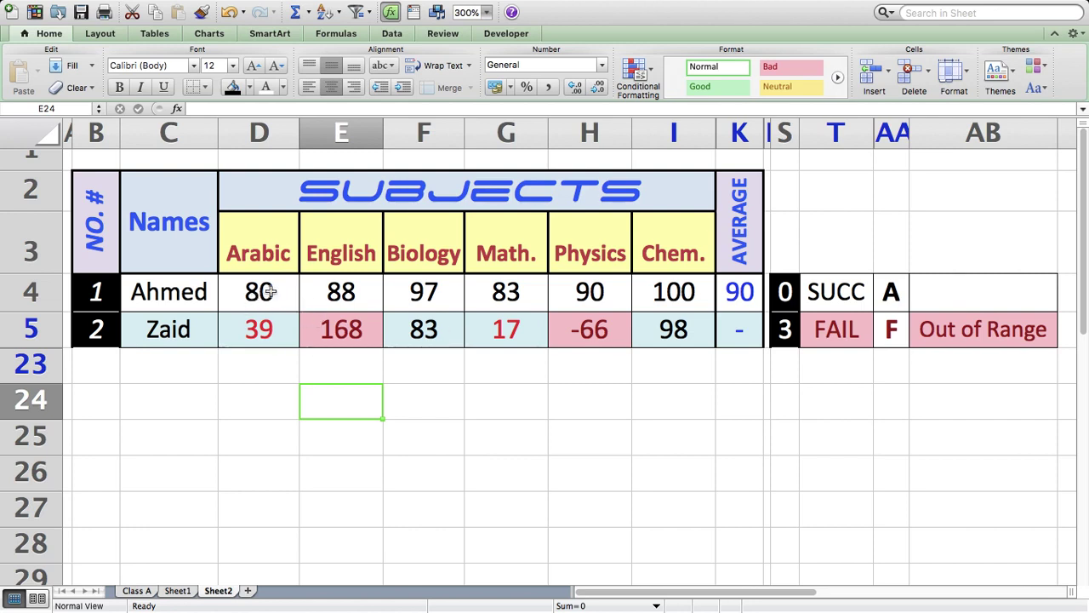
Set student 1's English mark in cell E4 to 8.
click(346, 293)
text(8)
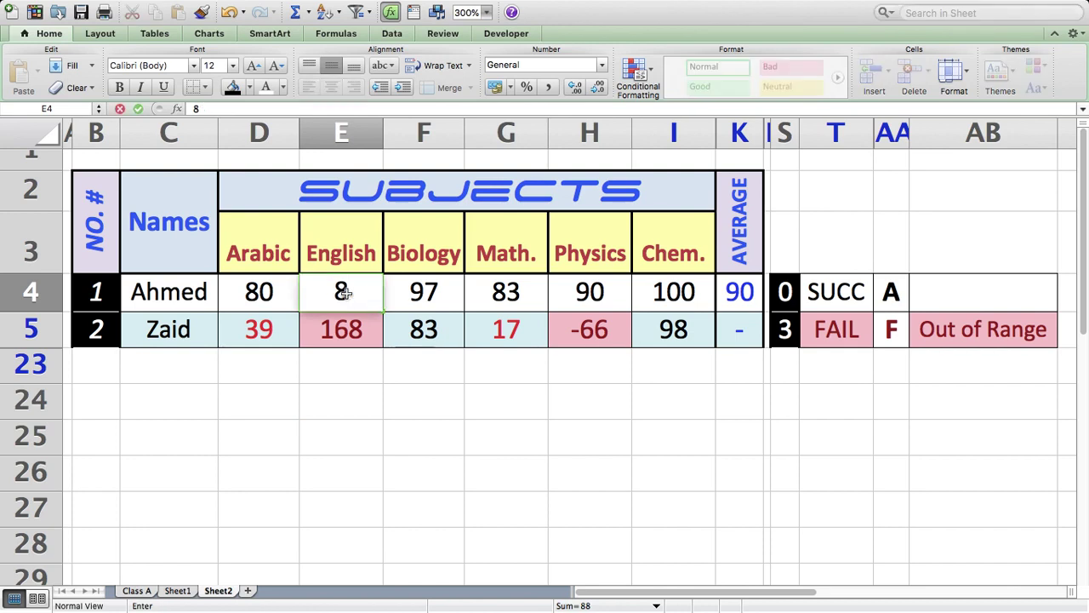
key(Return)
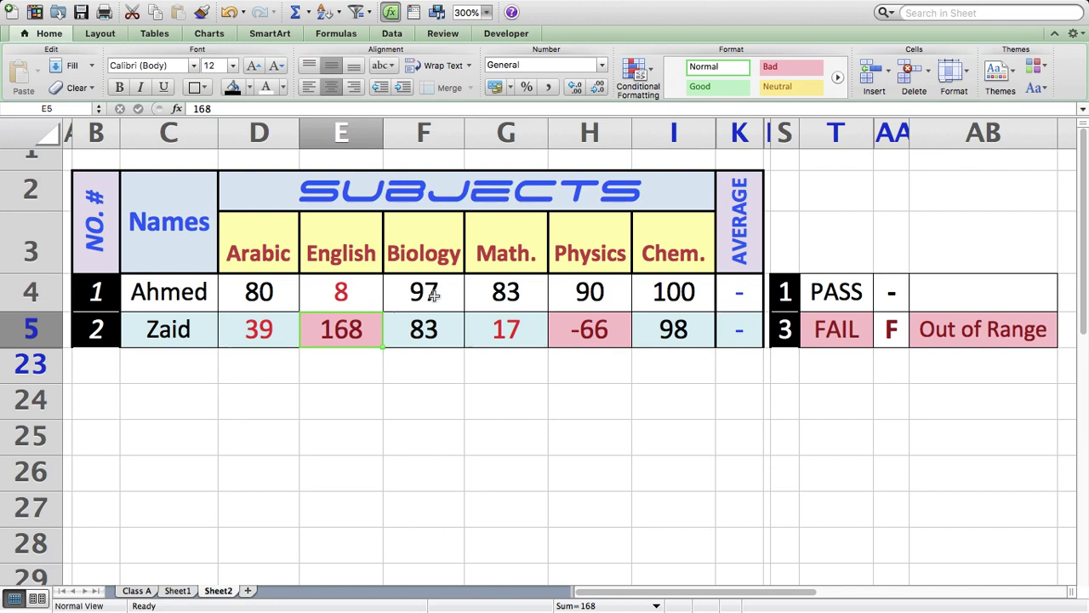
Enter out-of-range marks for student 1: -83 for Math and 180 for Arabic.
double_click(500, 295)
click(492, 295)
text(-)
key(Return)
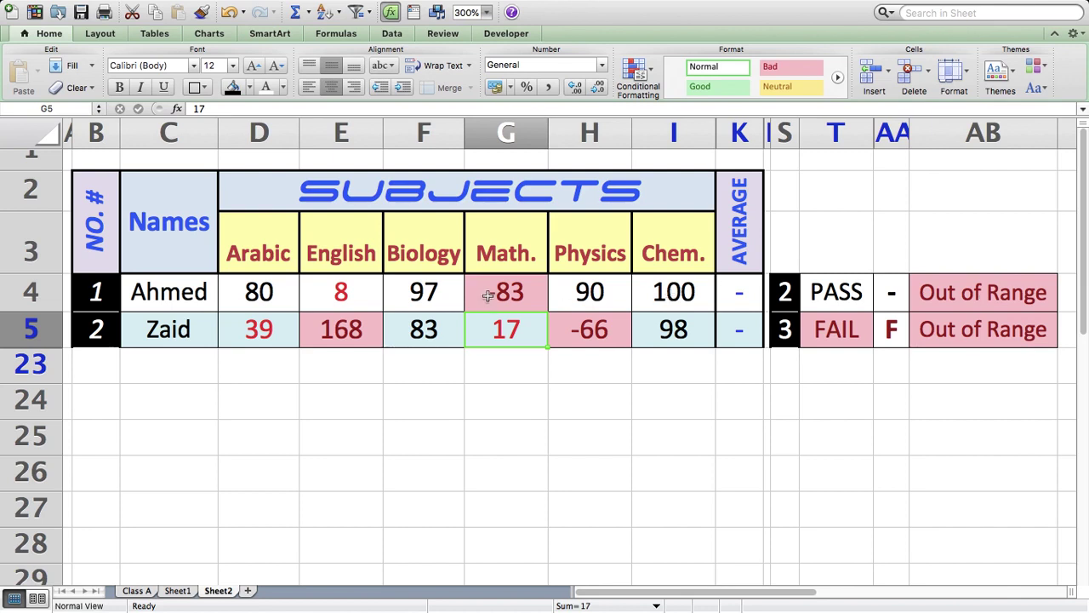
double_click(249, 294)
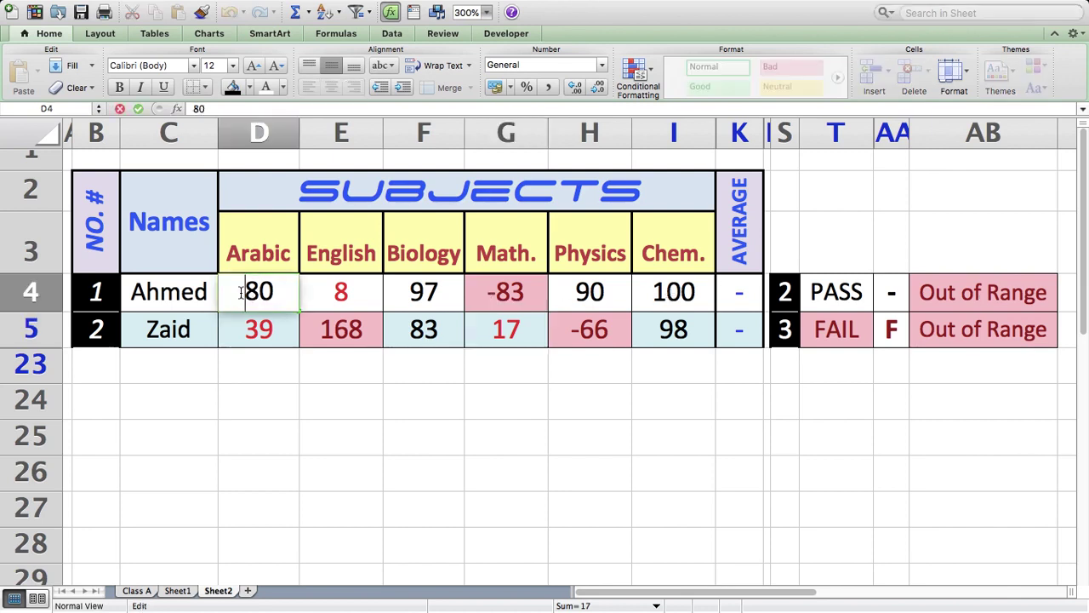
click(243, 292)
text(1)
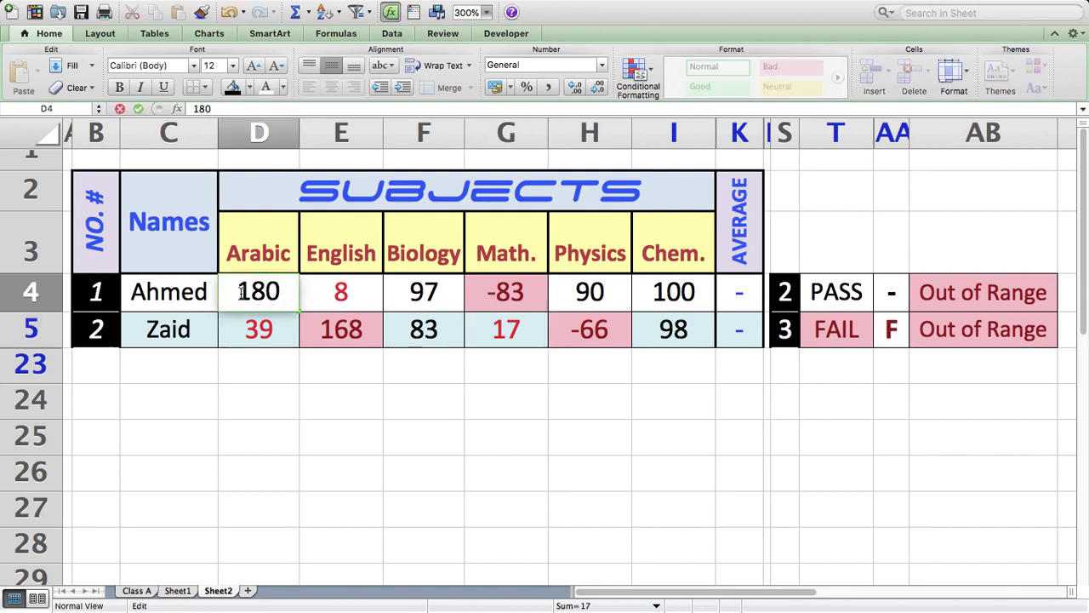
key(Return)
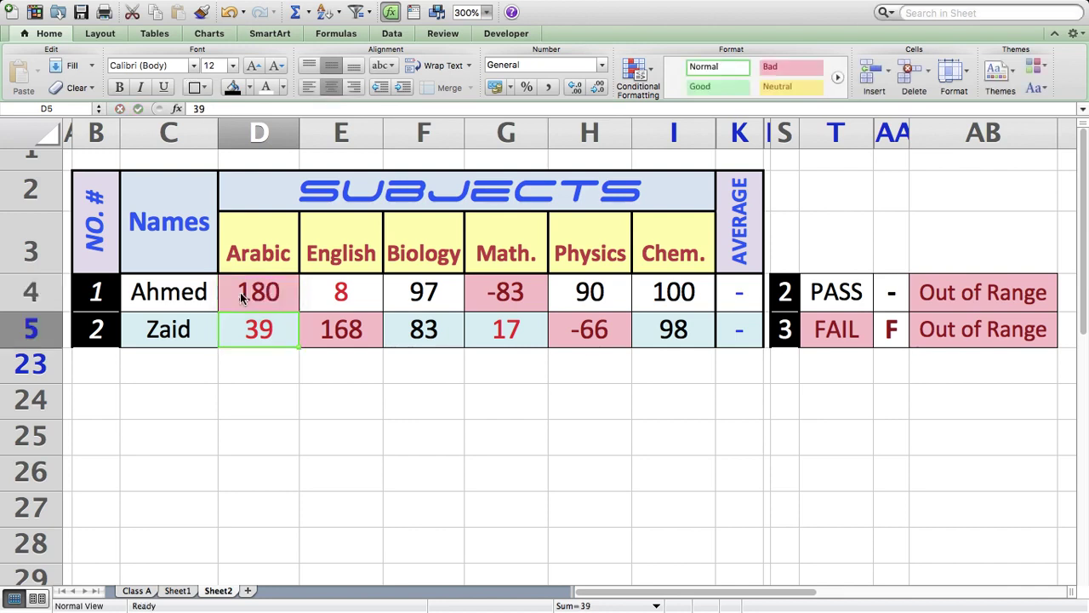
Correct student 1's Math mark to 83 and Arabic mark to 80.
double_click(506, 294)
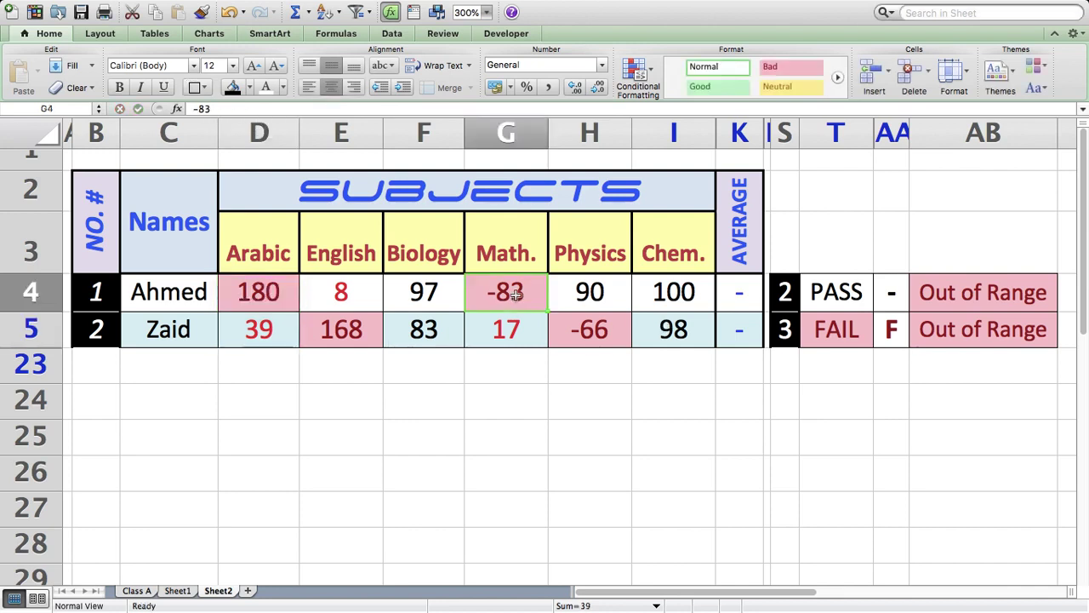
click(487, 292)
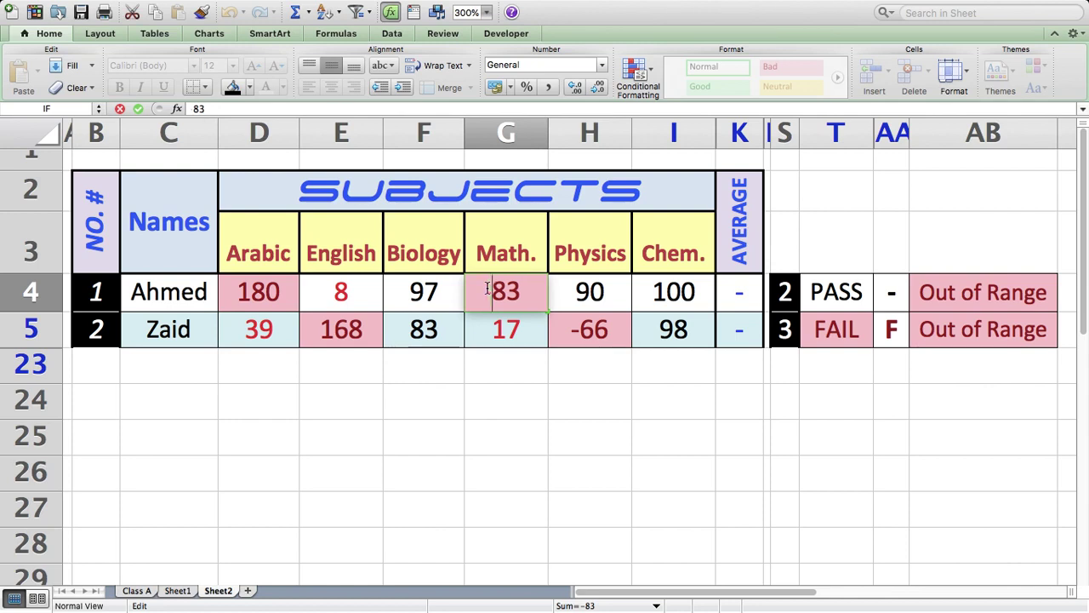
key(Delete)
click(478, 410)
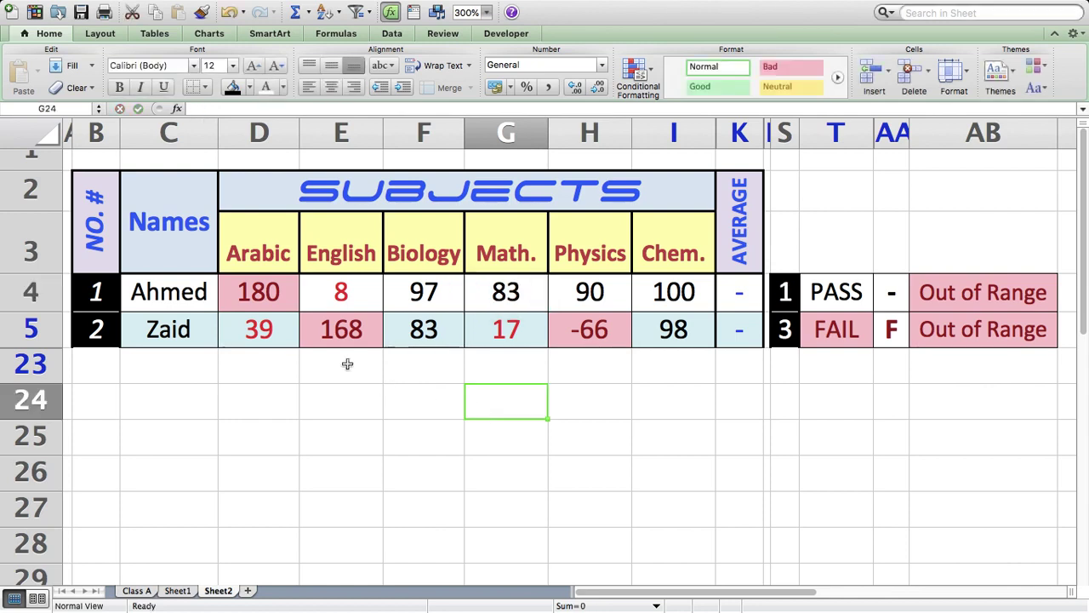
double_click(271, 293)
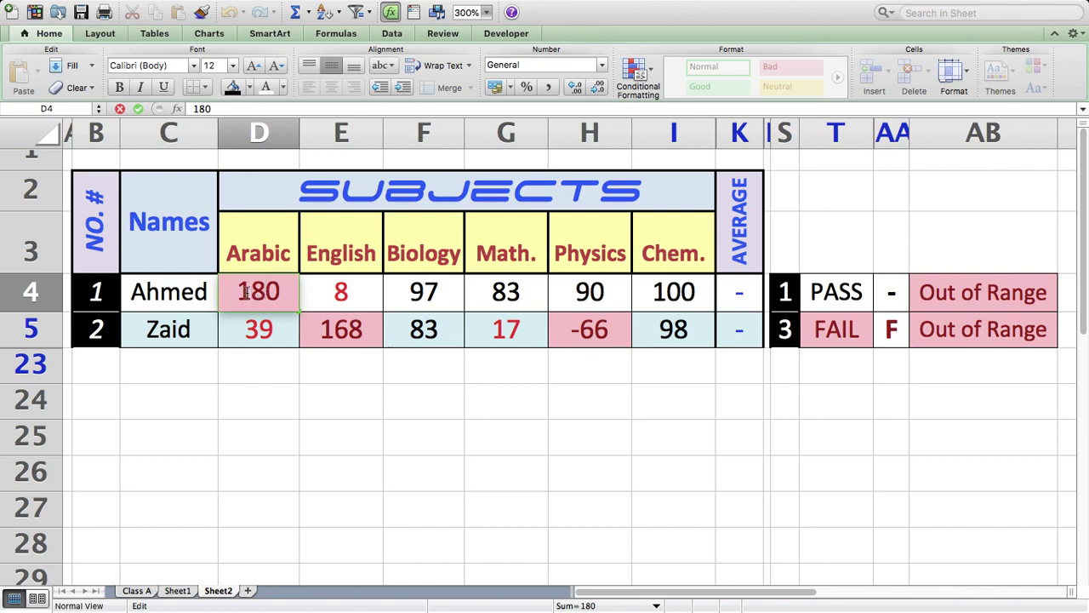
key(BackSpace)
key(Return)
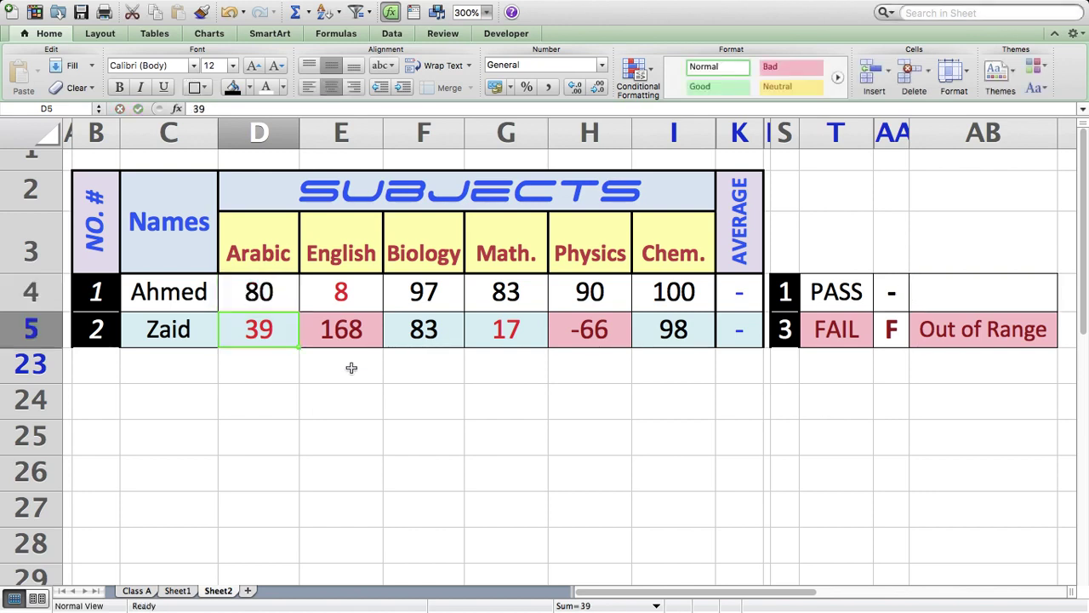
Set student 1's English mark in cell E4 to 90.
click(345, 294)
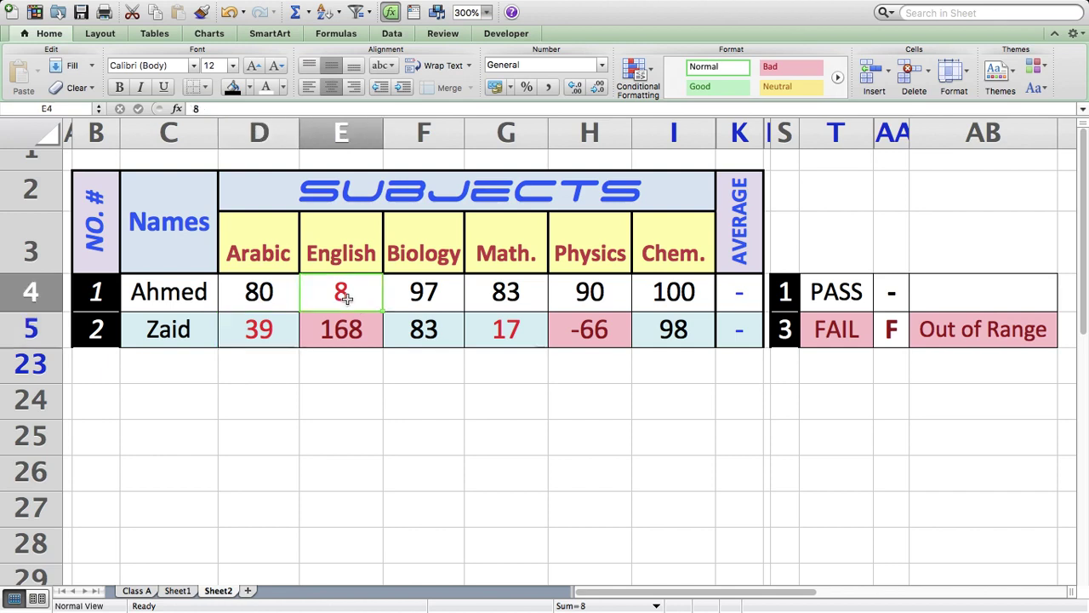
double_click(344, 294)
text(0)
key(BackSpace)
key(BackSpace)
text(90)
key(Return)
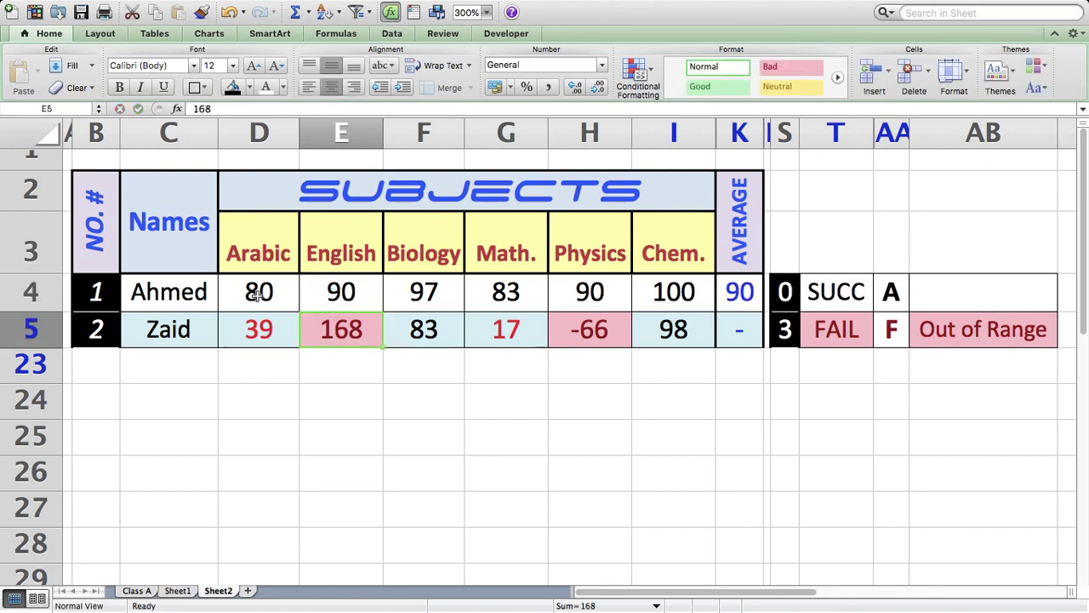
Set up a highlight rule for values greater than 100 on student 1's marks in D4:I4, and discard it.
drag(259, 293, 672, 292)
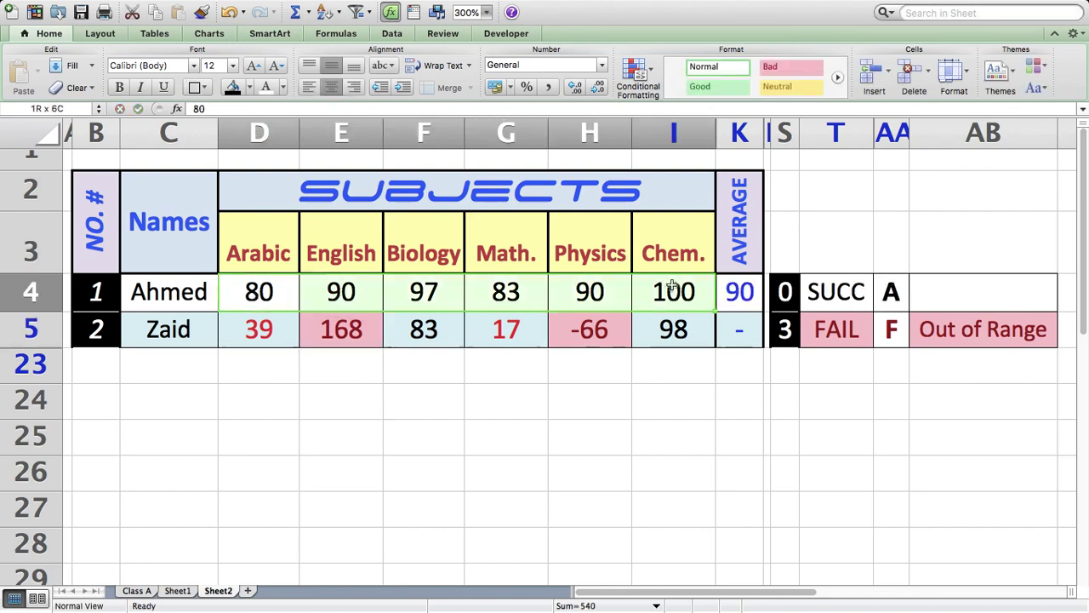
click(638, 69)
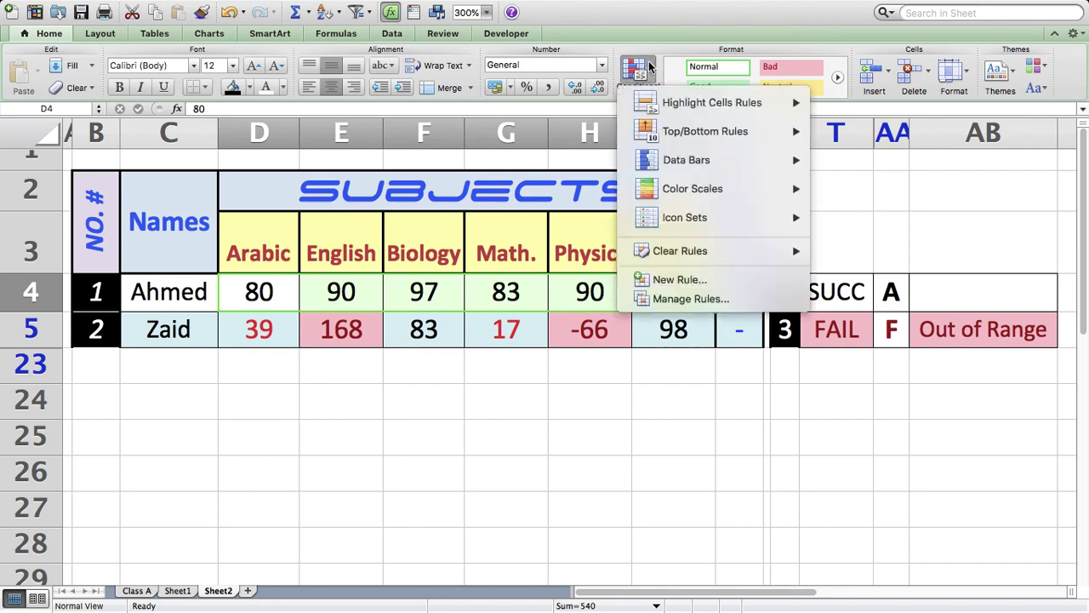
mouse_move(691, 109)
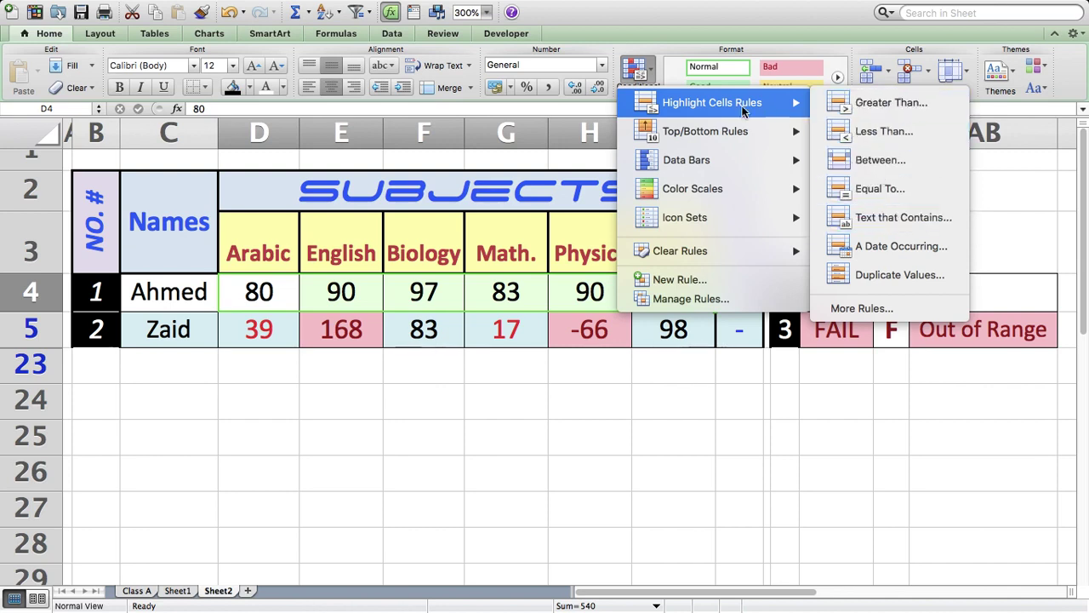
click(891, 103)
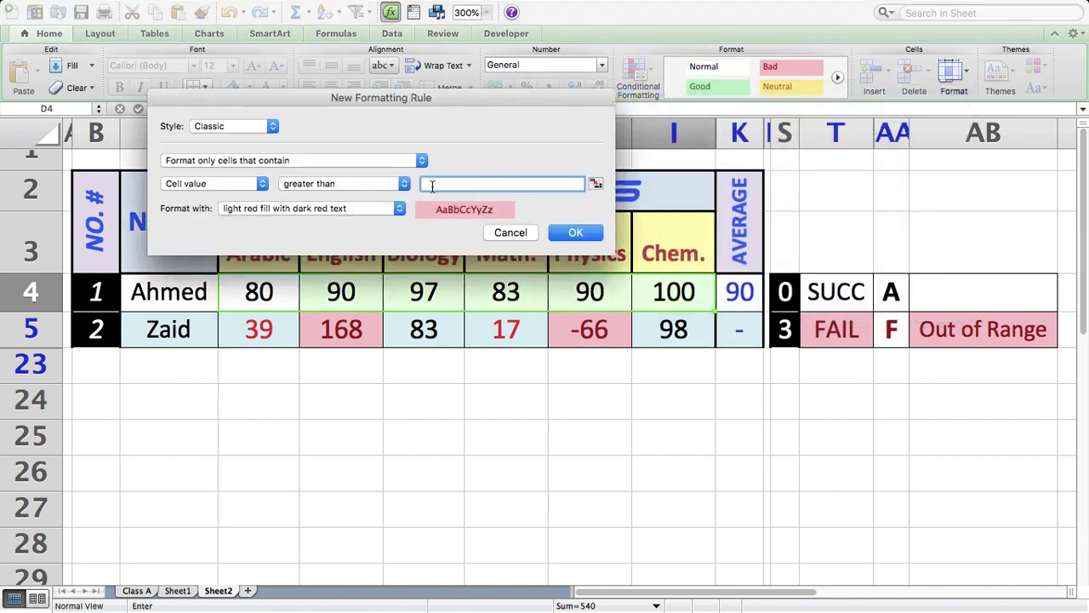
text(100)
click(507, 234)
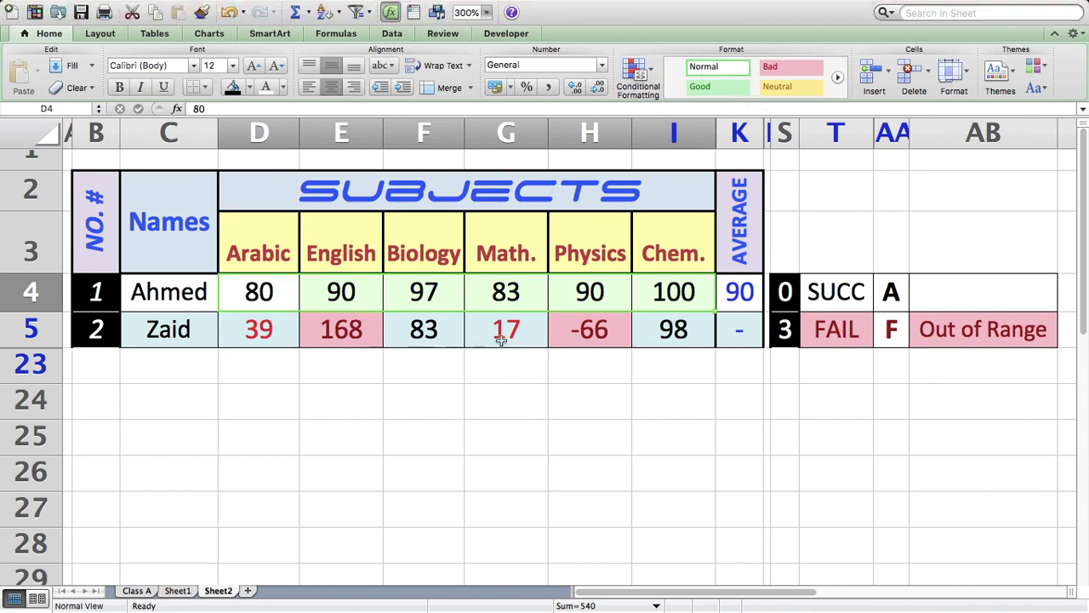
click(581, 331)
click(561, 401)
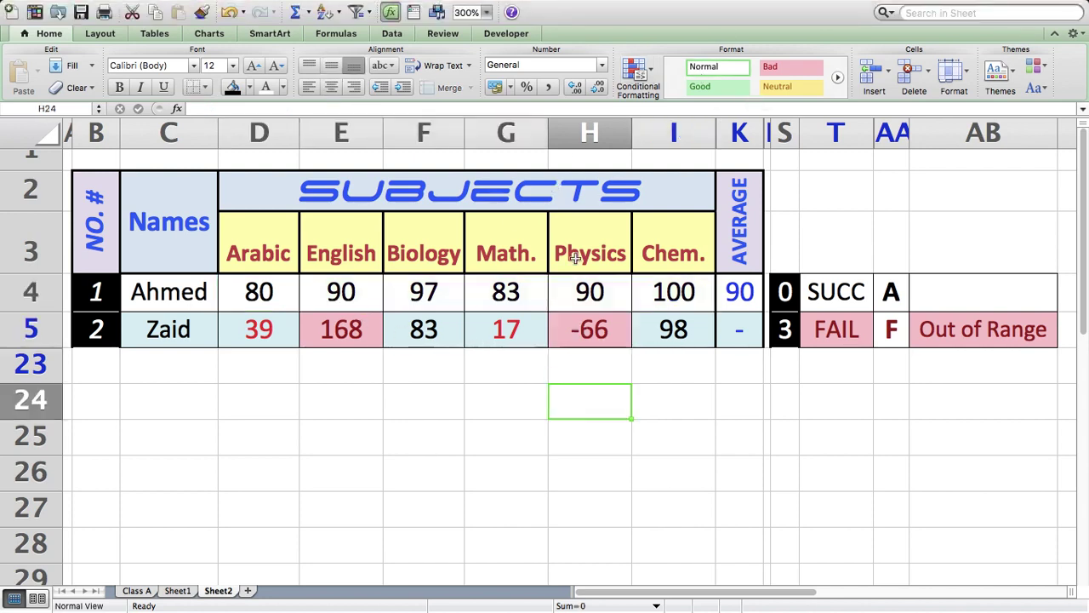
Set up a highlight rule for values less than 0 on both students' marks in D4:I5, and discard it.
click(289, 292)
drag(290, 292, 688, 329)
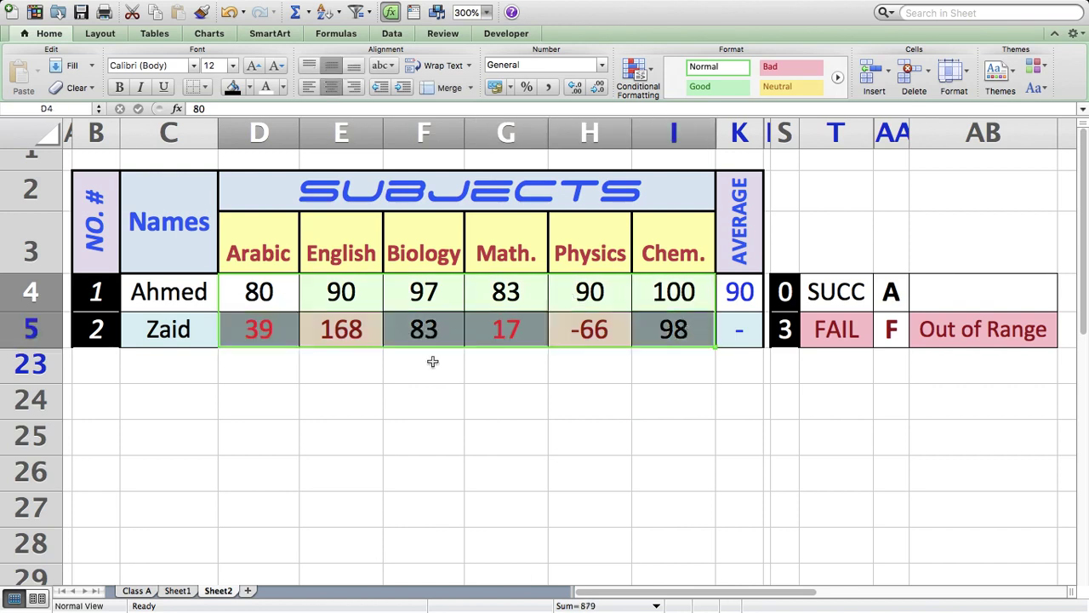
click(646, 75)
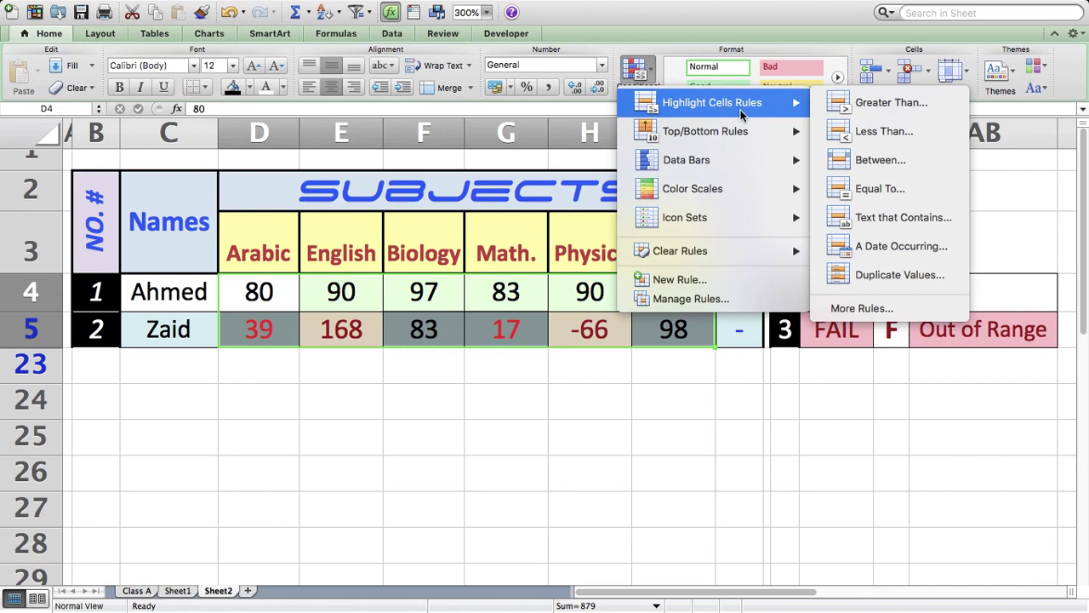
click(911, 134)
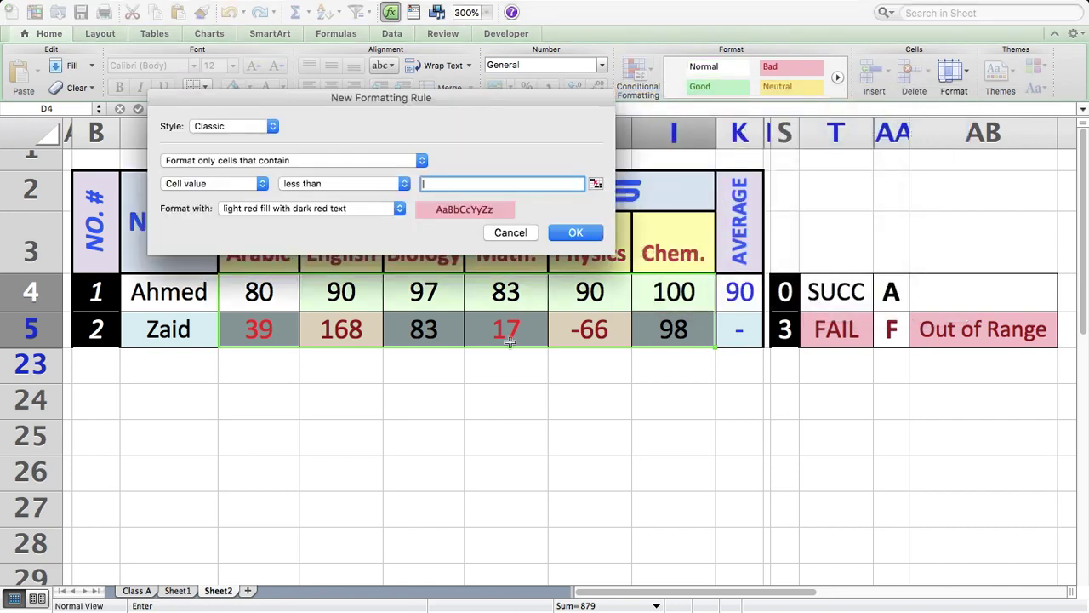
text(0)
click(514, 235)
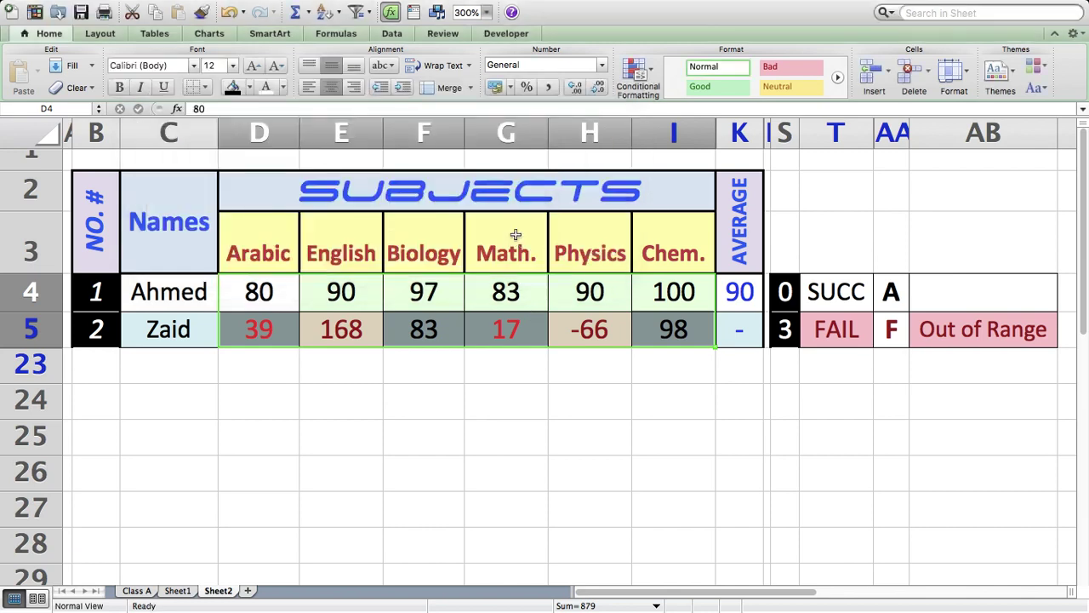
click(507, 394)
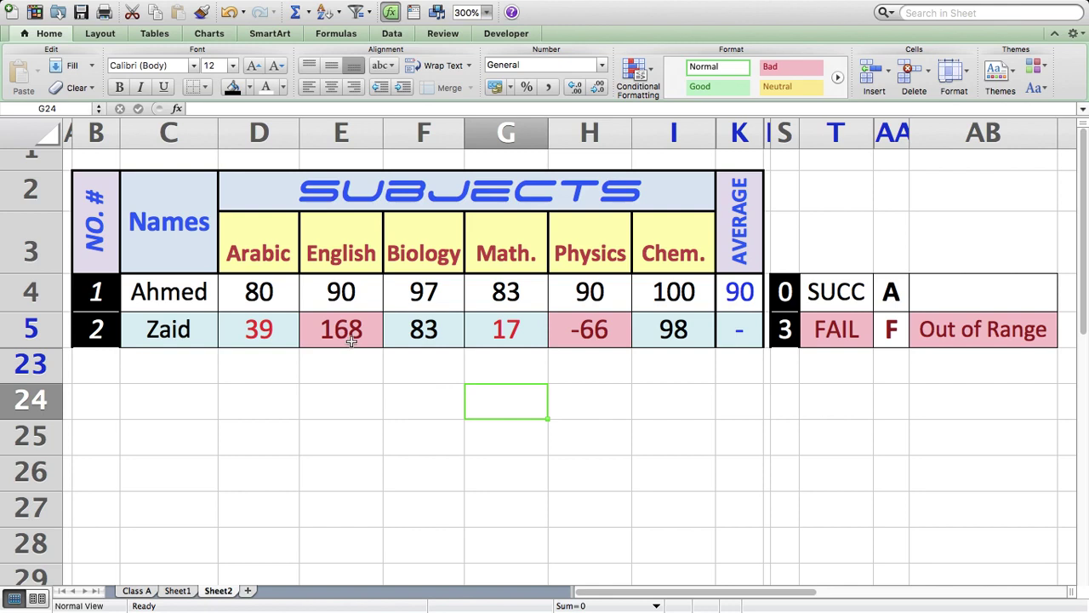
click(575, 343)
click(527, 429)
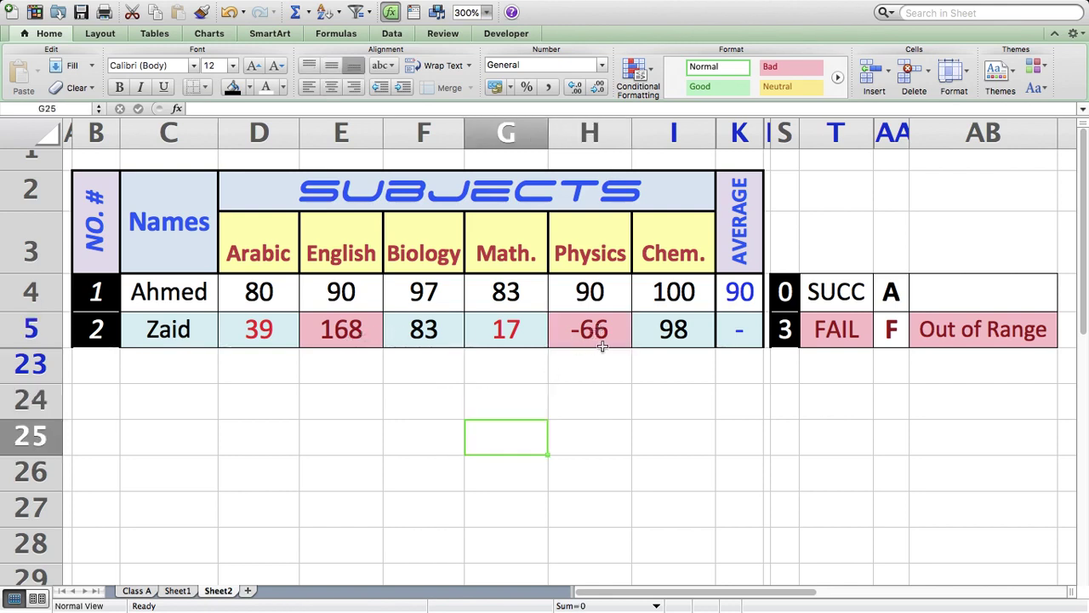
Replace student 1's English mark in cell E4 with 9.
click(347, 298)
text(9)
key(Return)
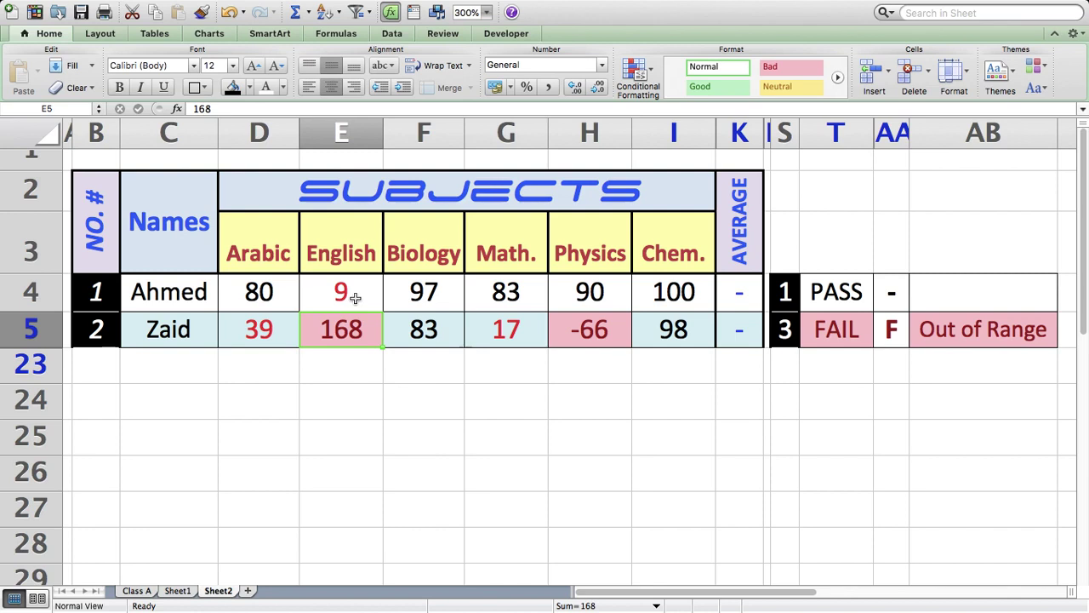
Set up a highlight rule for values between 0 and 49 on both students' marks in D4:I5.
drag(255, 297, 677, 320)
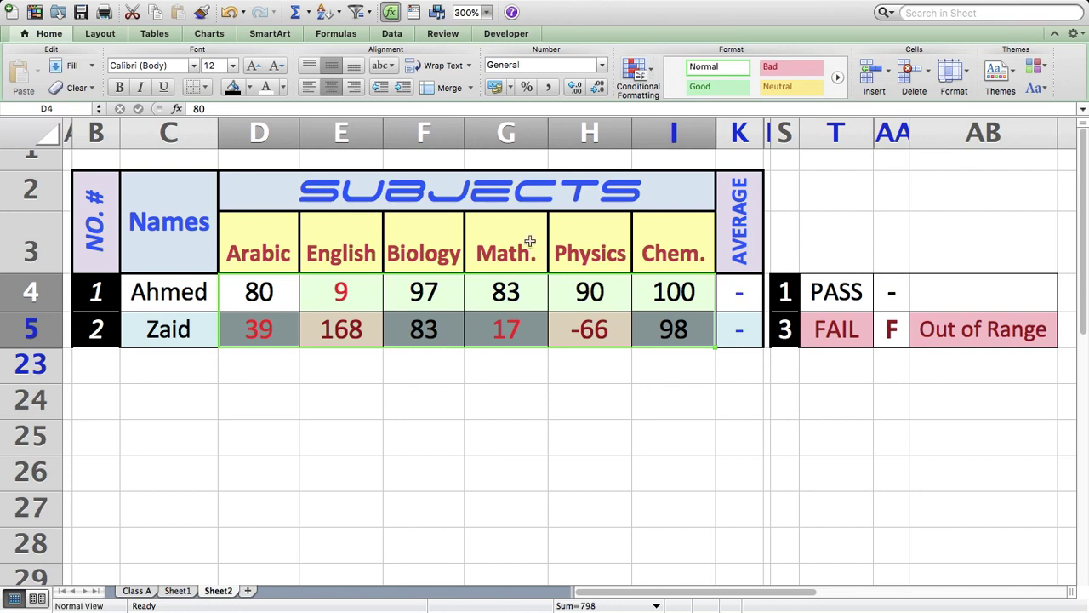
click(648, 75)
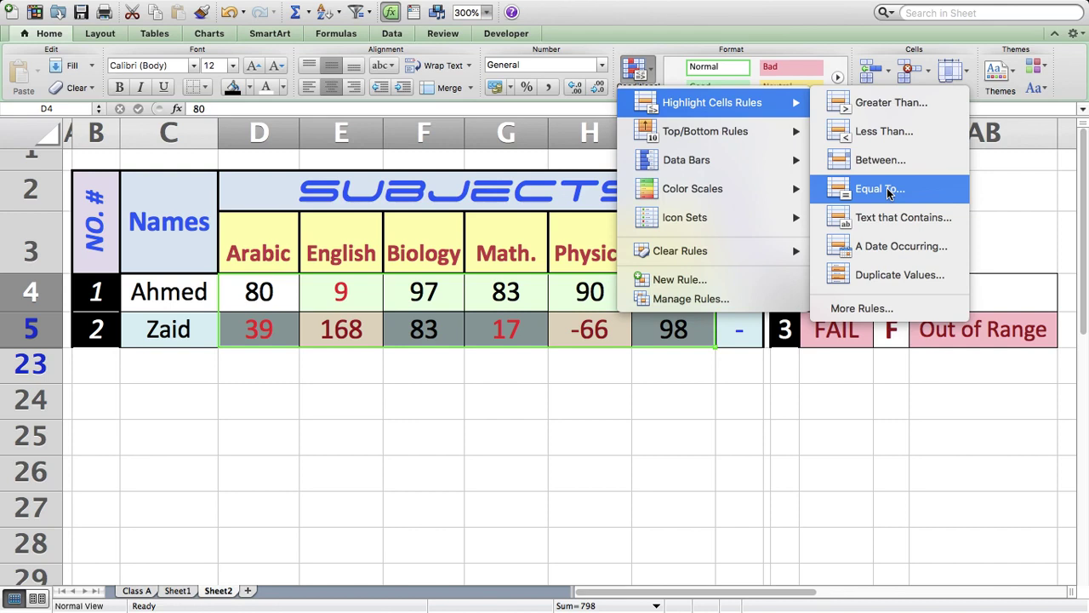
click(897, 159)
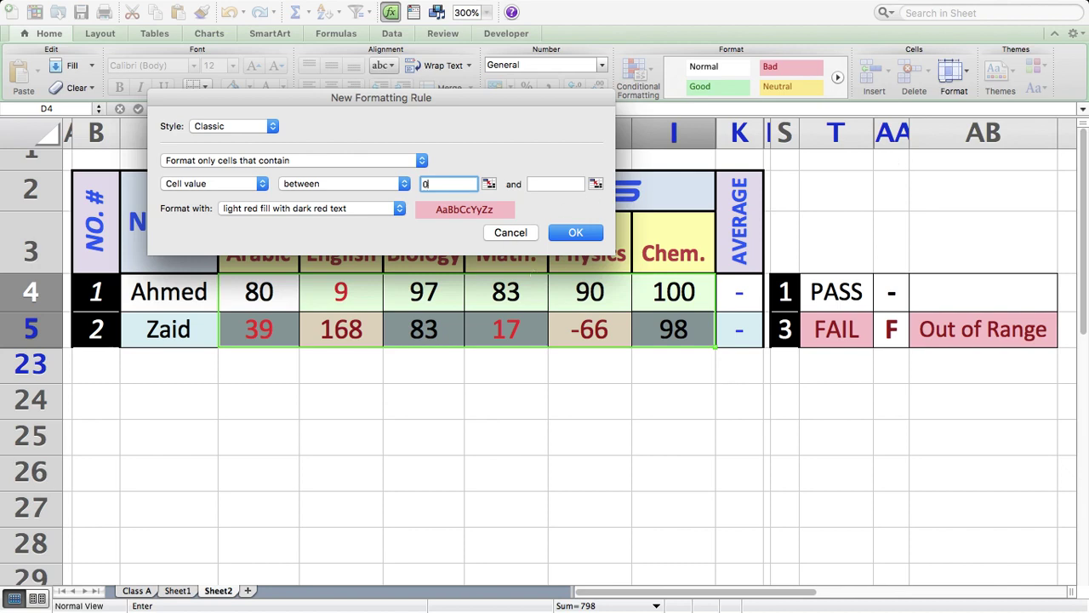
click(552, 183)
text(5)
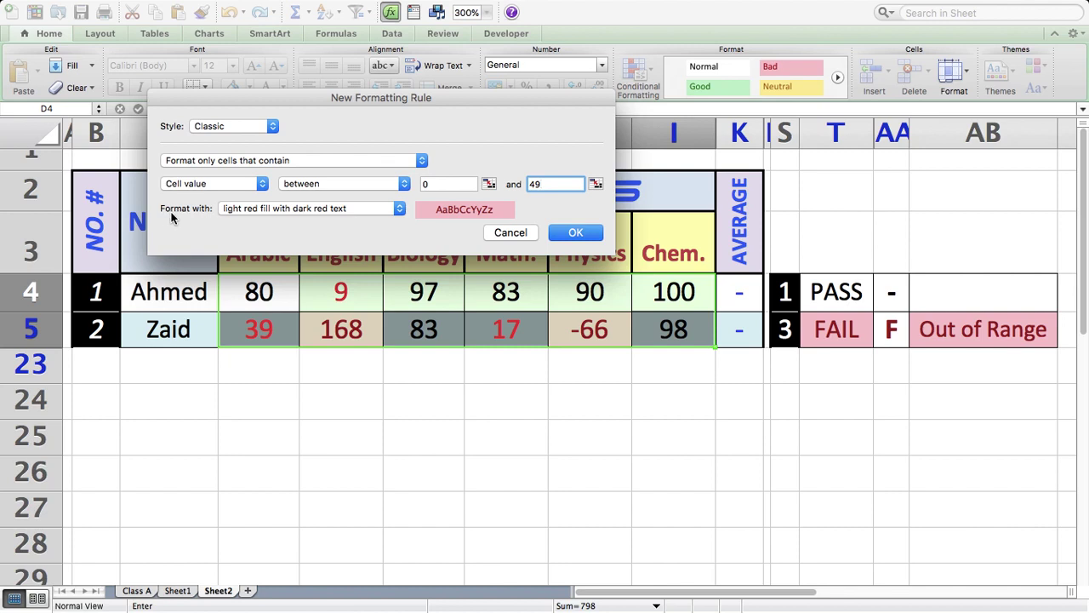
Give the rule a custom format with red text and no background fill, and discard both the format and the rule.
click(400, 208)
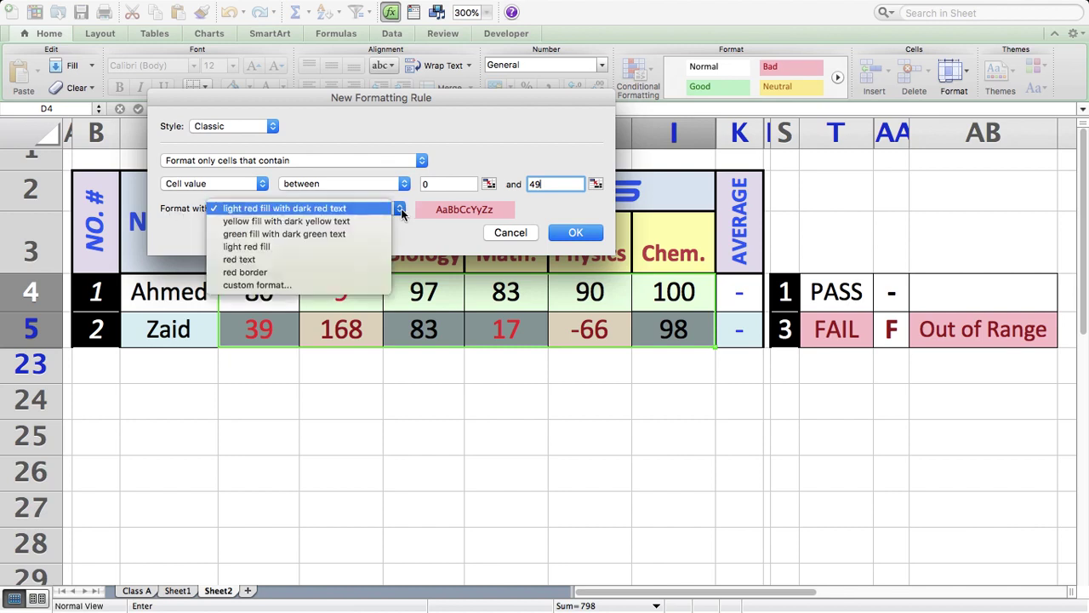
click(279, 287)
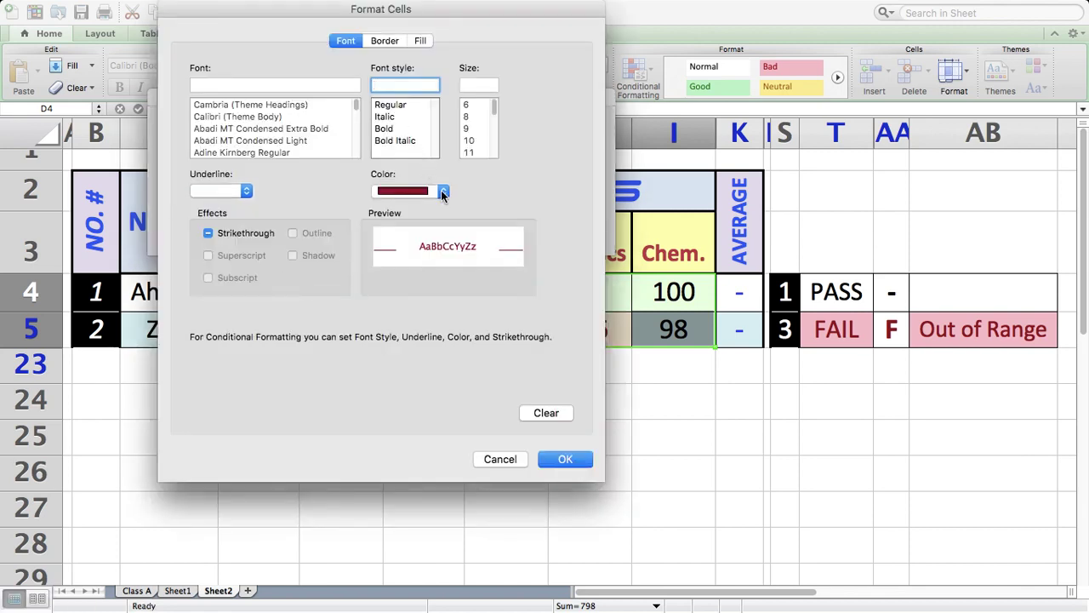
click(439, 191)
click(390, 322)
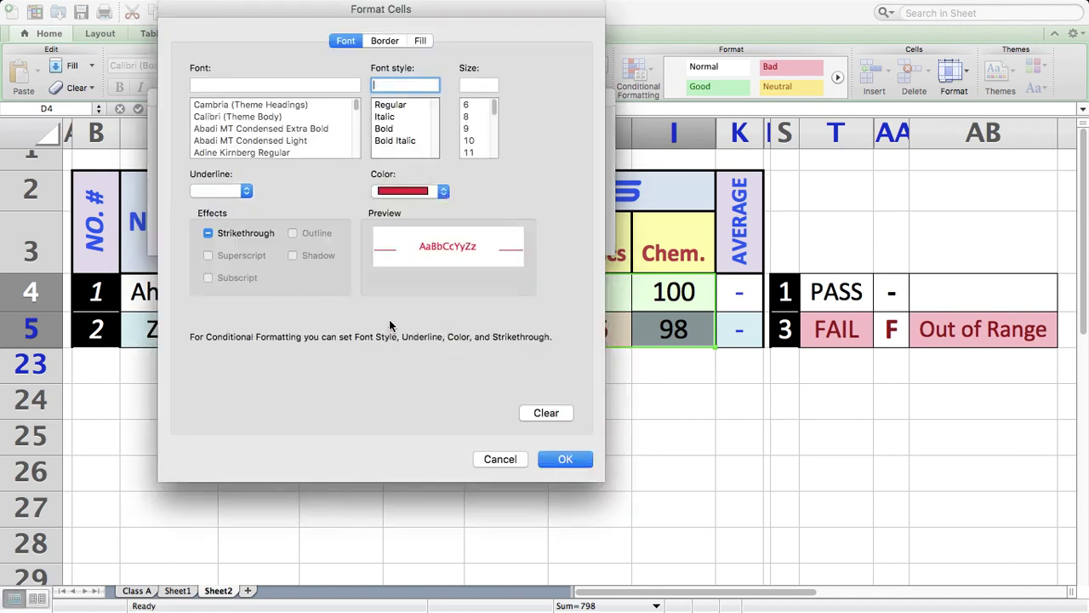
click(383, 42)
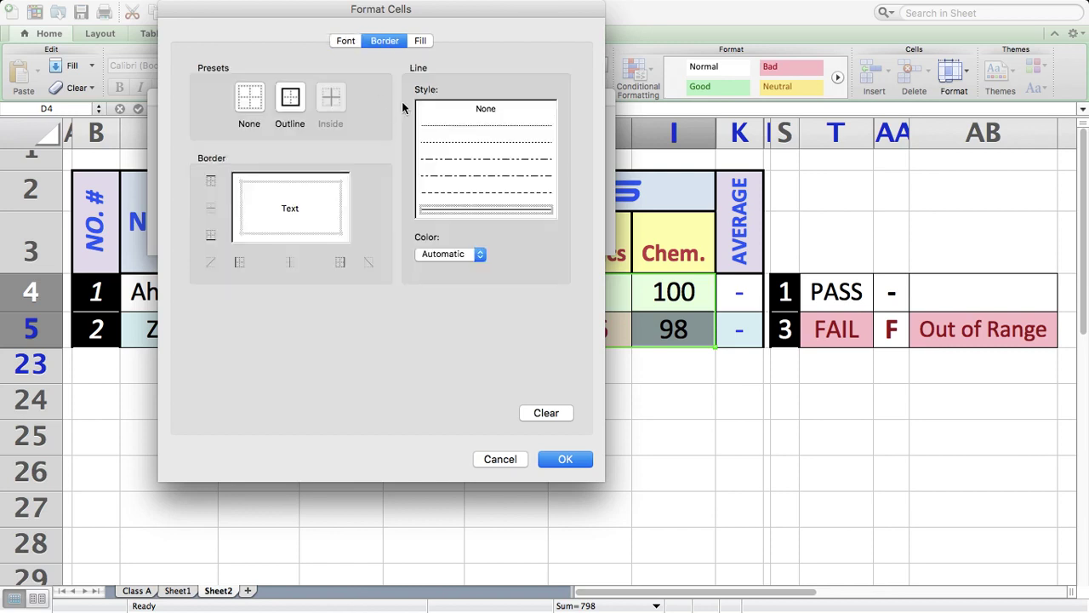
click(421, 42)
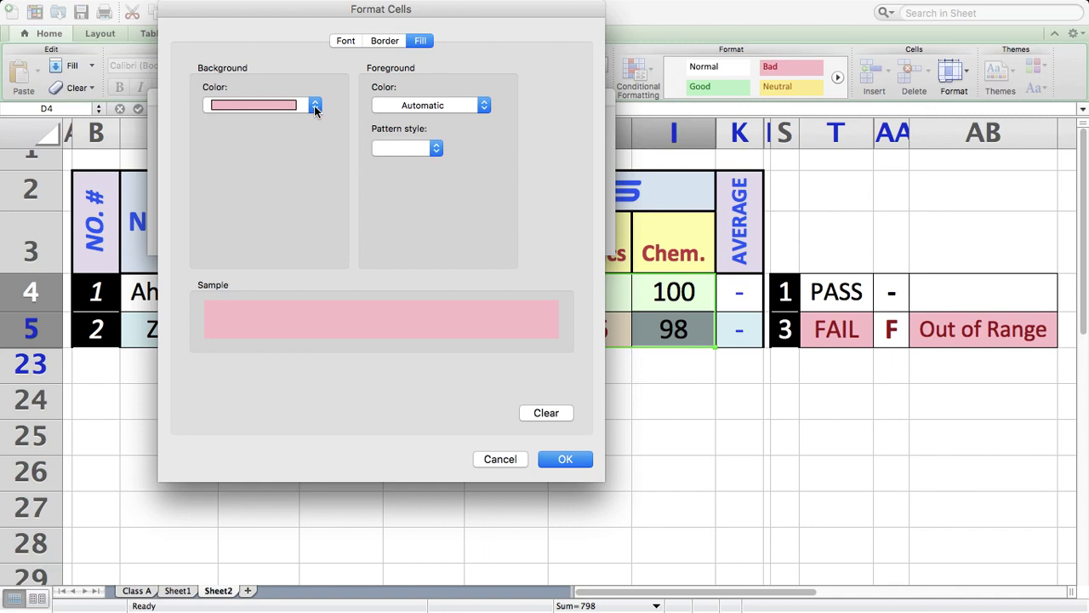
click(314, 105)
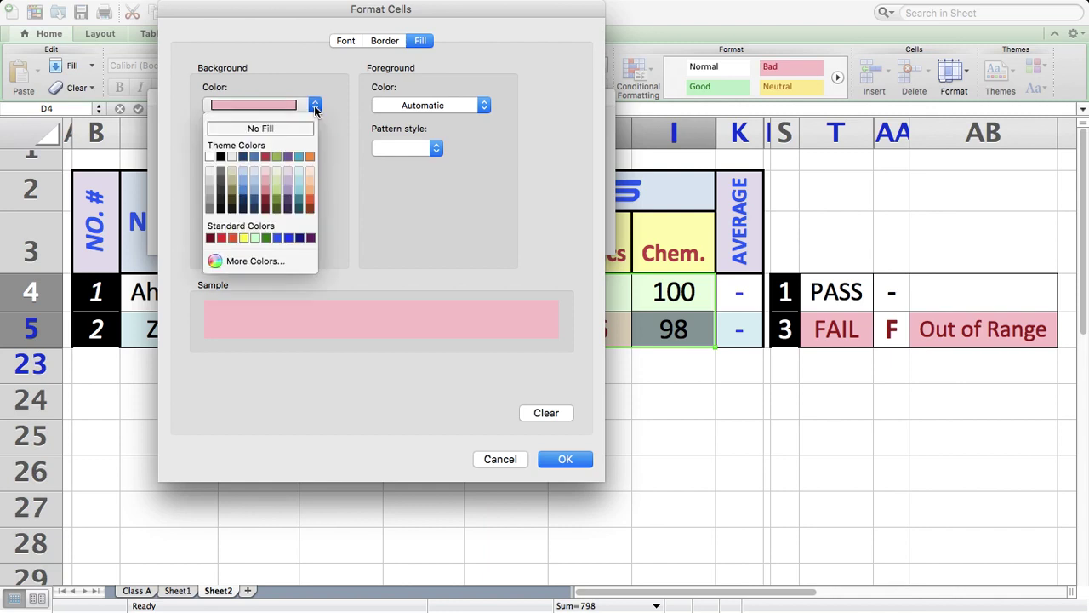
click(278, 129)
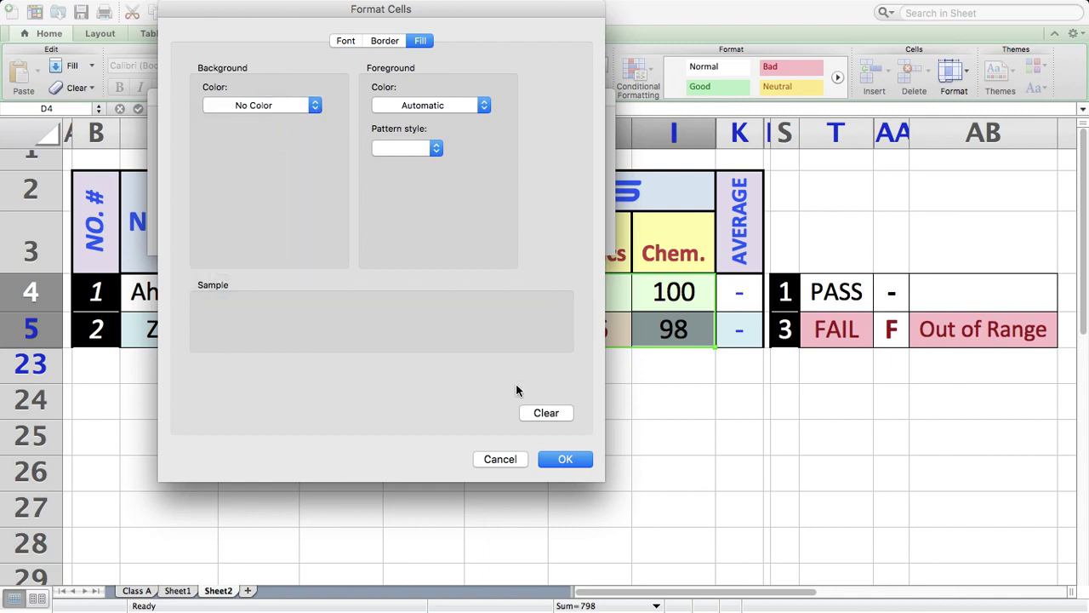
click(499, 461)
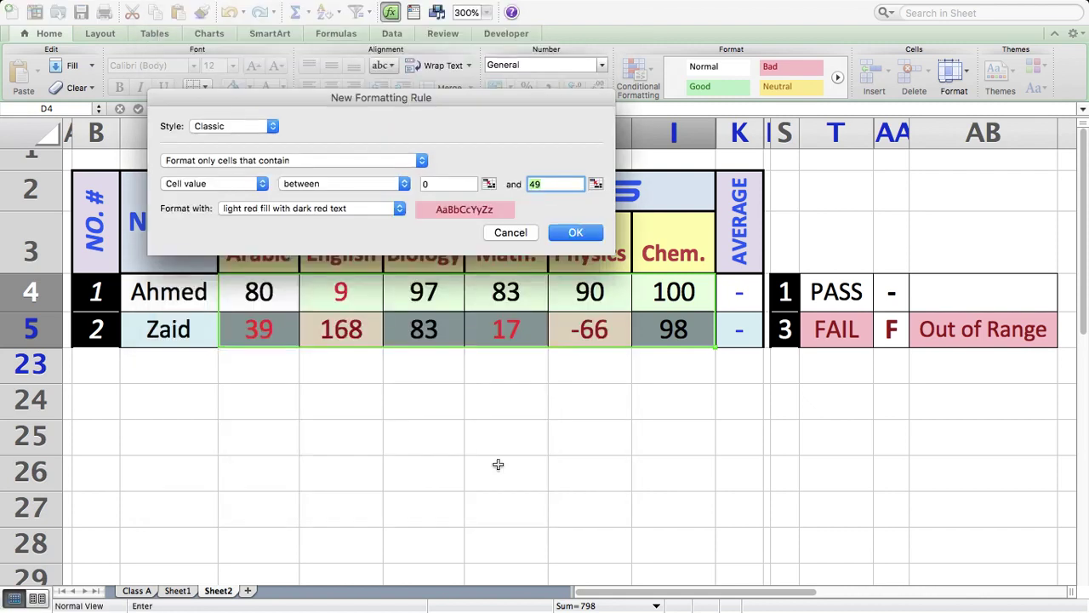
click(517, 233)
click(468, 431)
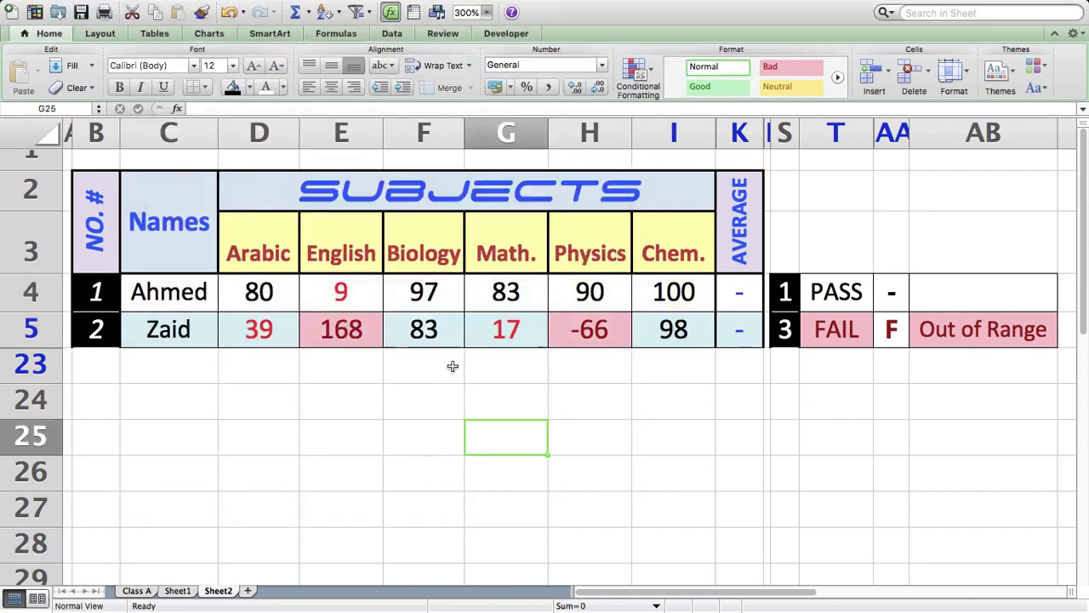
click(342, 291)
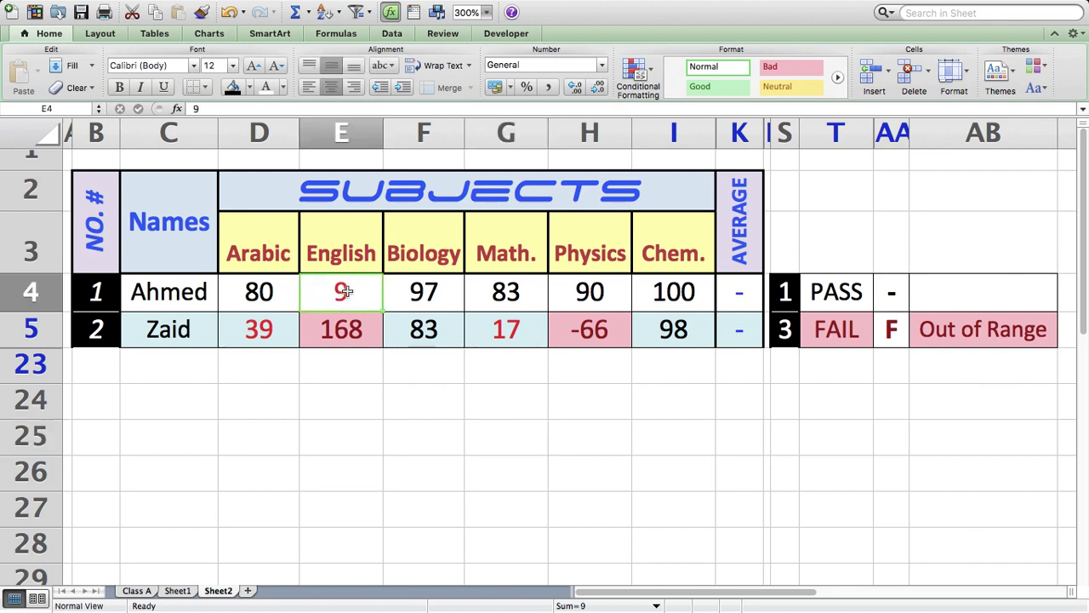
click(377, 405)
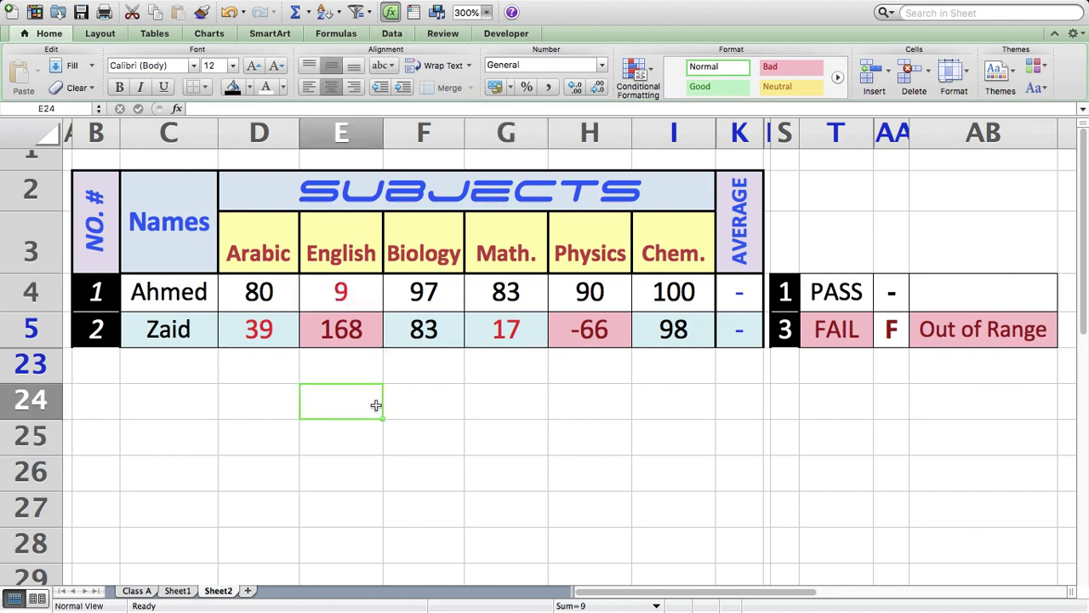
click(349, 431)
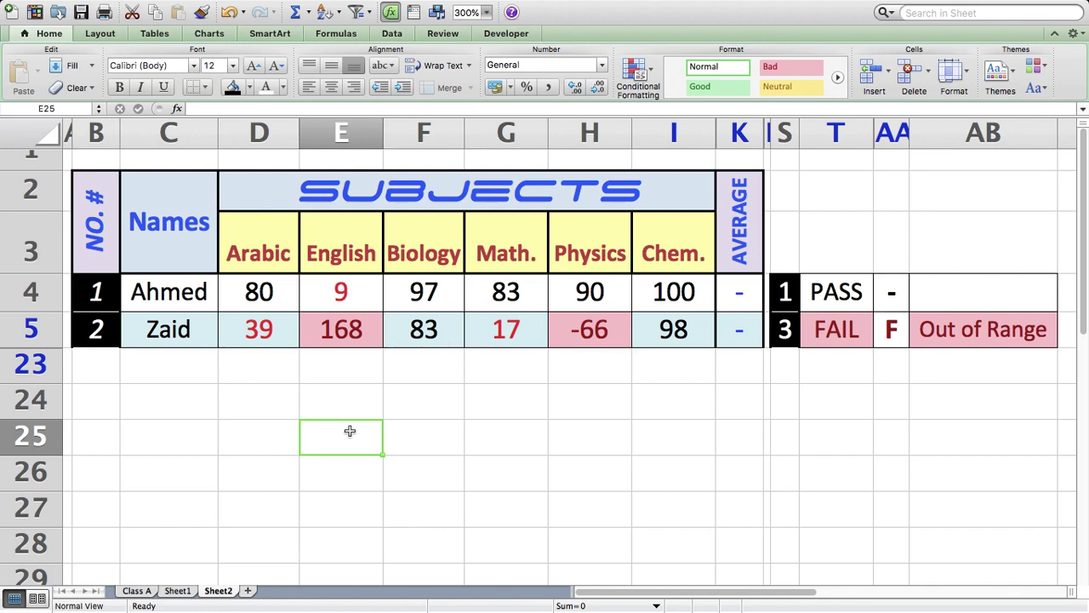
Replace student 1's English mark in cell E4 with 59.
click(350, 293)
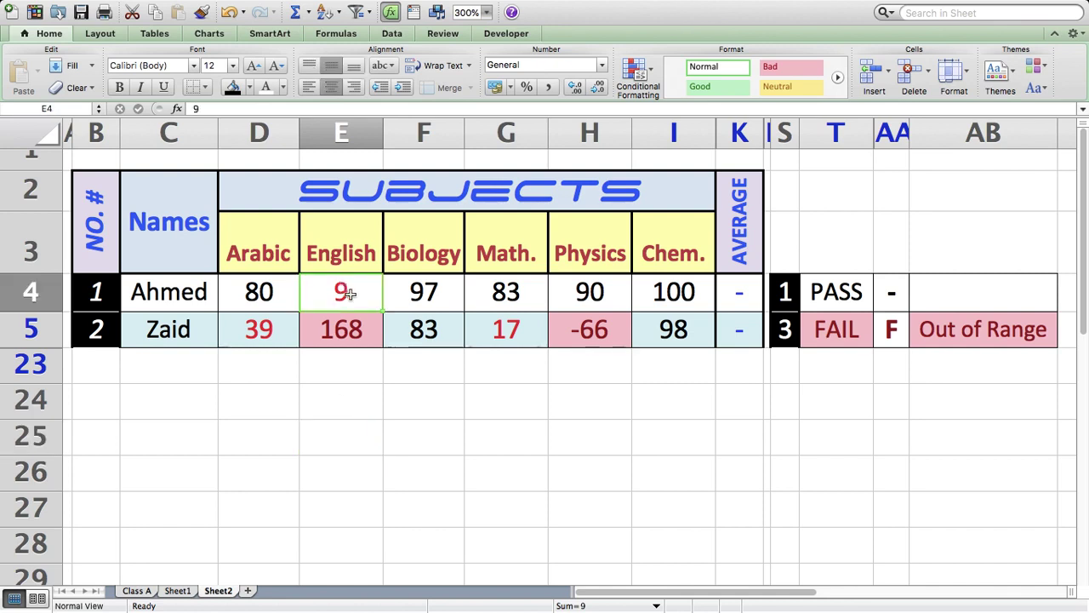
text(8)
key(BackSpace)
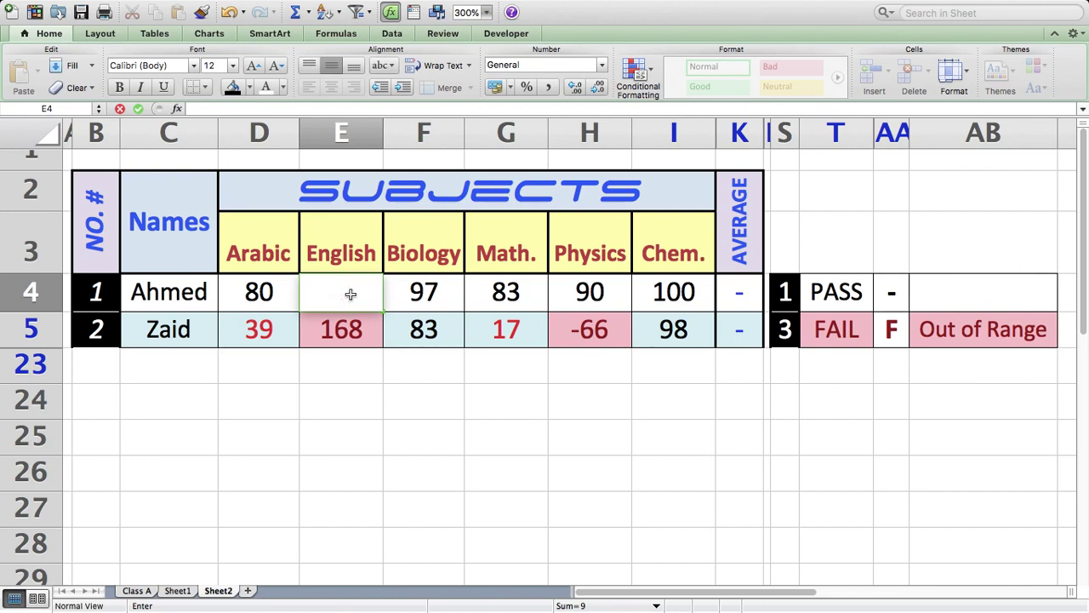
text(59)
key(Return)
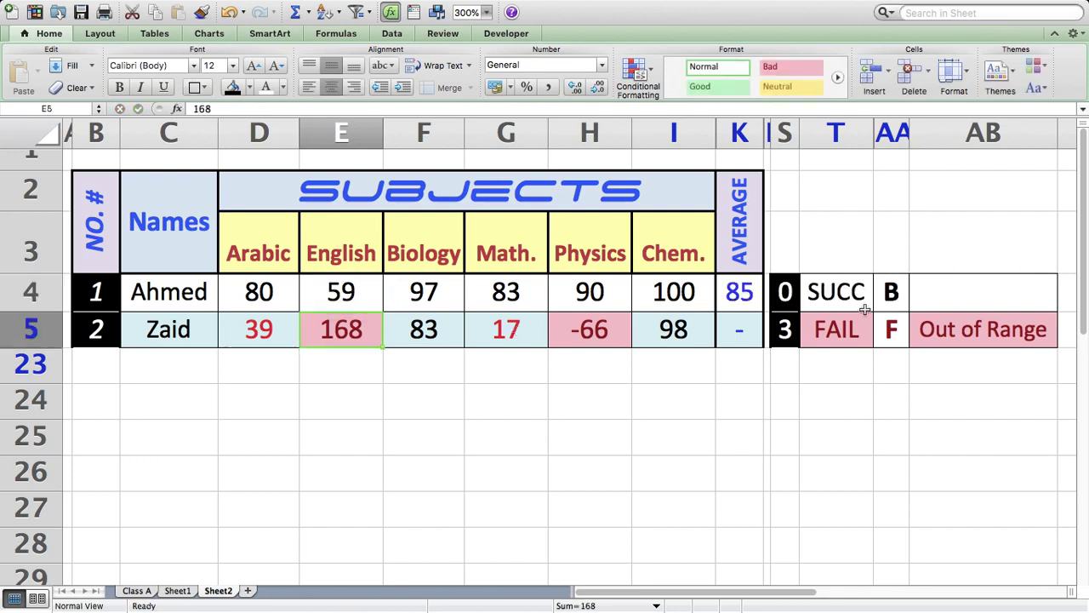
Set student 1's Physics mark in H4 to 60 and Arabic mark in D4 to 56.
click(589, 295)
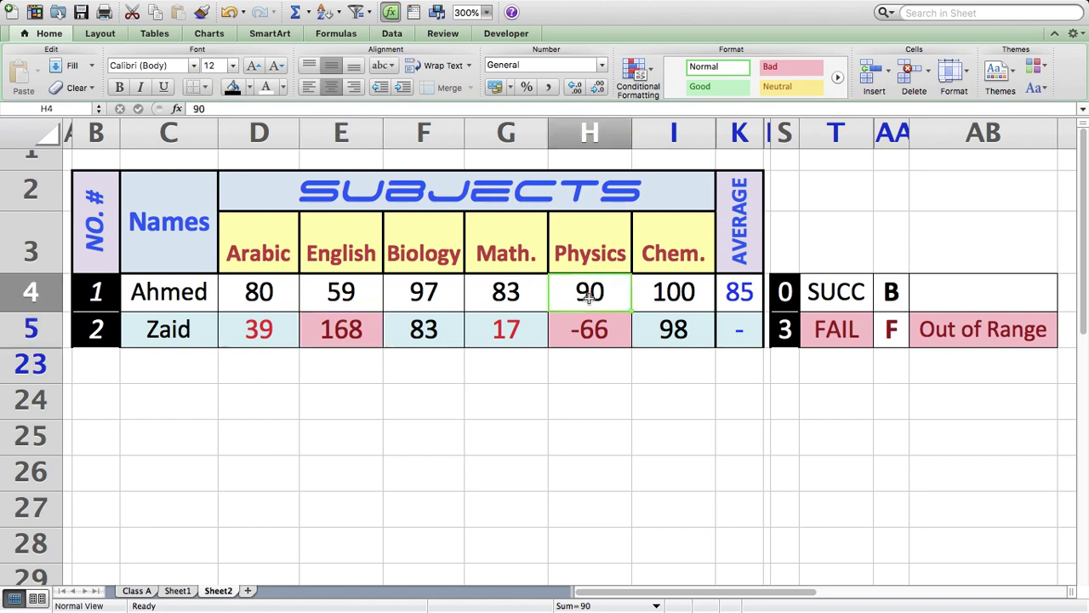
text(60)
key(Return)
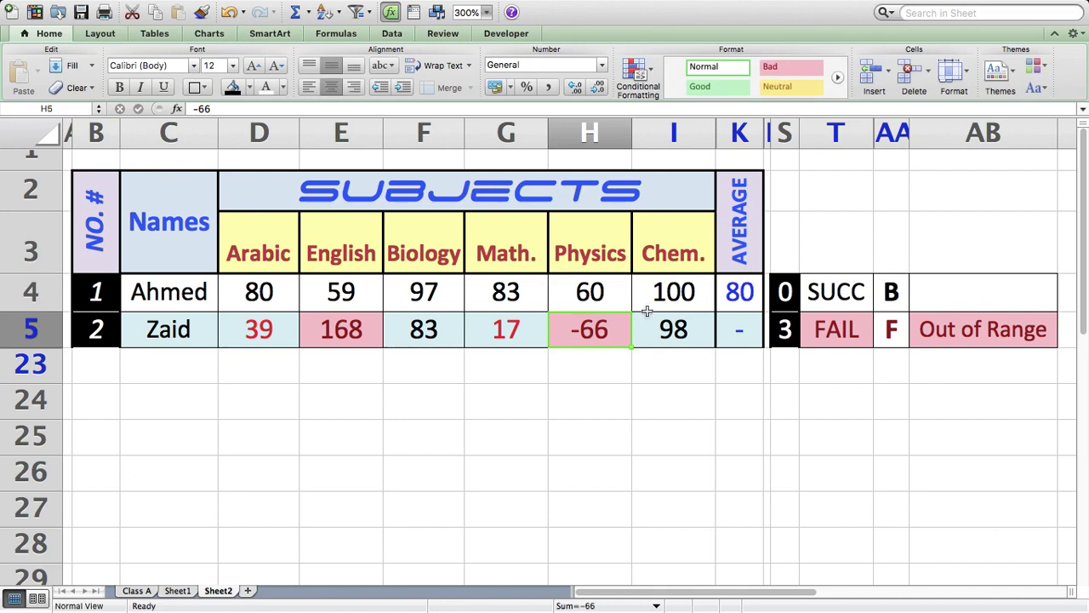
click(256, 294)
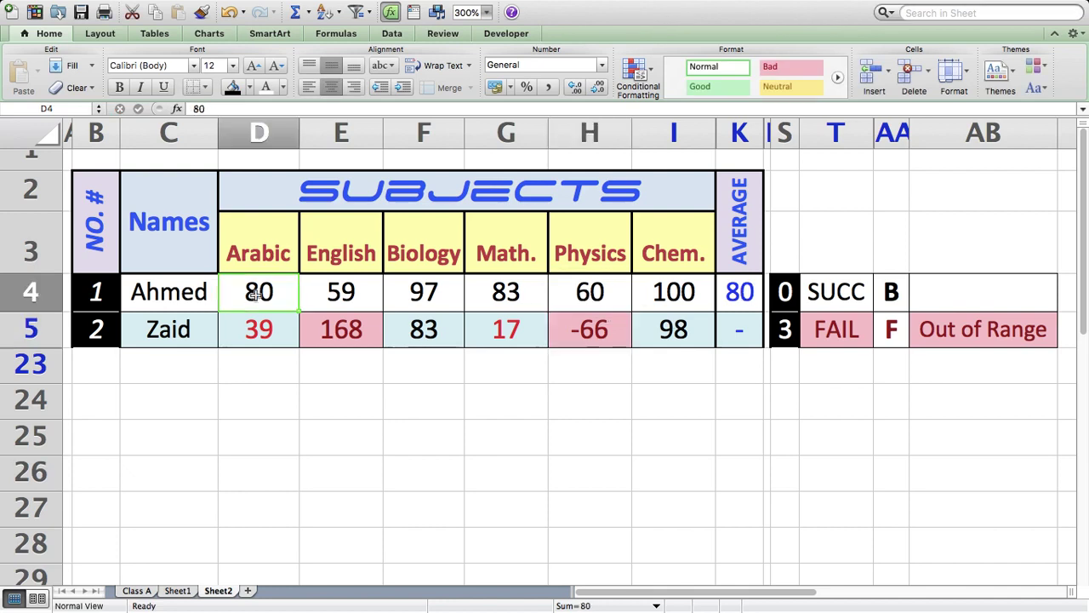
text(56)
key(Return)
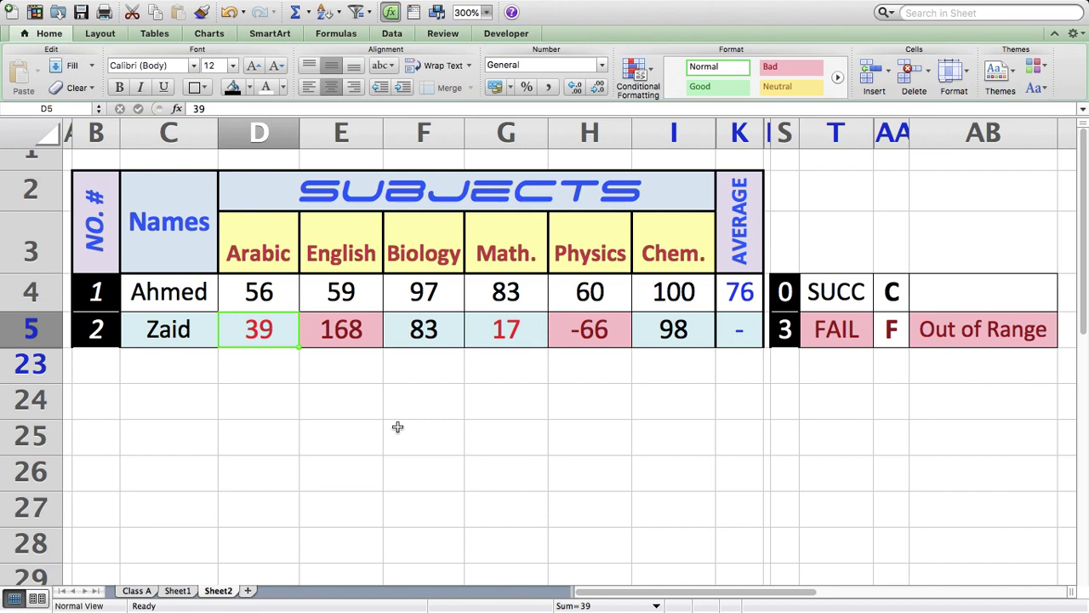
Set student 1's Arabic mark in cell D4 to 100.
click(265, 293)
text(110)
key(BackSpace)
key(BackSpace)
text(00)
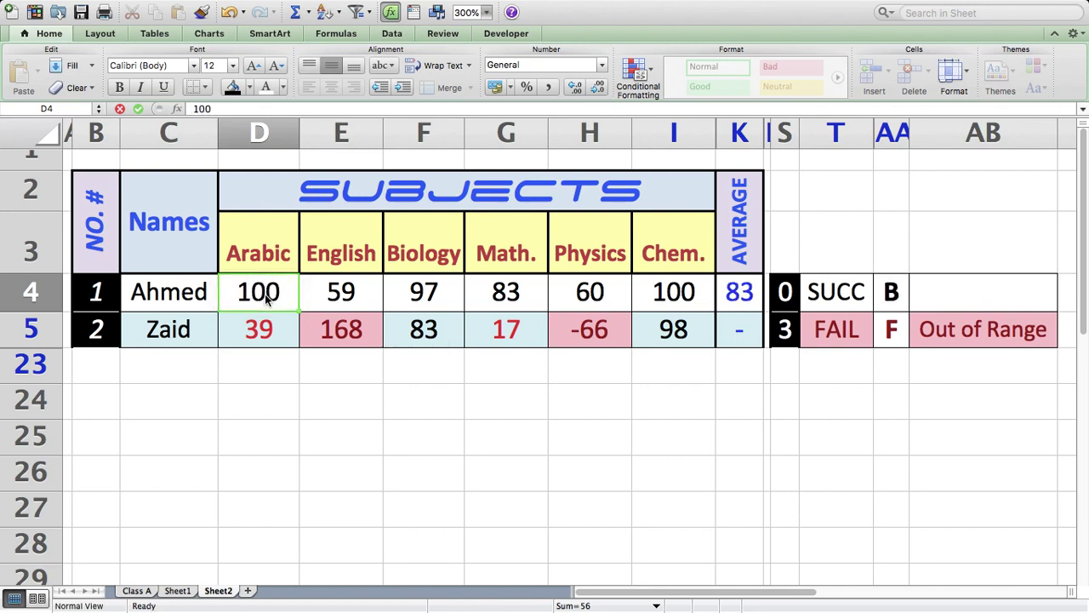
key(Return)
Set student 1's English mark in E4 to 90 and Physics mark in H4 to 80.
click(347, 298)
text(90)
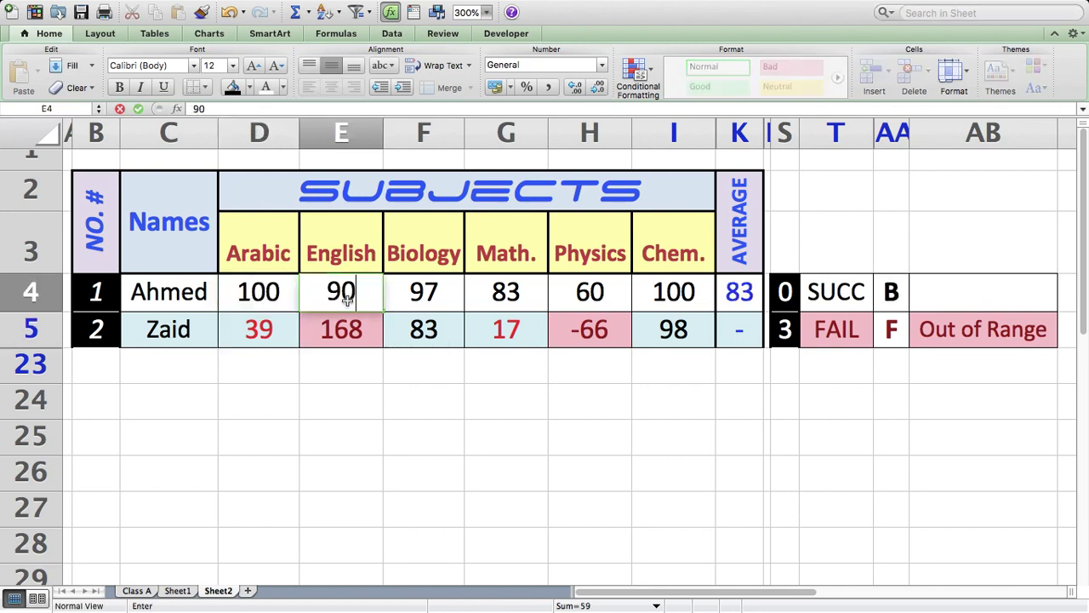
key(Return)
click(603, 299)
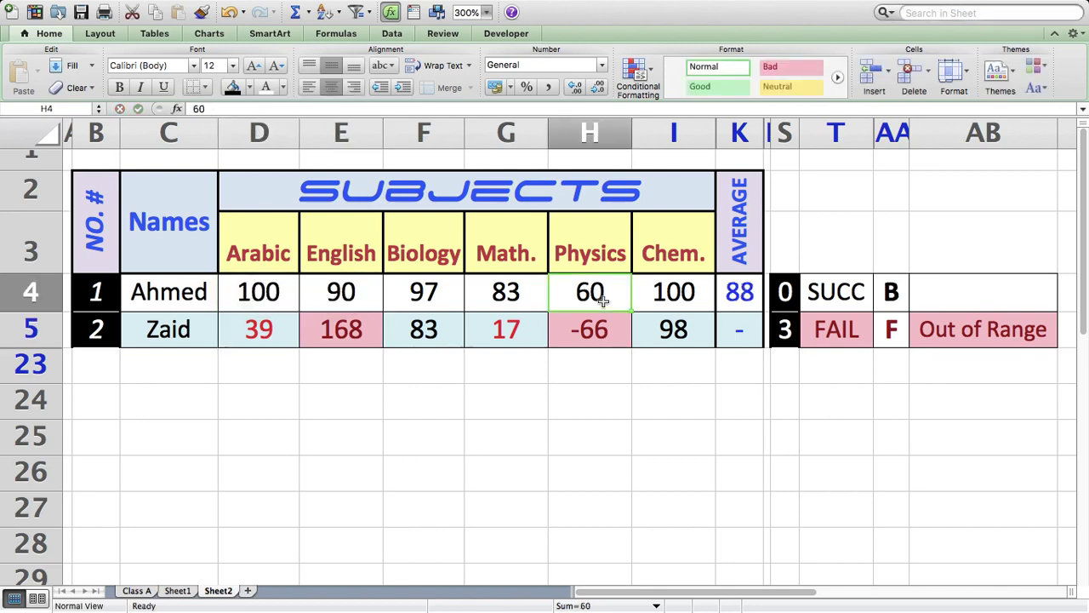
text(80)
key(Return)
click(561, 507)
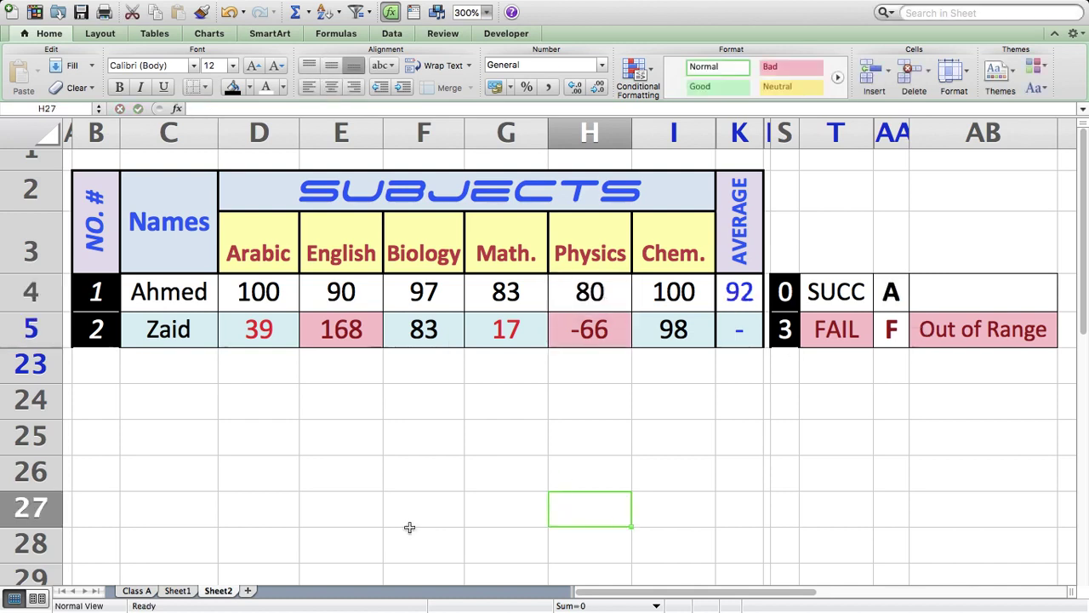
Start an IF formula in cell E25 whose logical test is E4>=50, using student 1's English mark.
click(350, 450)
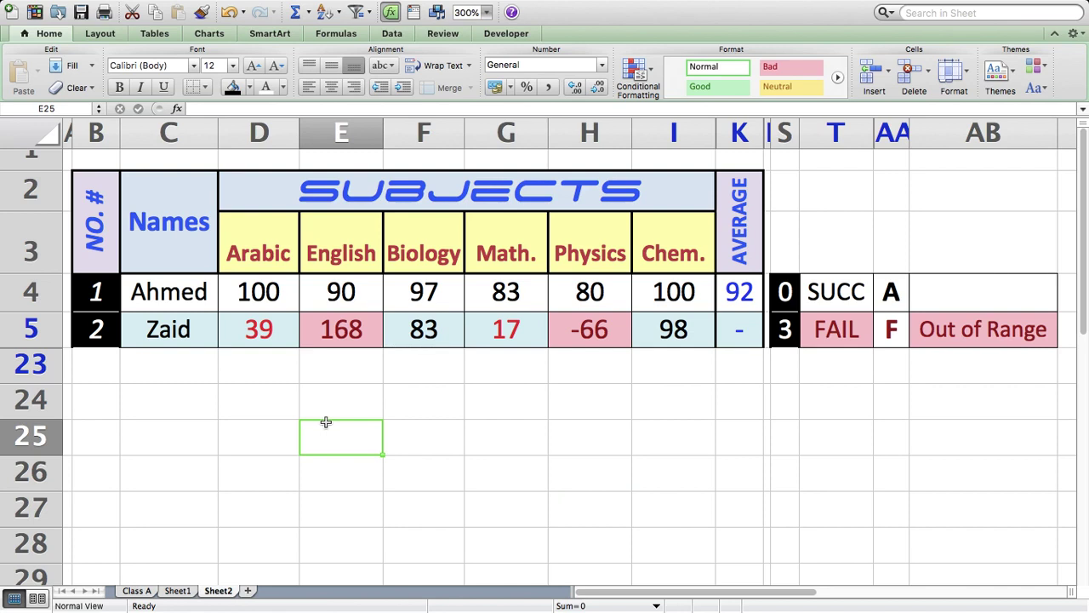
click(350, 300)
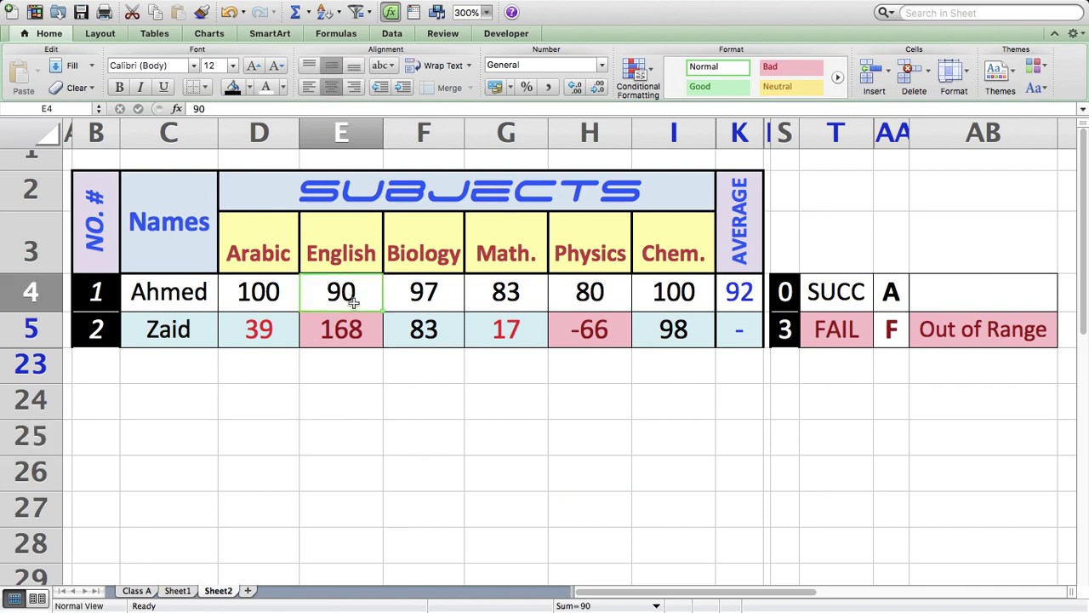
click(352, 442)
text(=)
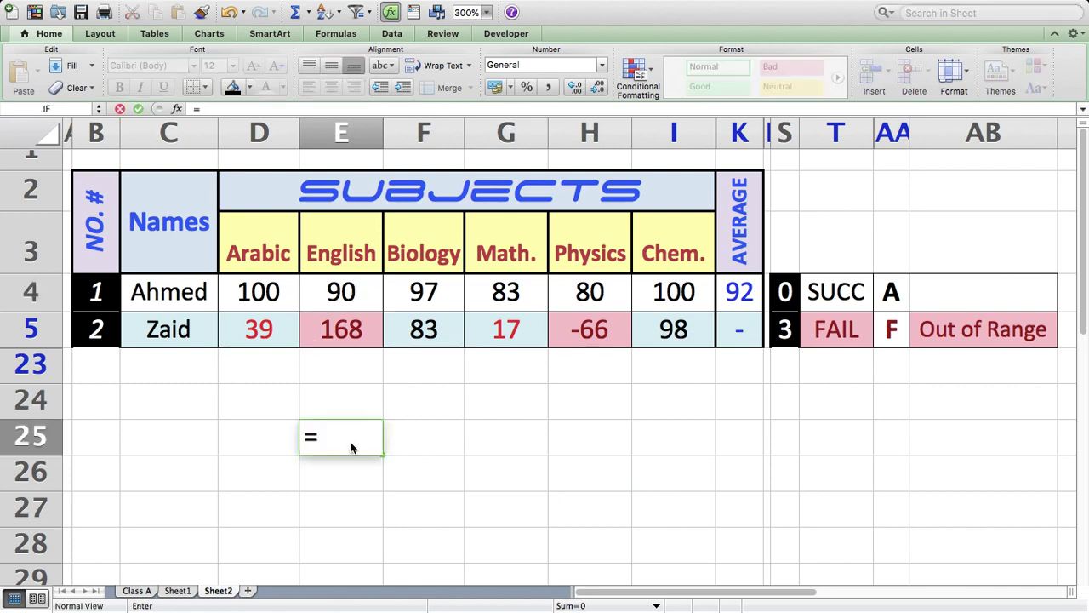
text(iF)
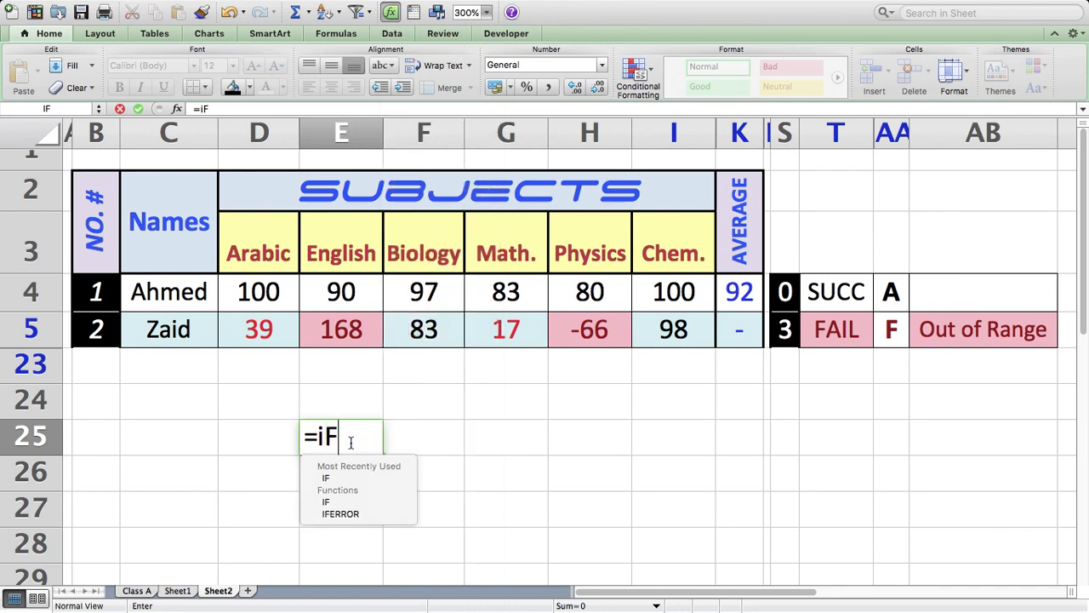
text(()
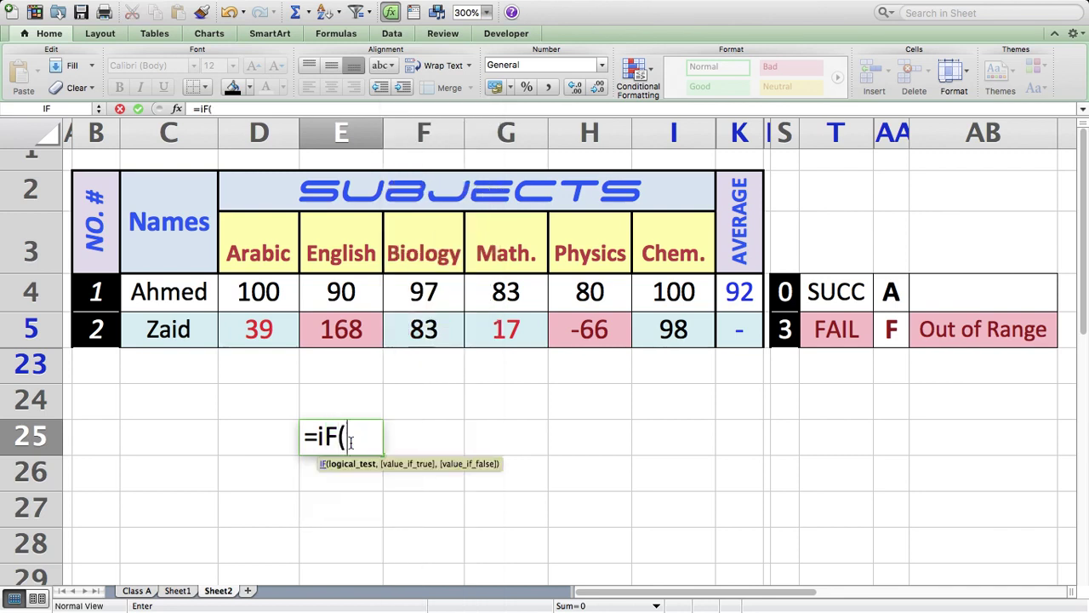
click(352, 305)
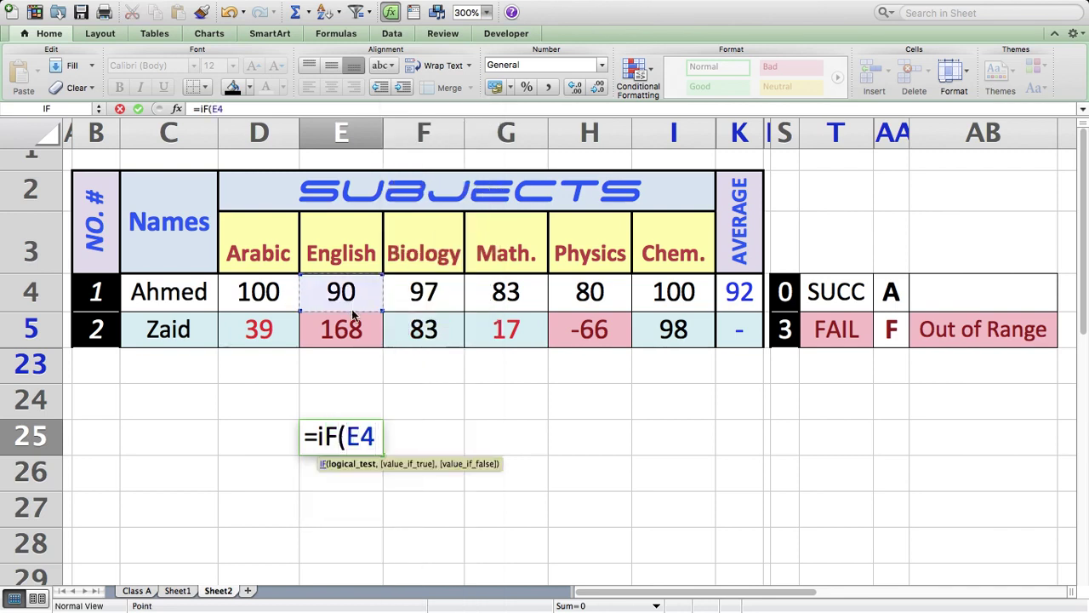
text(>)
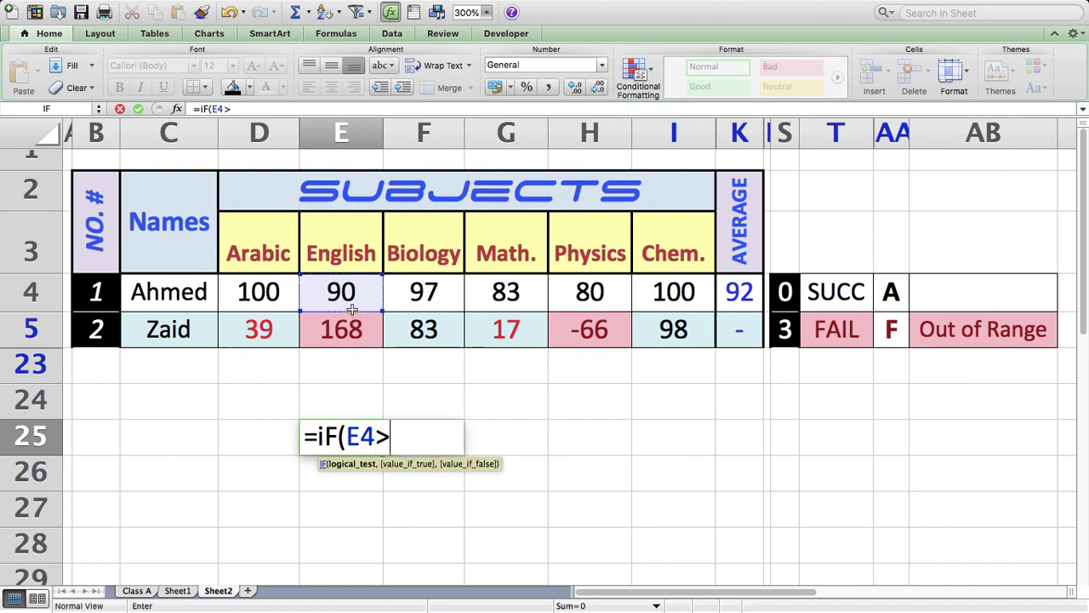
text(=50)
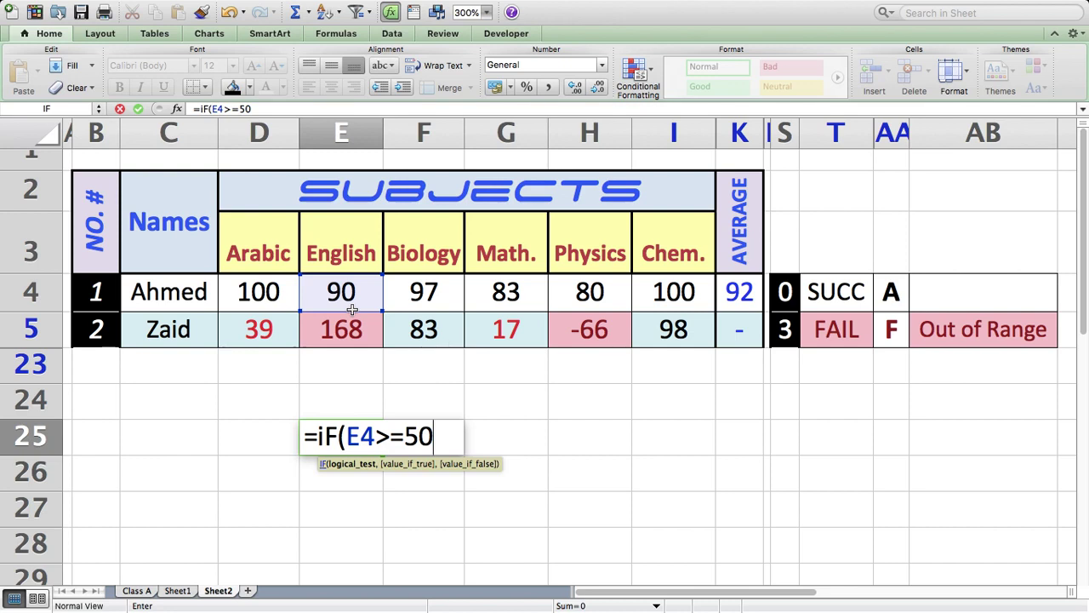
Complete the IF formula in E25 with "SUCC" as the true result and "FAIL" as the false result.
text(,")
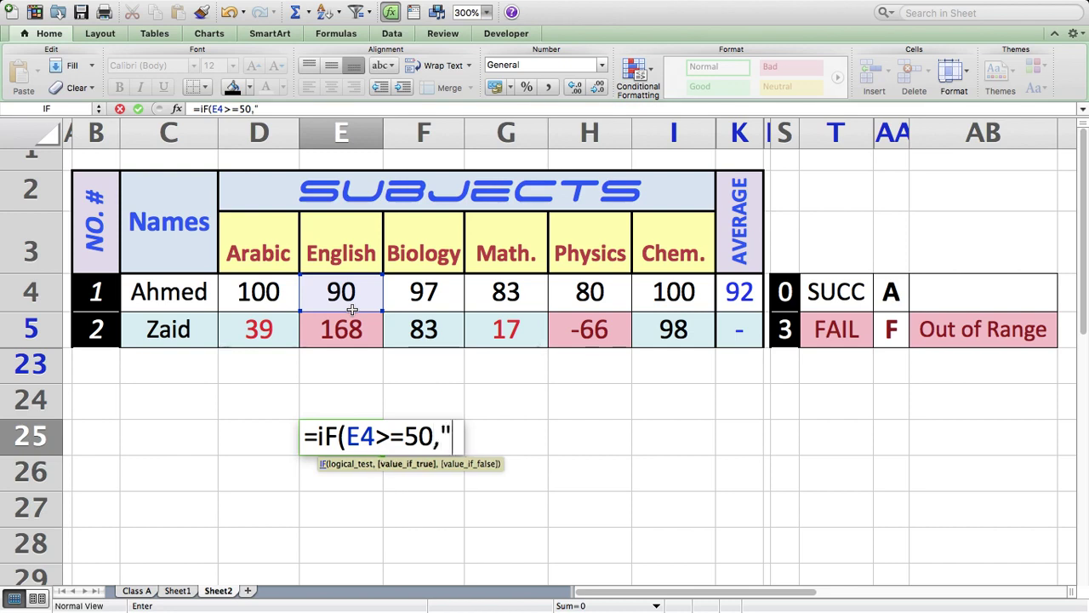
text(SU)
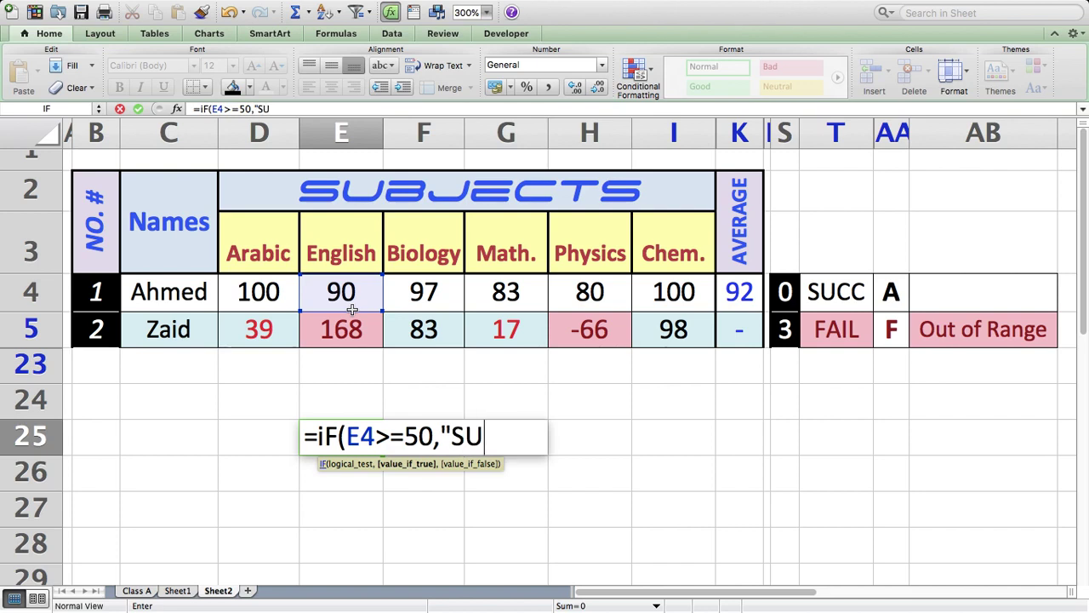
text(CC")
text(,)
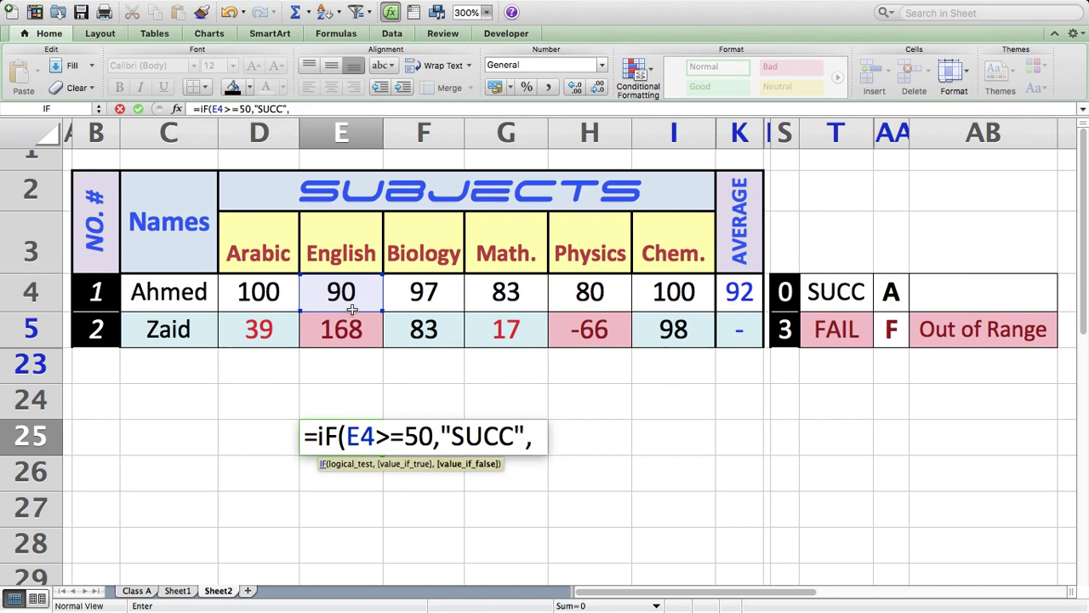
text("FAIL")
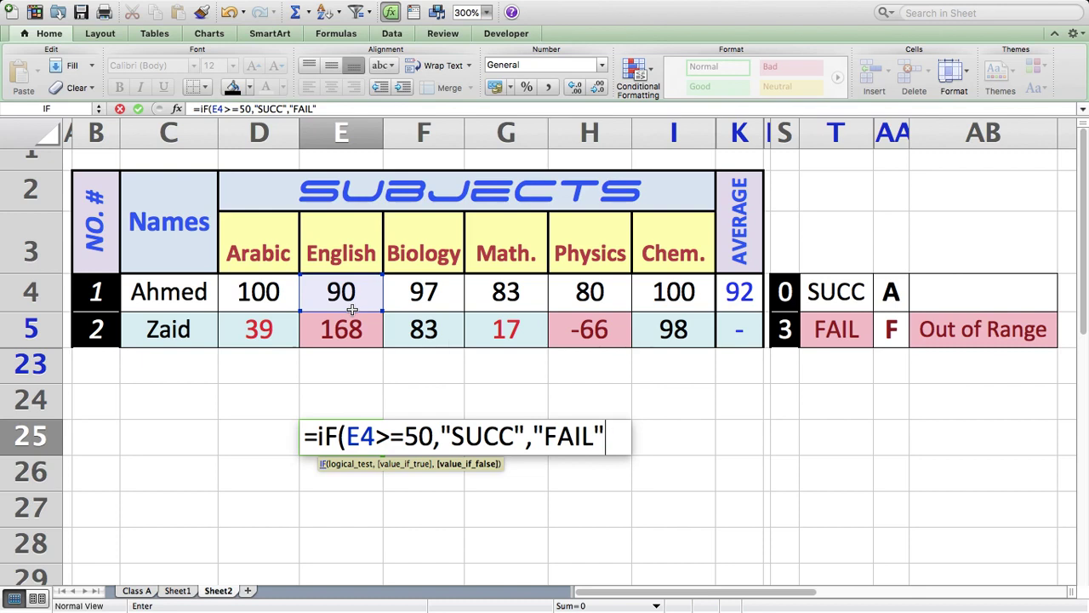
text())
key(Return)
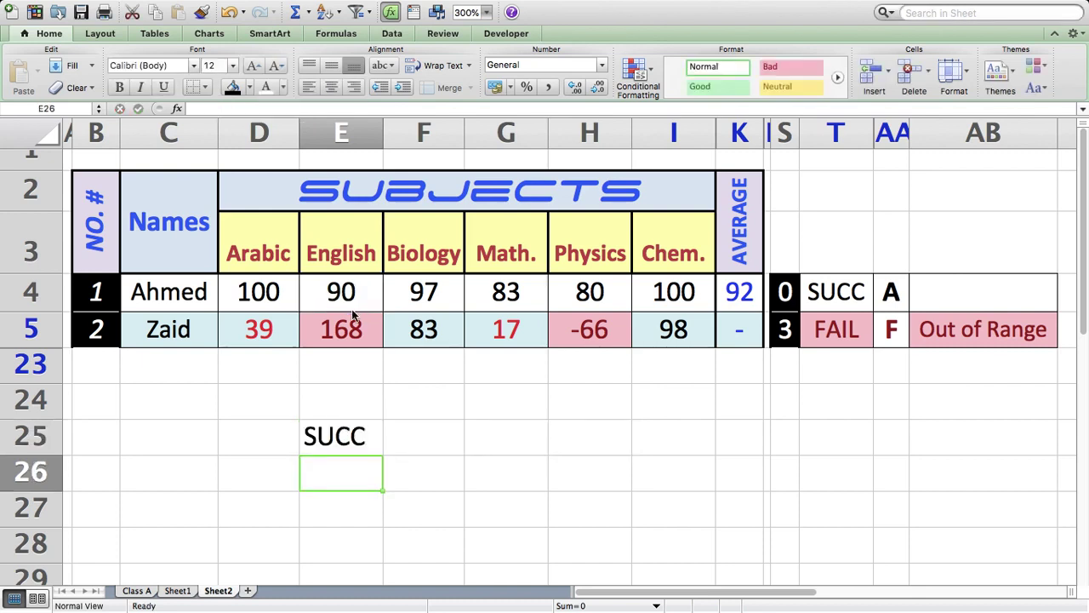
Center the result in cell E25 horizontally and review its IF formula without changing it.
click(359, 439)
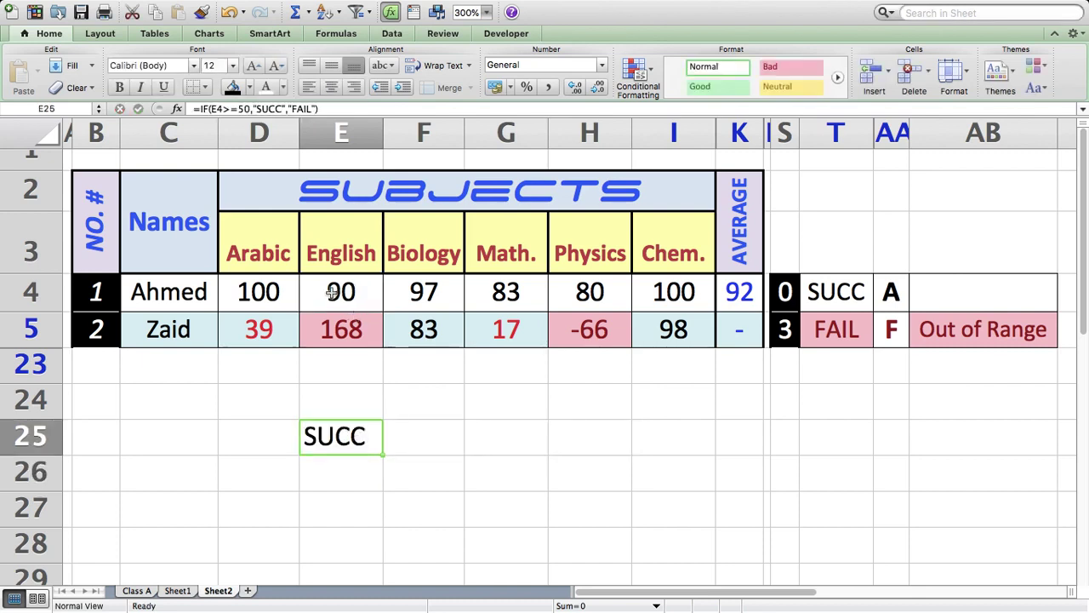
click(331, 86)
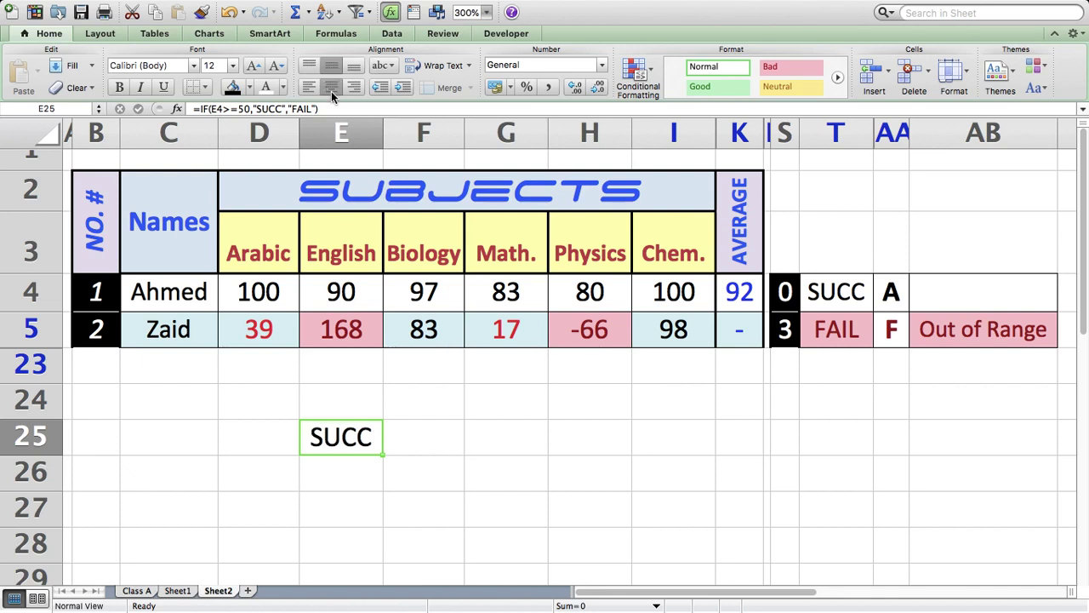
click(354, 292)
double_click(339, 425)
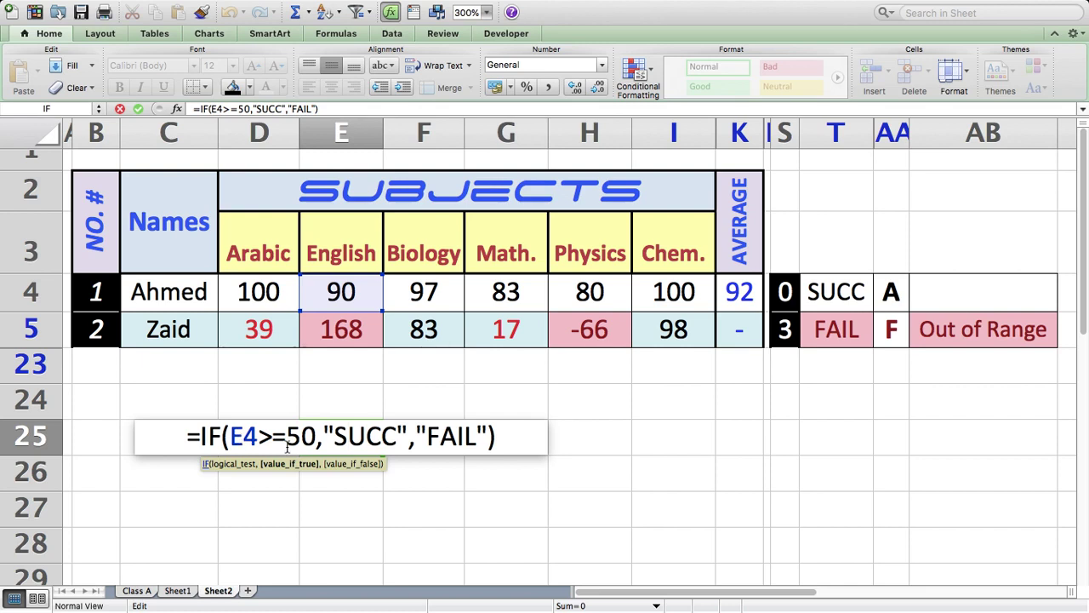
key(Escape)
Test the IF formula with failing marks by entering 49 and 20 as student 1's English mark in E4.
click(343, 294)
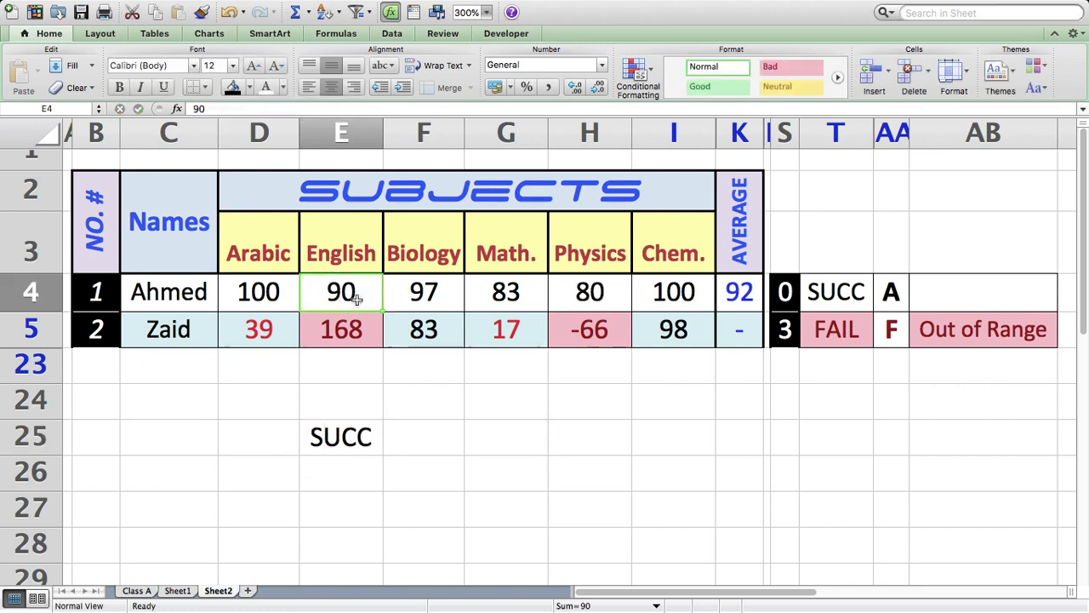
text(49)
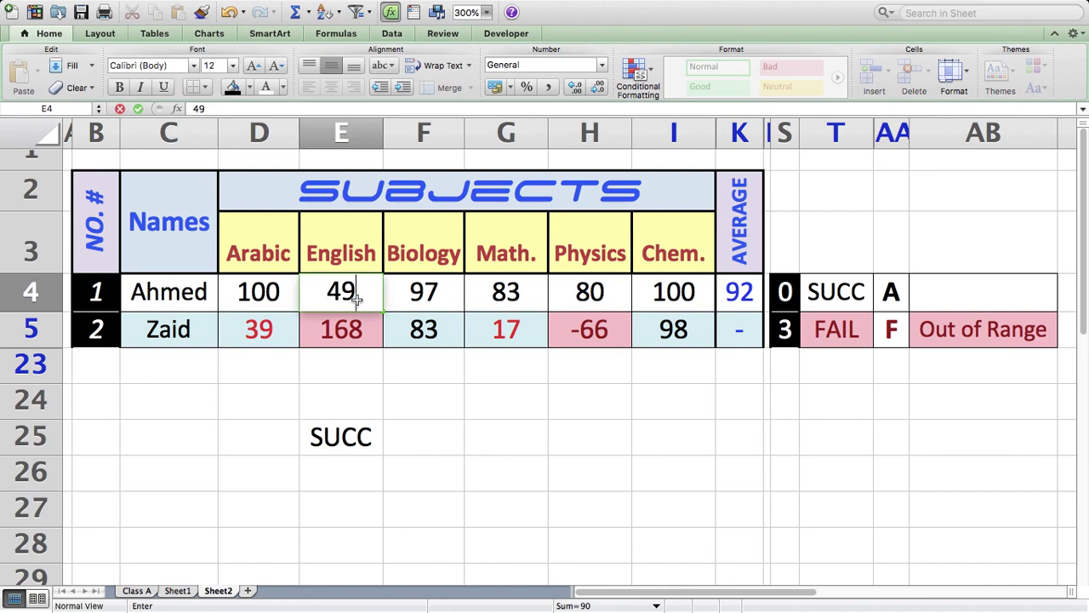
key(Return)
click(358, 441)
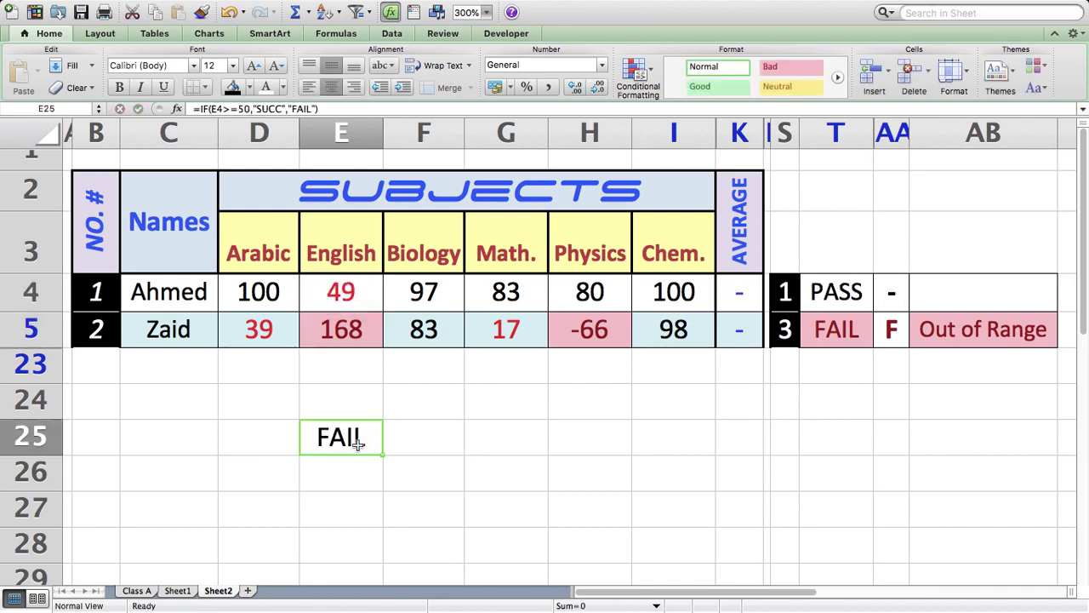
click(359, 293)
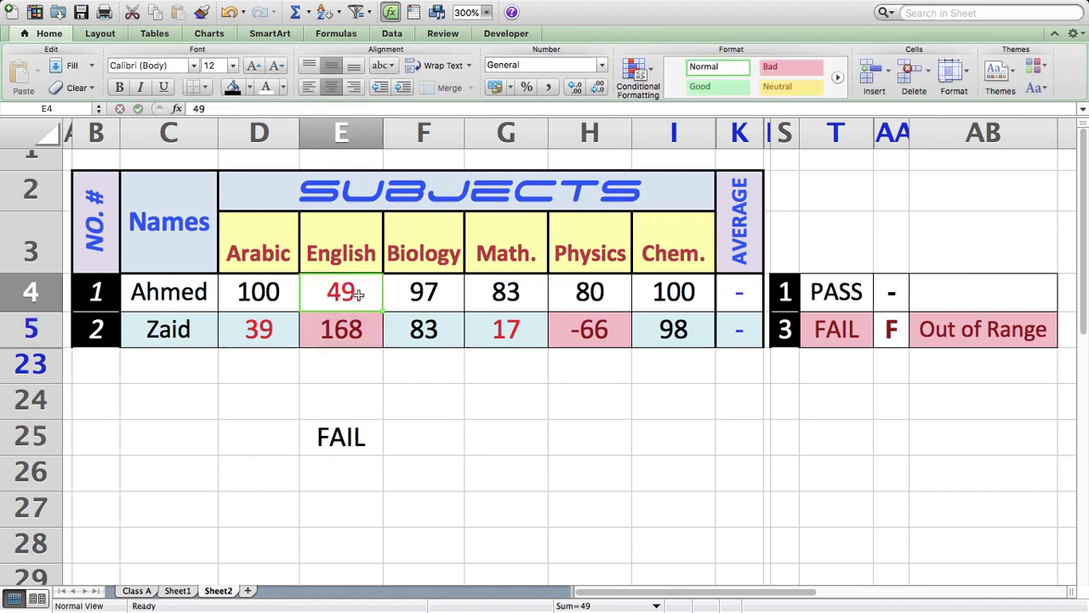
text(20)
key(Return)
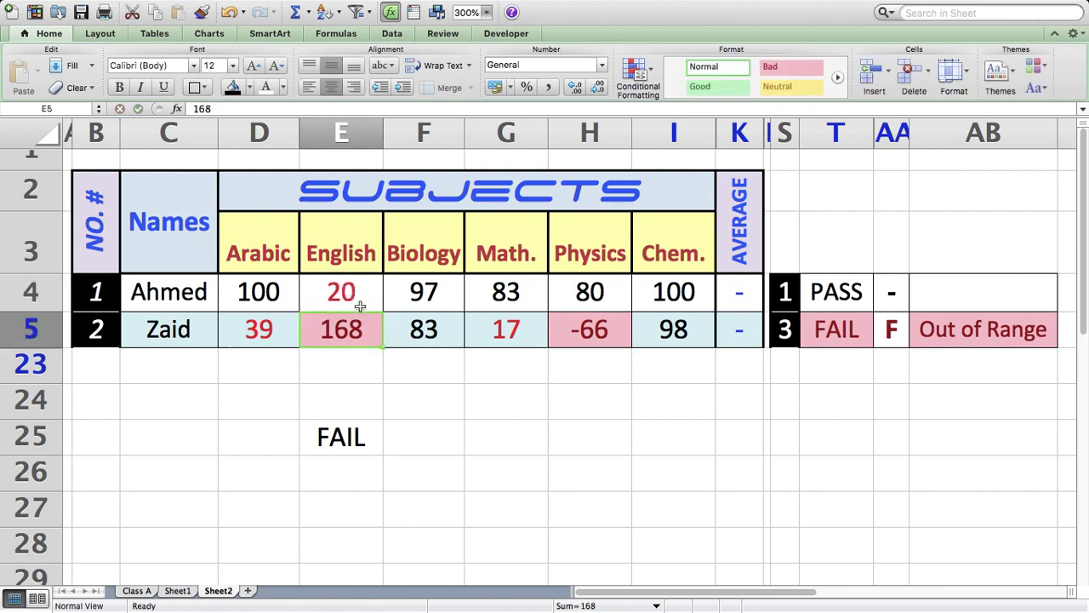
Test the IF formula with the English marks 73 and 10 for student 1 in cell E4.
click(360, 306)
text(7)
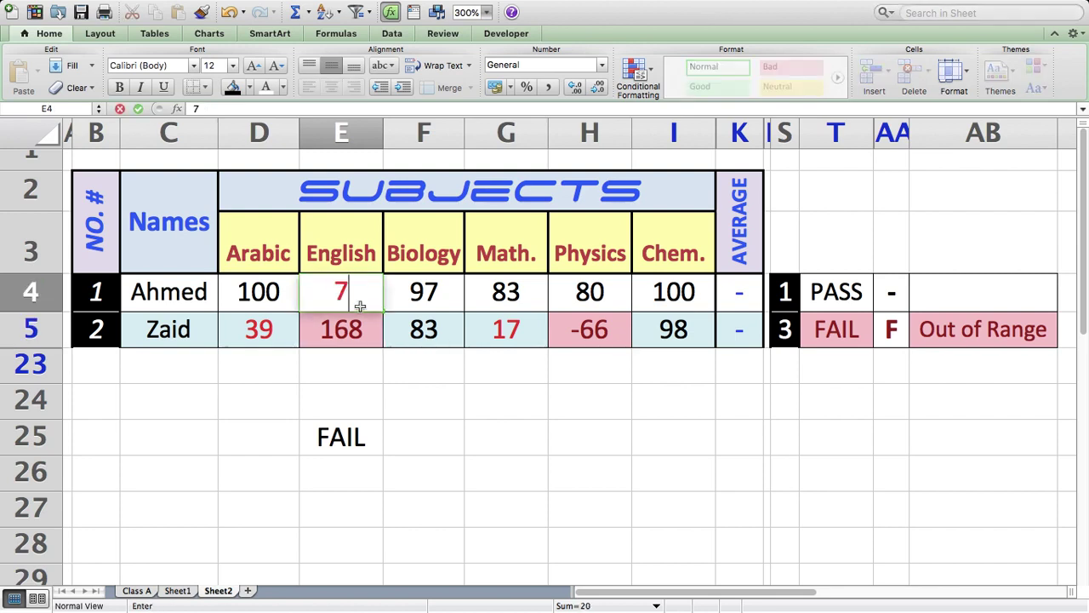
text(3)
key(Return)
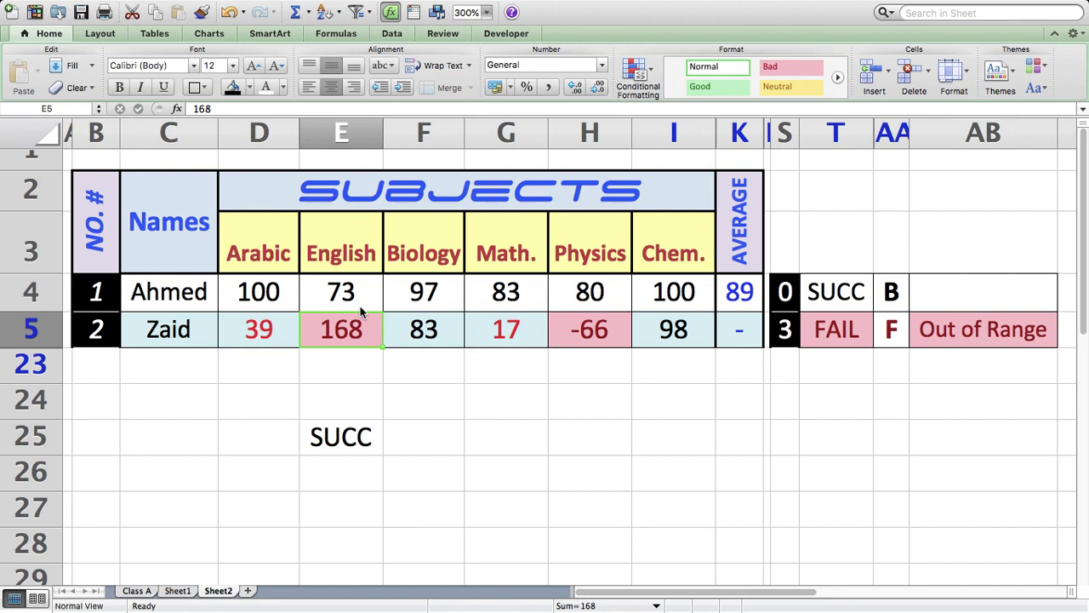
click(341, 442)
click(355, 300)
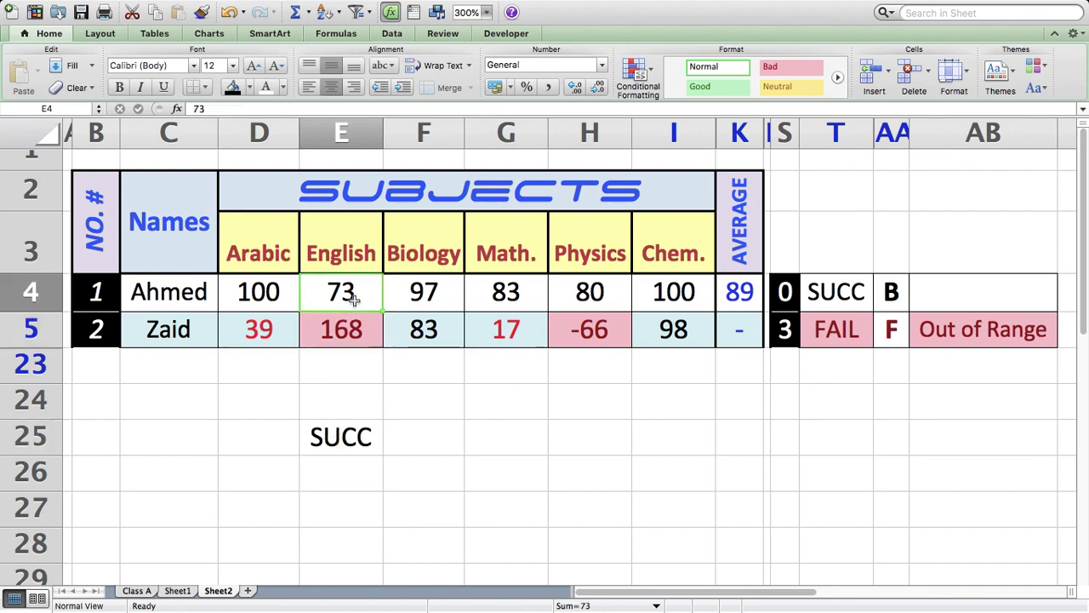
text(10)
key(Return)
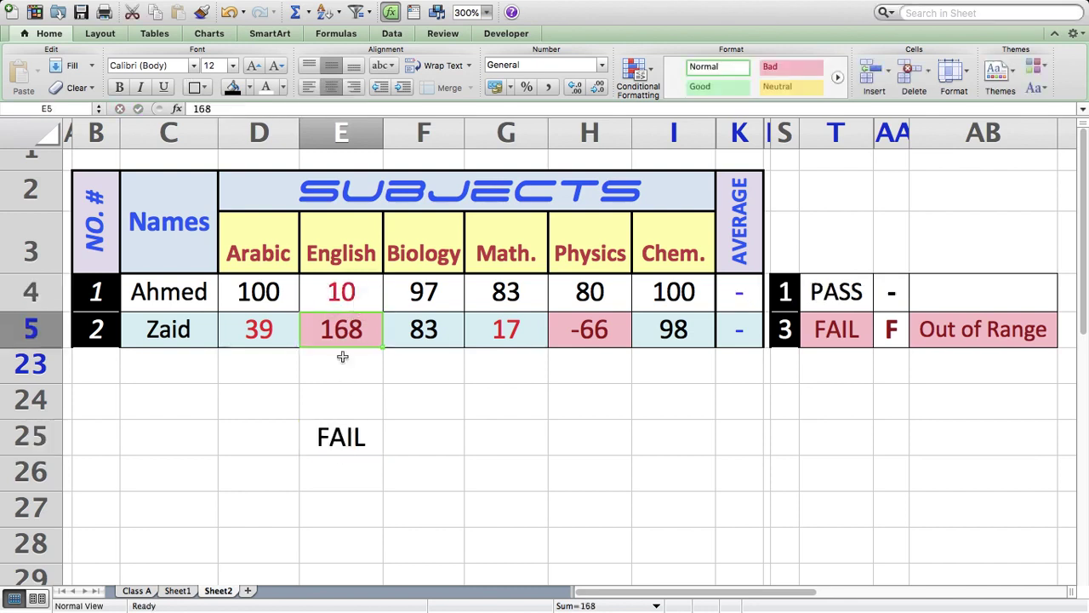
Set student 1's English mark in cell E4 back to 90.
click(347, 291)
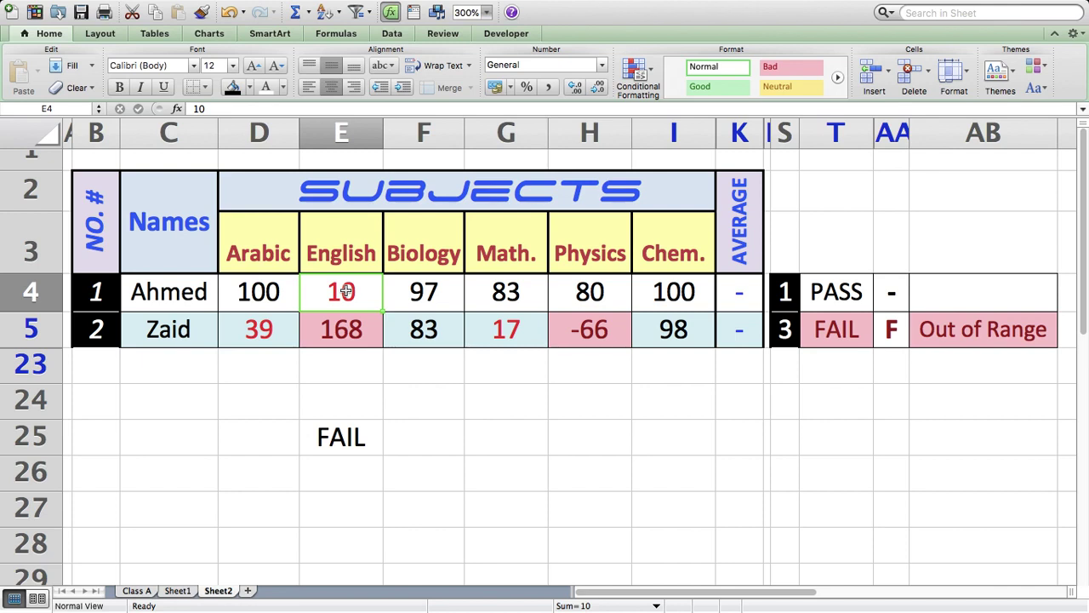
text(90)
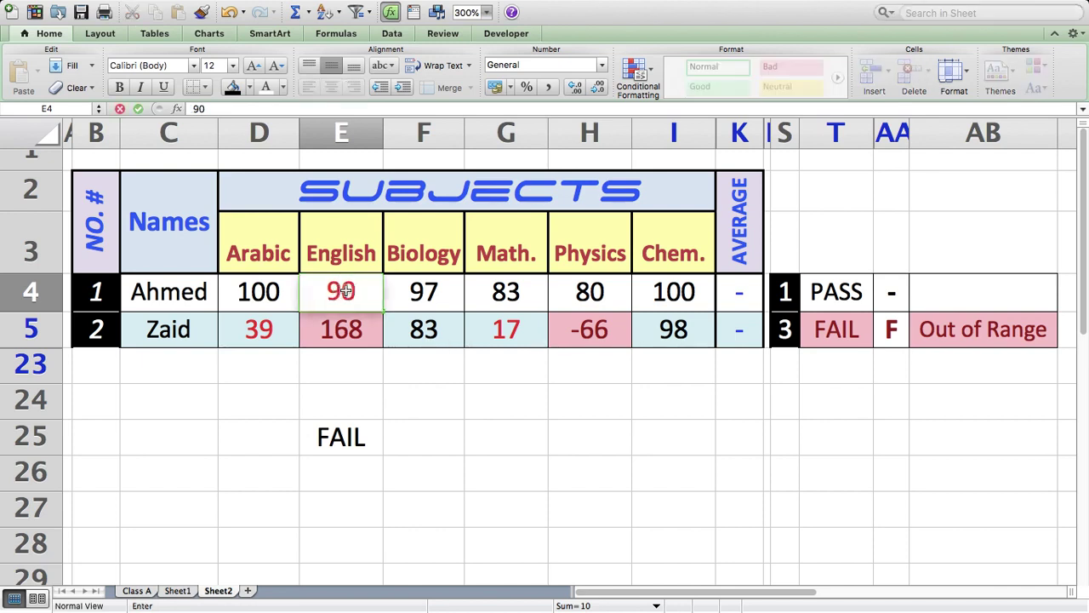
key(Return)
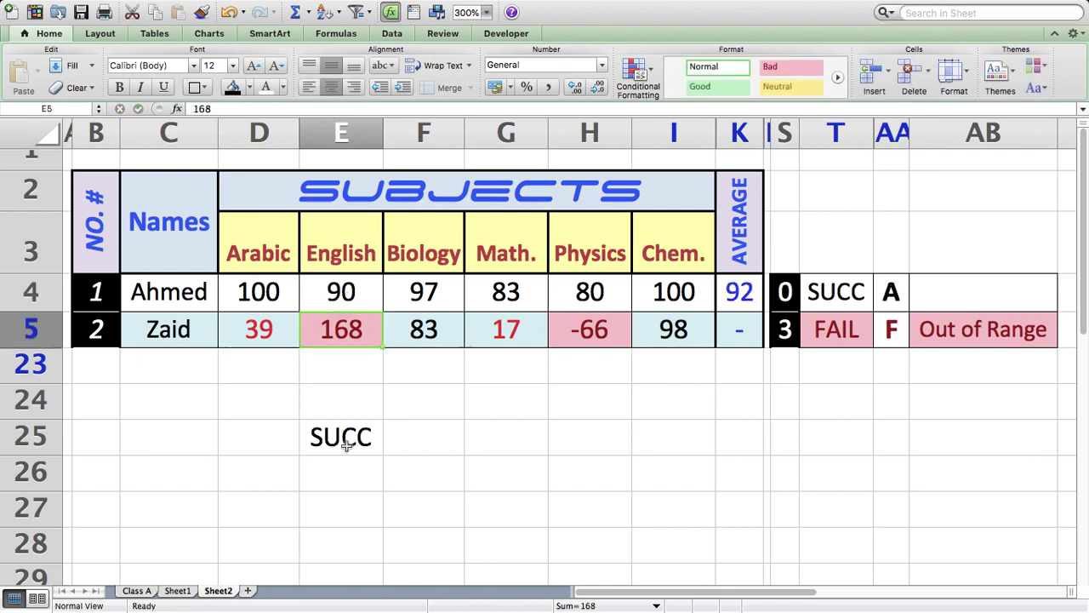
Change the logical test of the IF formula in cell E25 to E4>49.
double_click(349, 443)
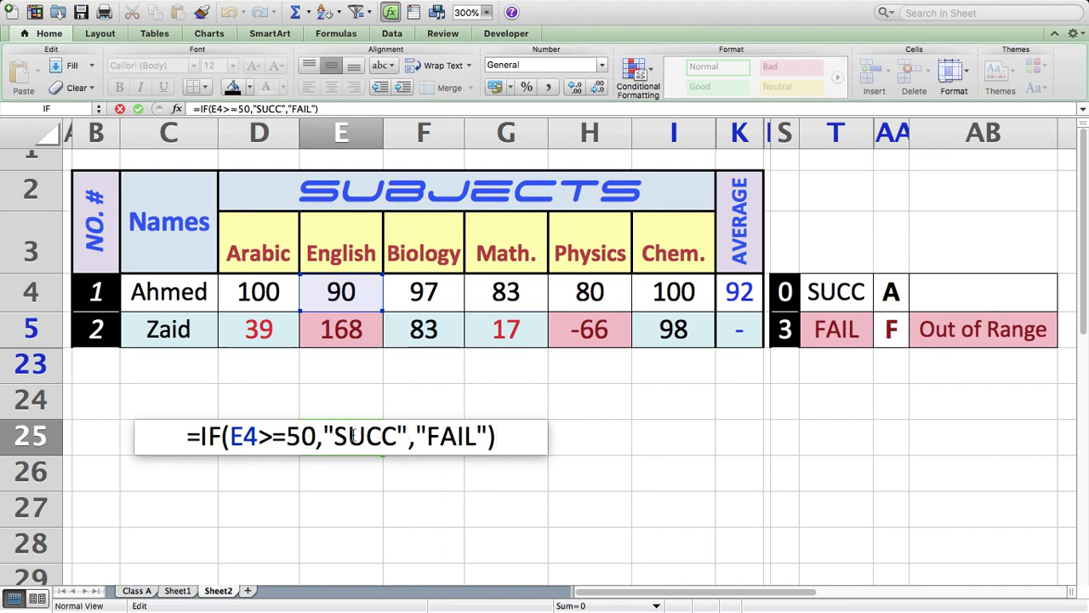
click(289, 437)
drag(259, 438, 282, 437)
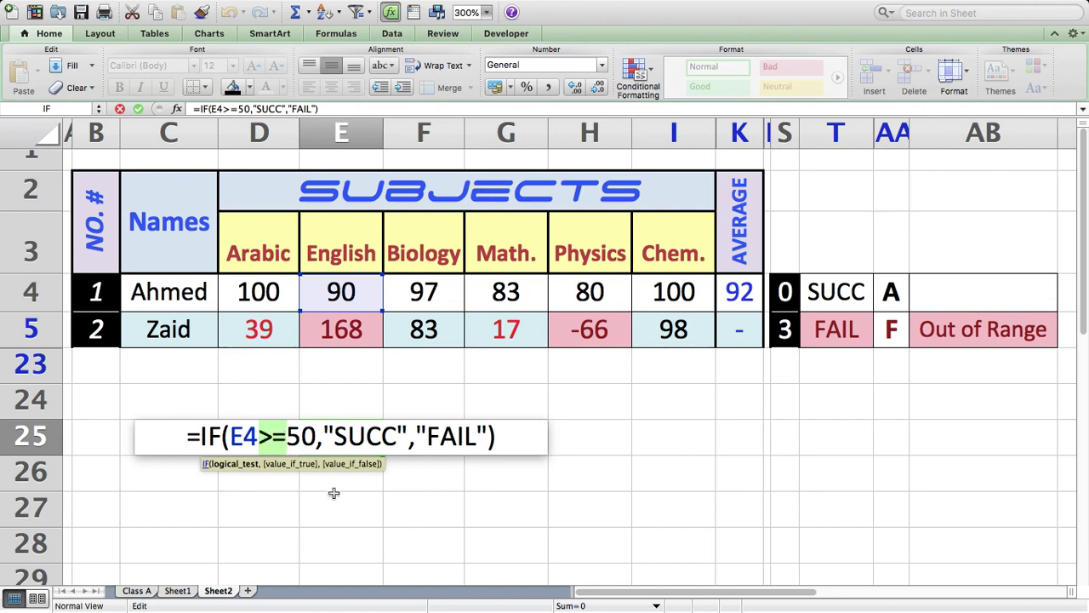
text(>)
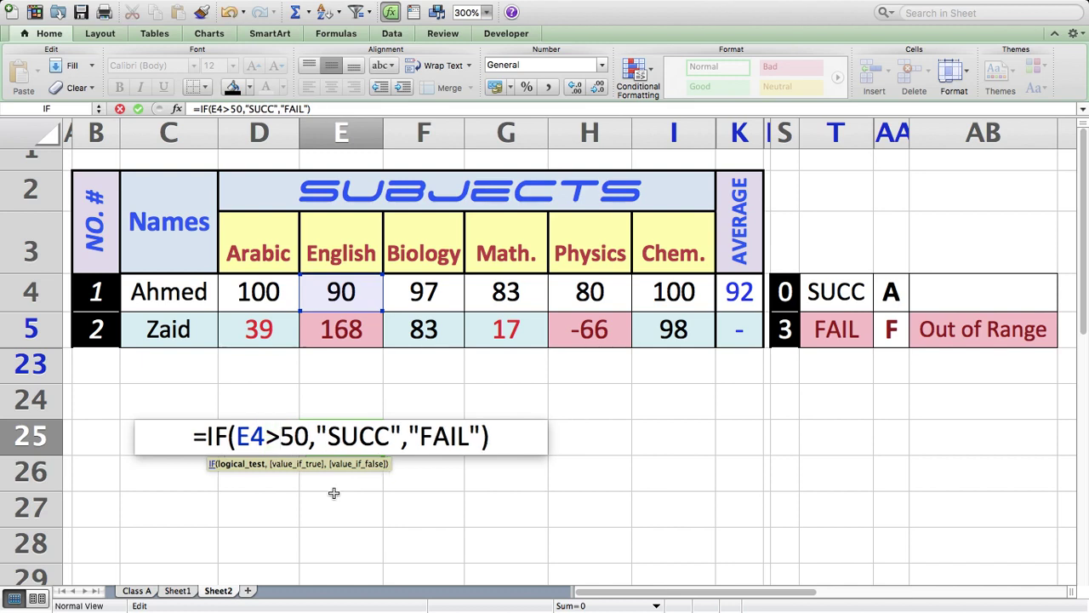
key(Right)
key(BackSpace)
key(BackSpace)
text(49)
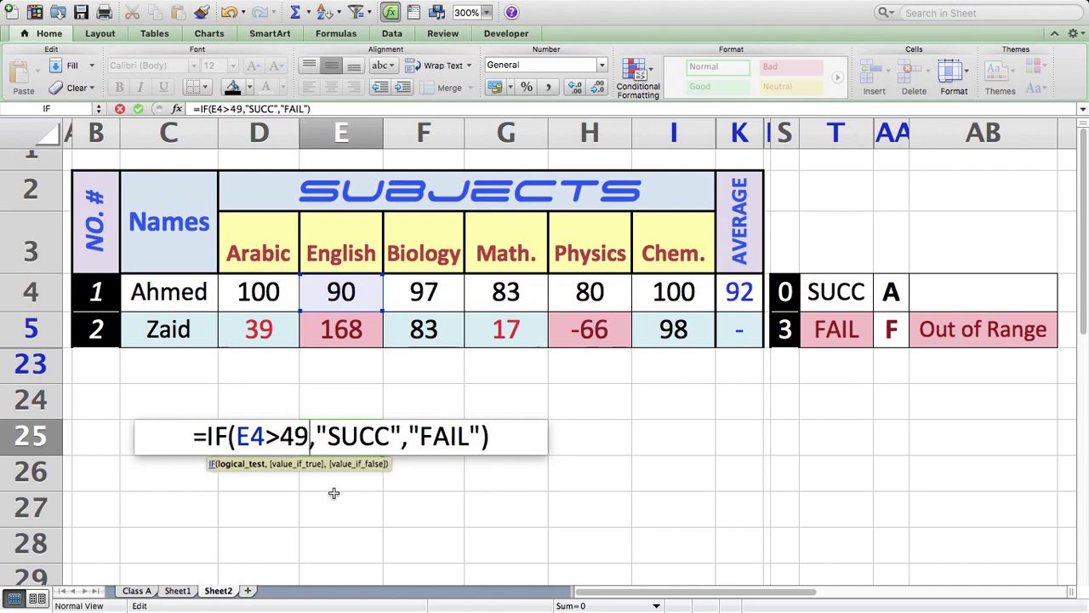
key(Return)
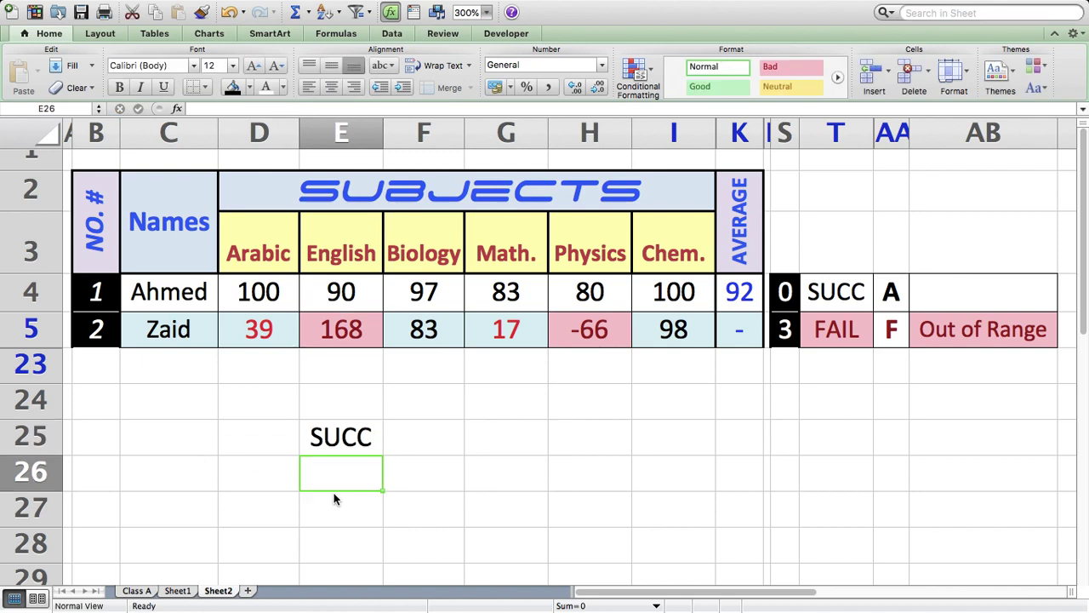
Set student 1's English mark in cell E4 to 49 to check the revised formula.
click(350, 292)
text(49)
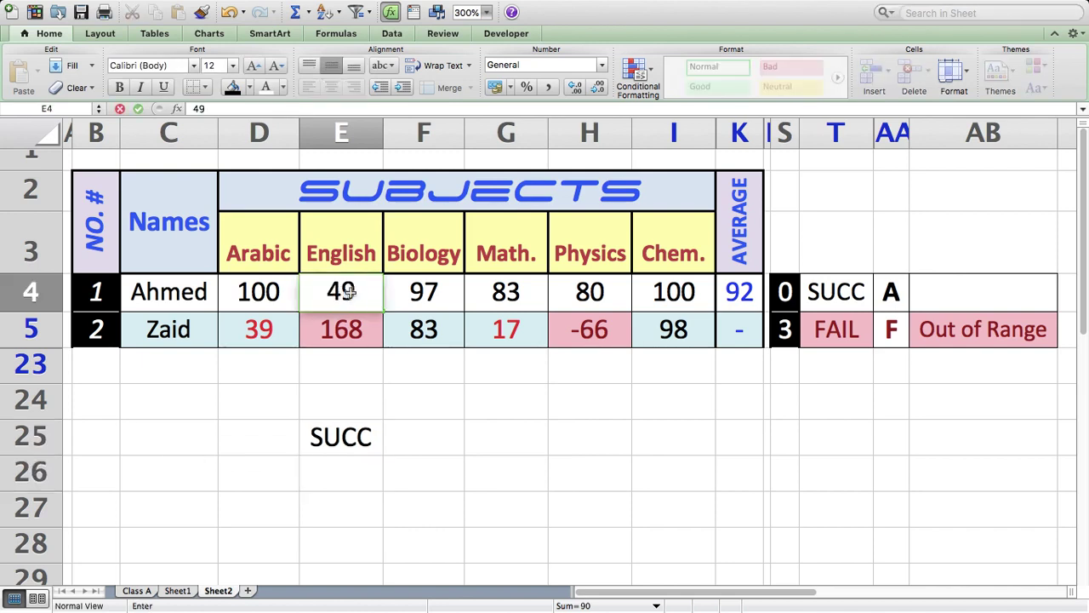
key(Return)
click(351, 299)
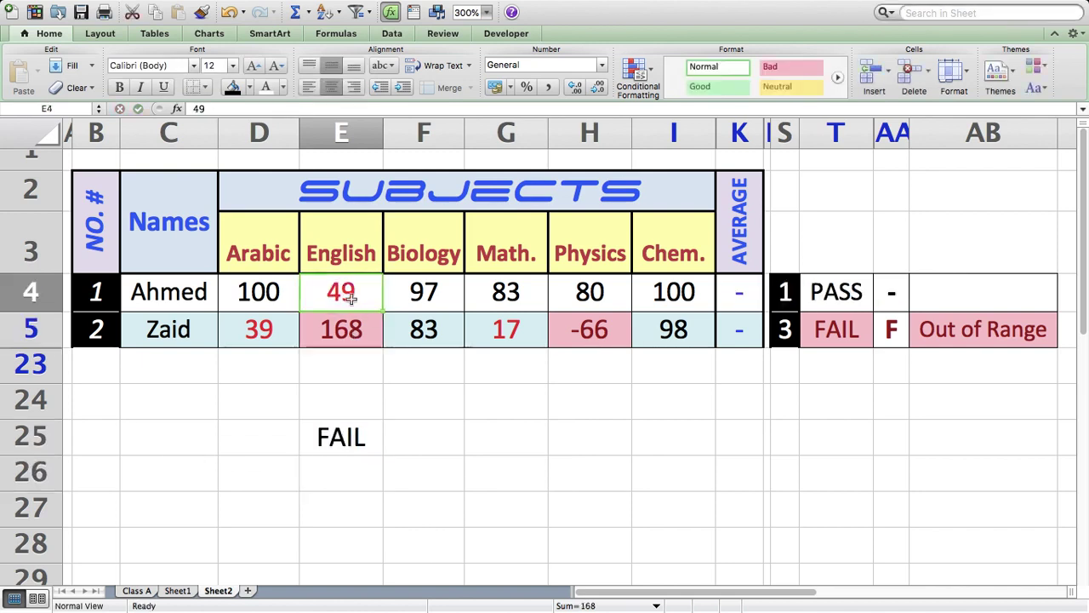
Restore student 1's English mark in cell E4 to 90 and check the IF formula in cell E25.
text(90)
key(Return)
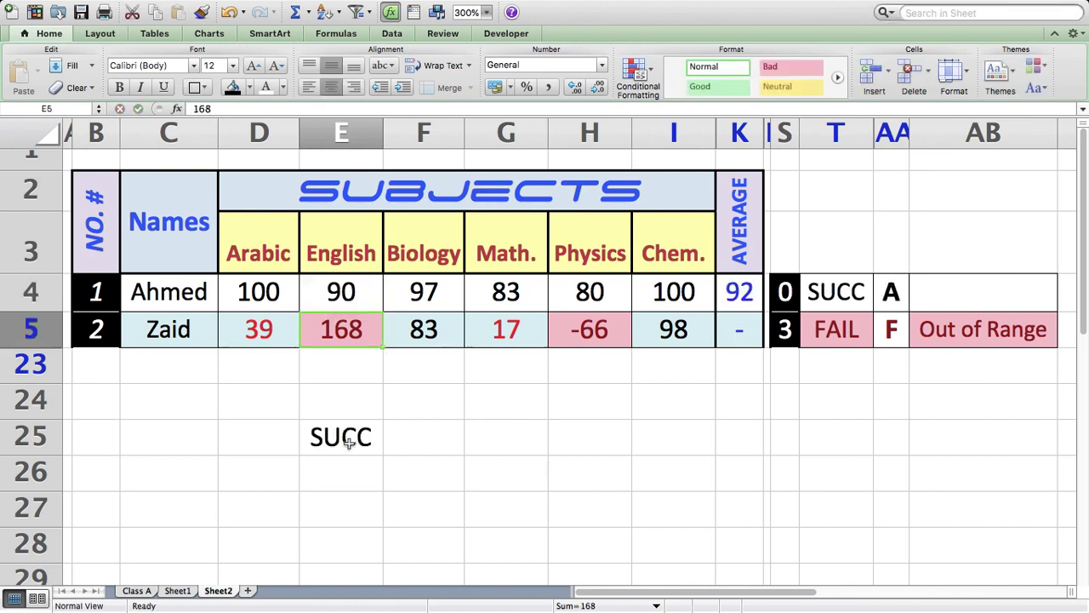
click(349, 441)
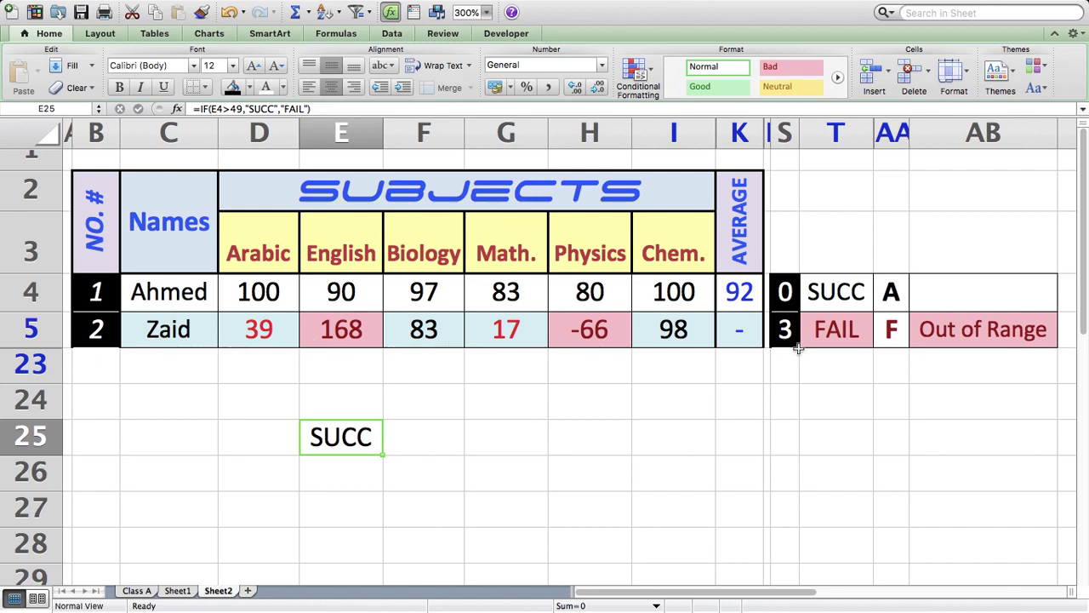
Set student 2's Arabic mark in cell D5 to 50.
click(265, 332)
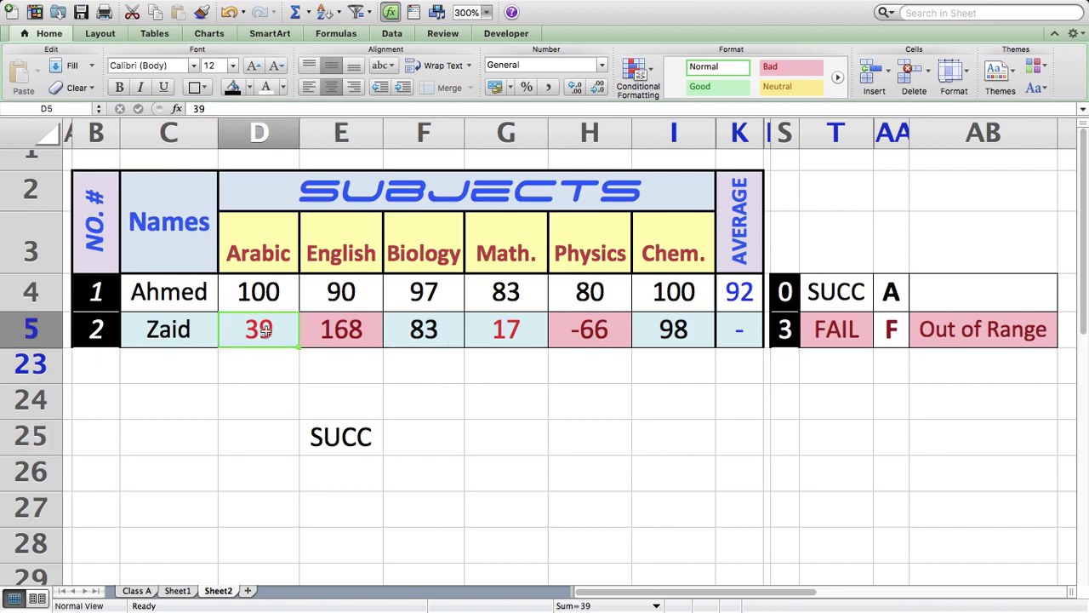
text(50)
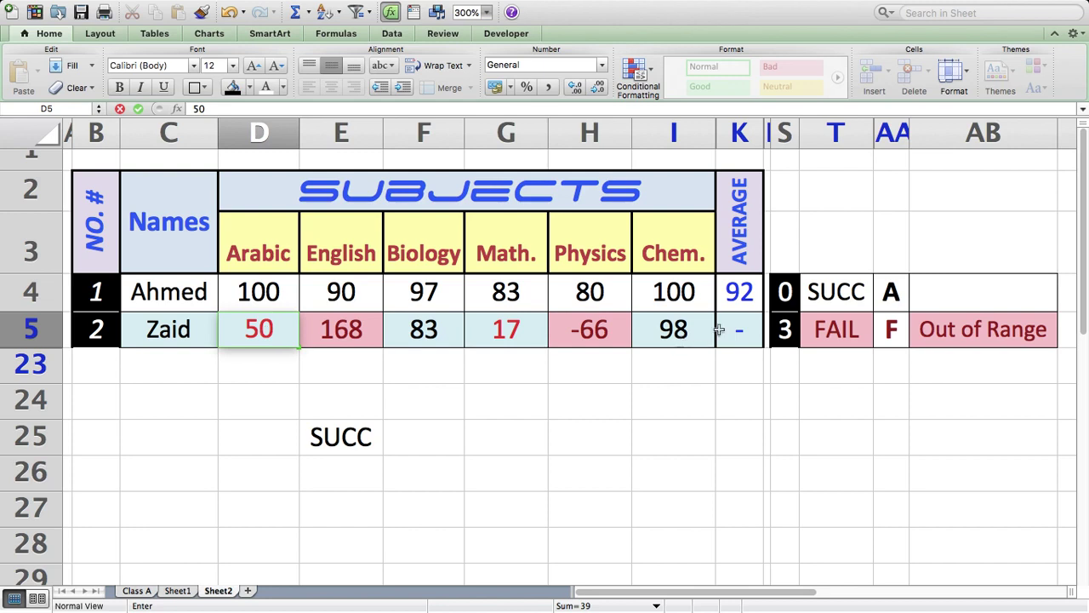
click(224, 372)
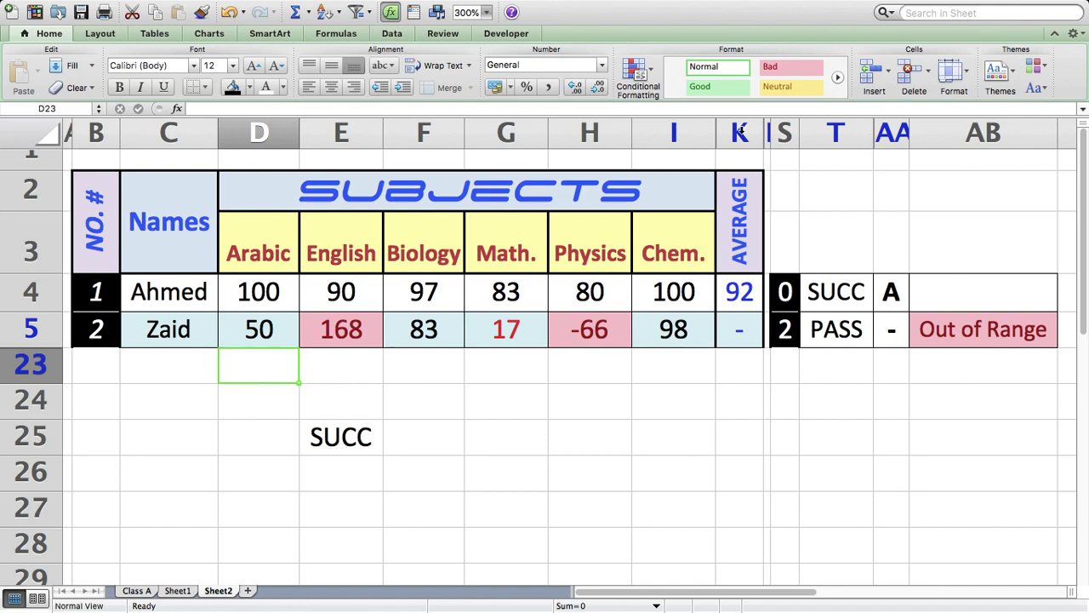
Unhide the helper columns between columns K and S.
drag(739, 134, 779, 132)
right_click(780, 132)
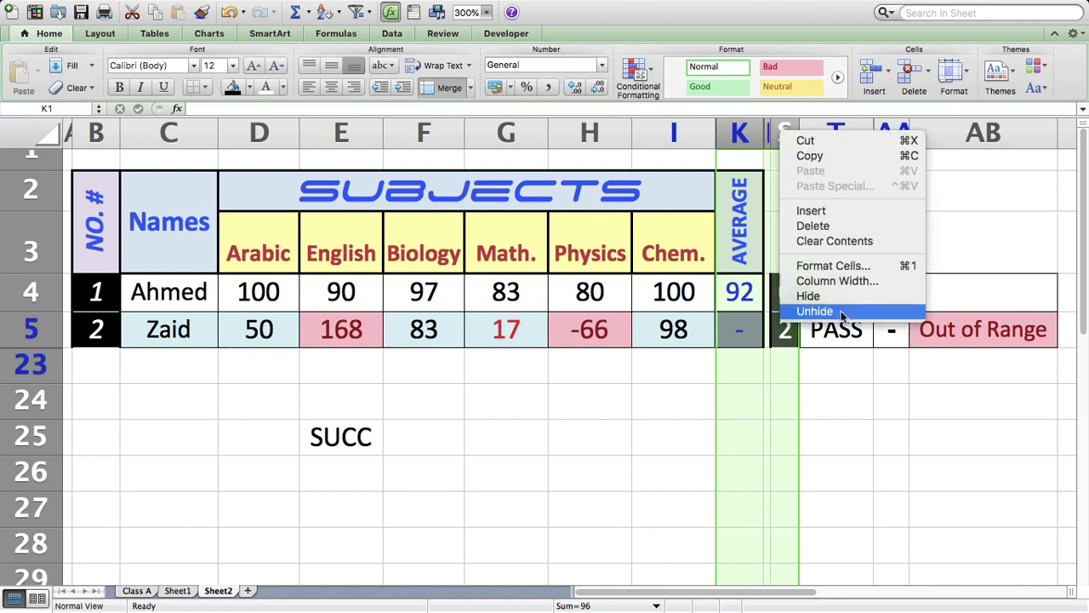
click(805, 314)
click(715, 461)
Clear the contents of the helper cells L4:Q5 for both students.
drag(776, 293, 896, 337)
right_click(896, 337)
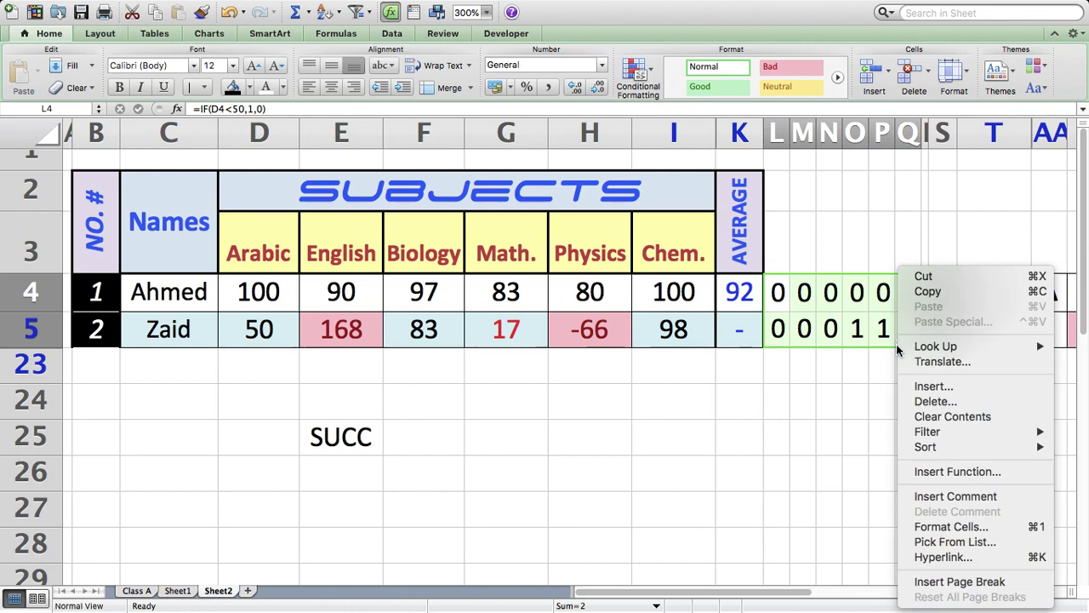
click(953, 416)
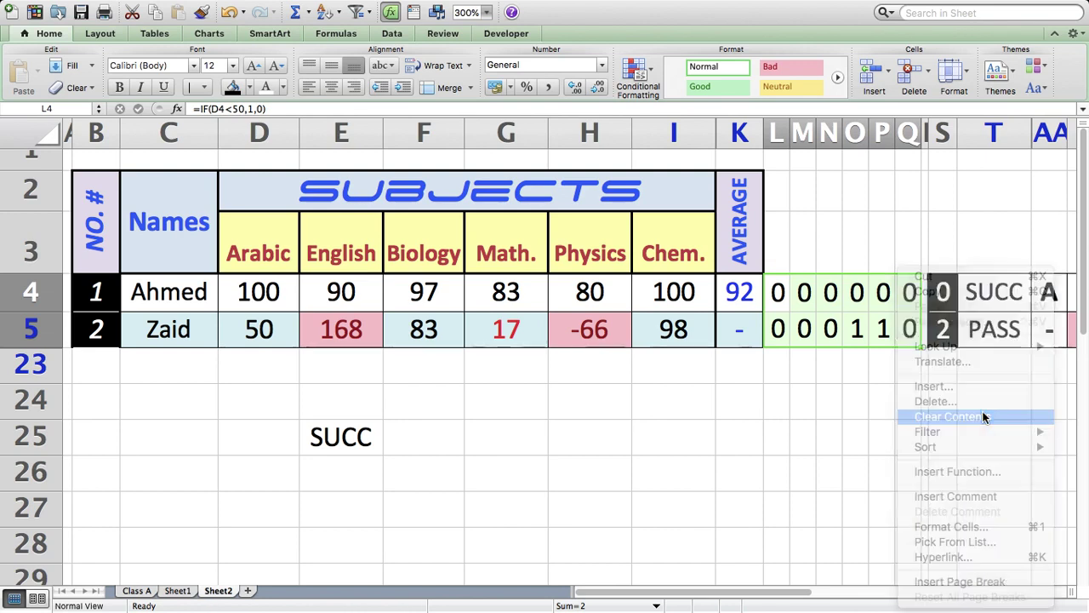
Enter the formula =IF(D4<50,1,0) in cell L4 and fill it across to cell Q4.
click(776, 295)
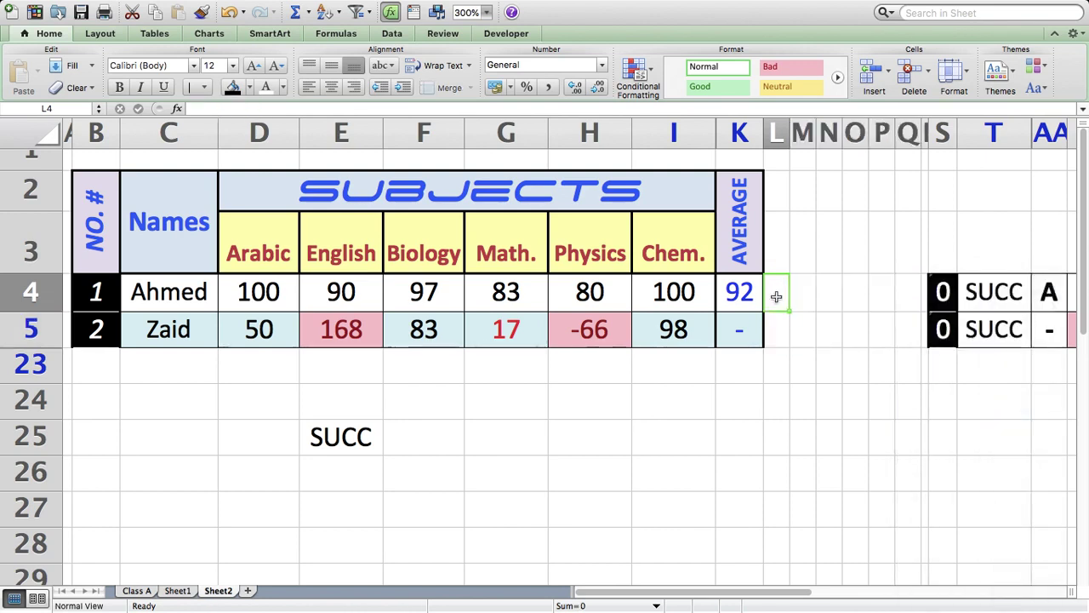
text(=IF)
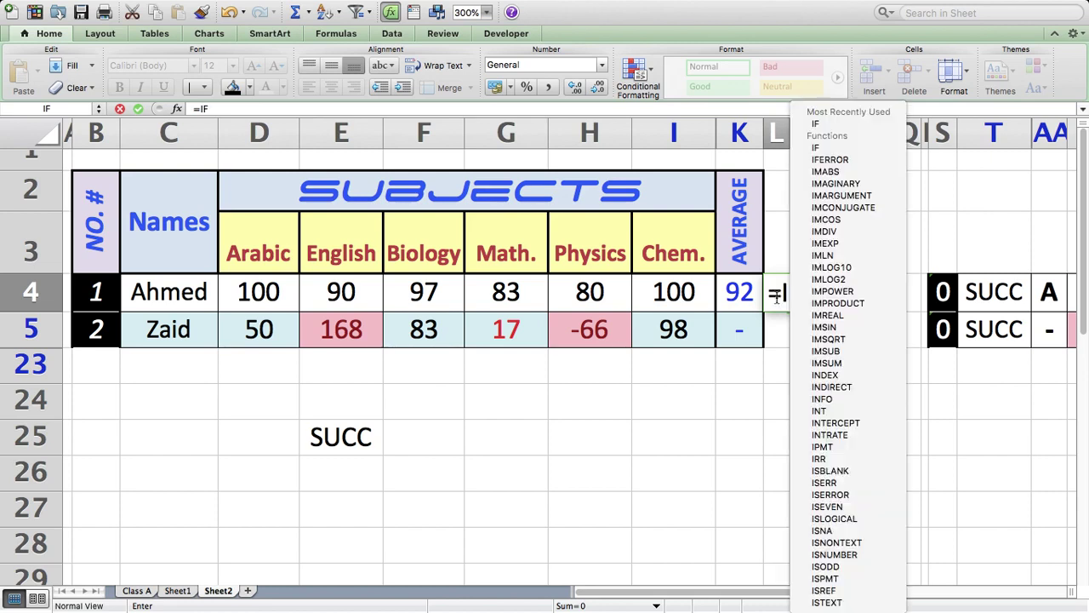
text(()
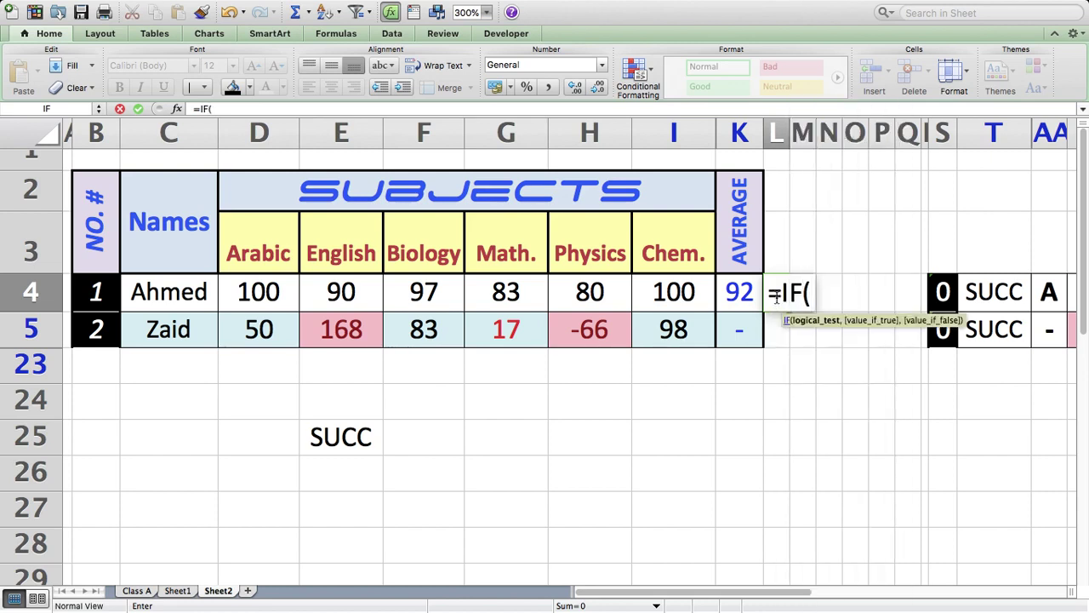
text(D)
key(BackSpace)
click(264, 293)
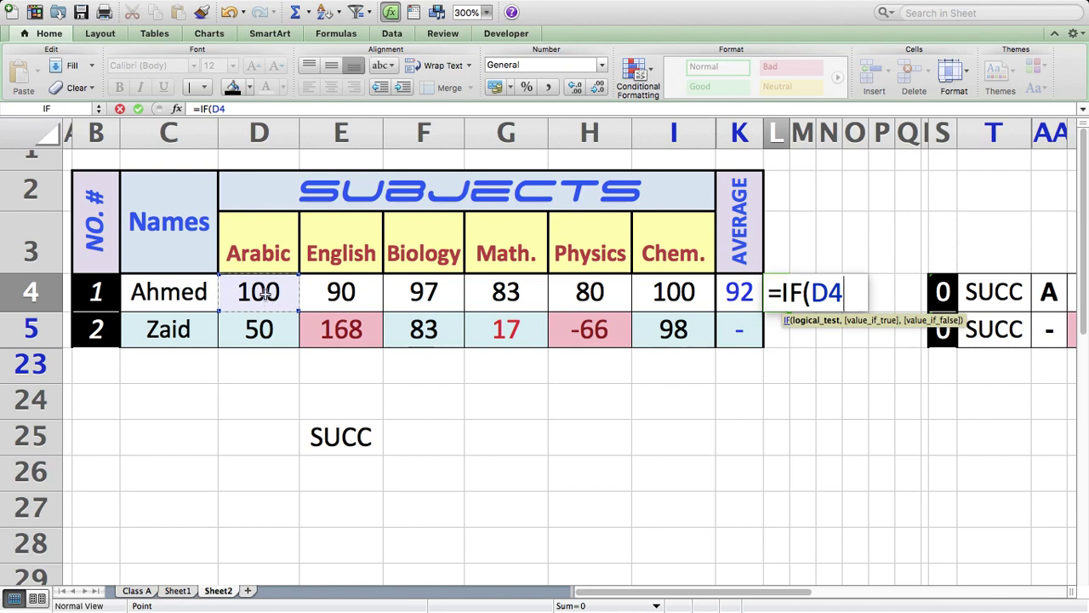
text(<)
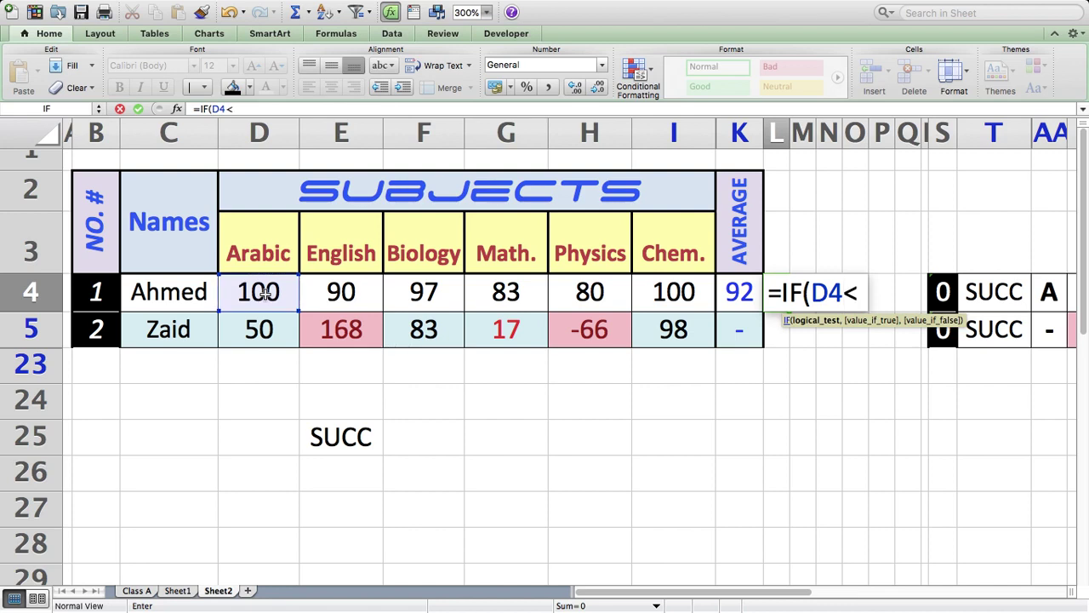
text(50)
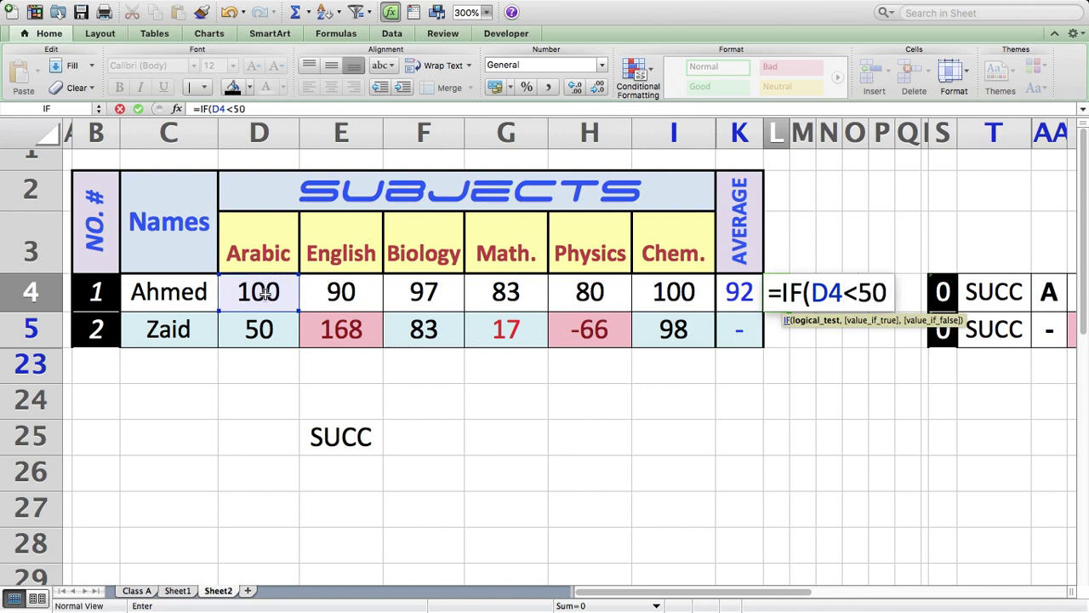
text(,1,)
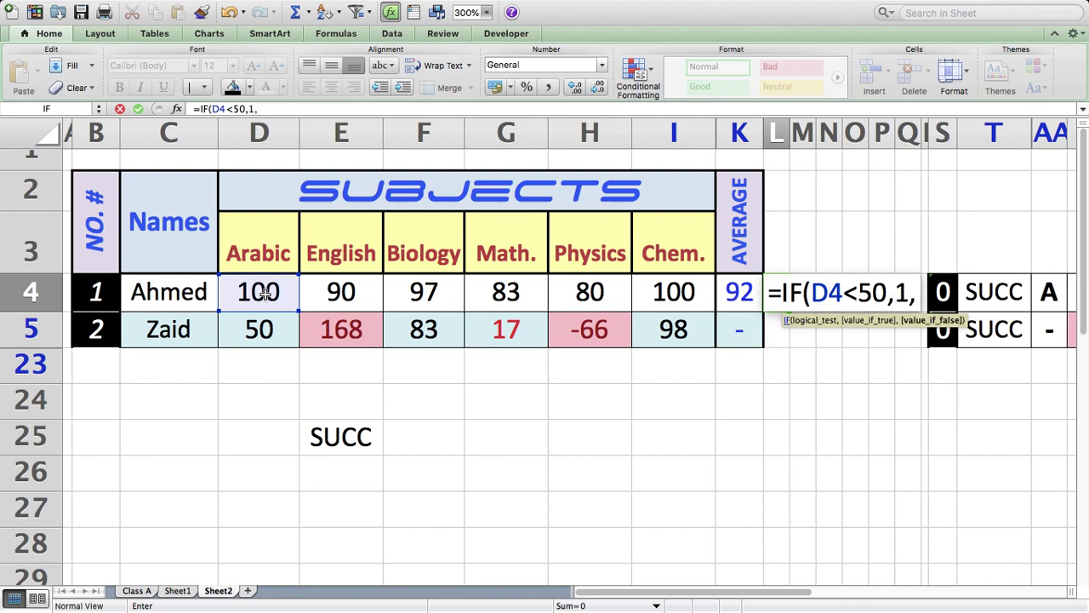
text(0)
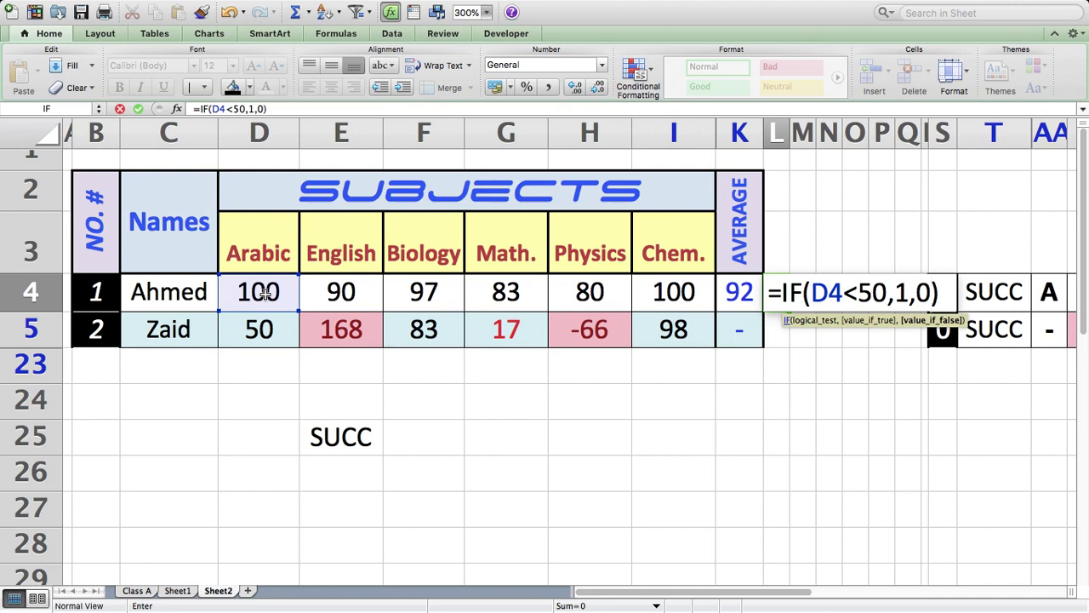
key(Return)
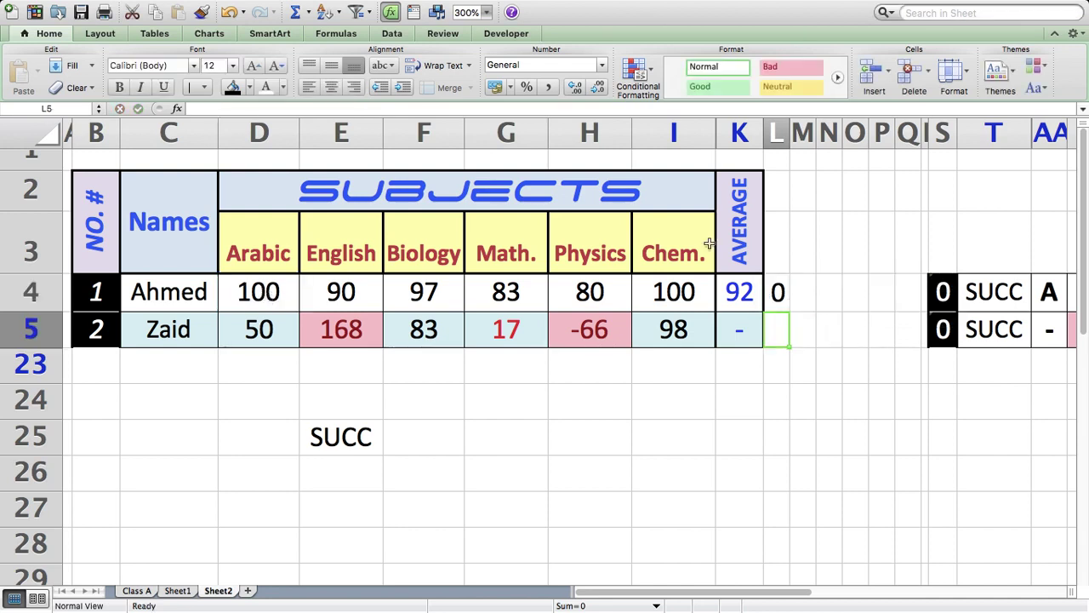
click(776, 295)
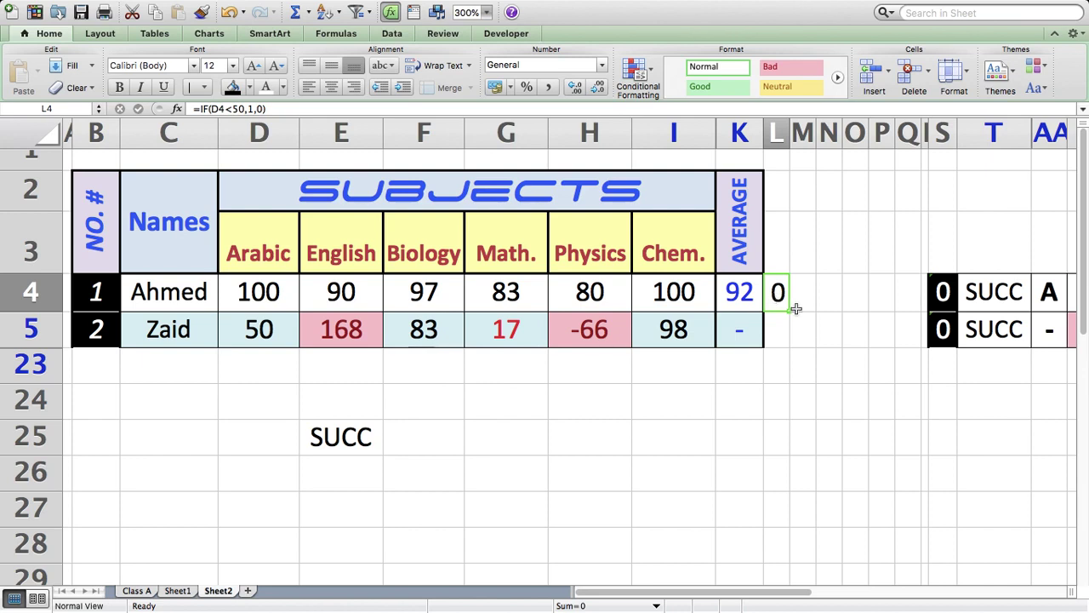
drag(791, 311, 911, 304)
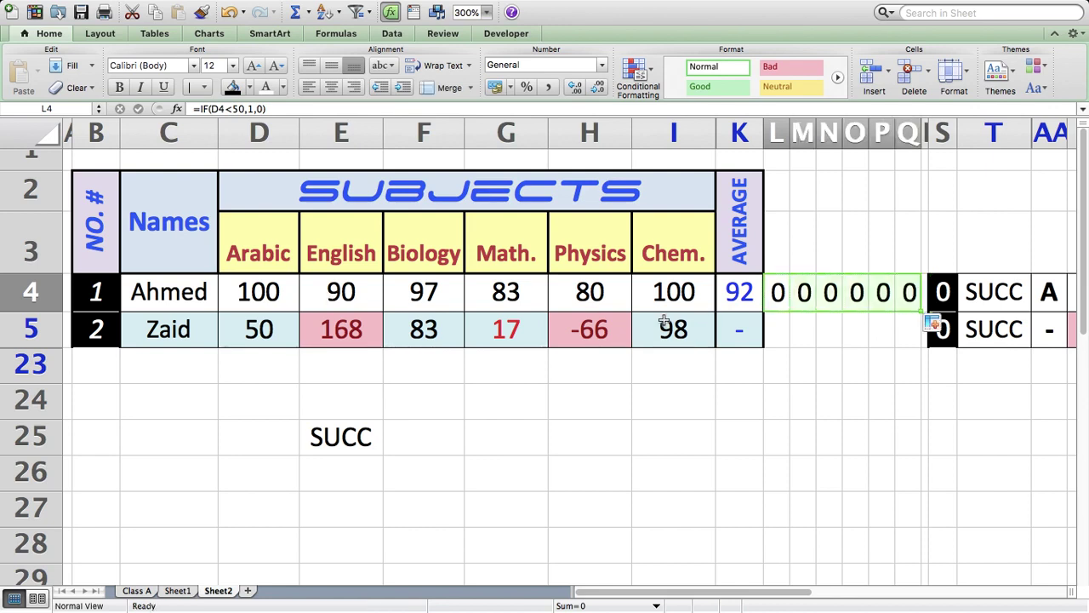
Review student 1's marks in row 4 one by one from Chem. back to Arabic.
click(684, 295)
key(Left)
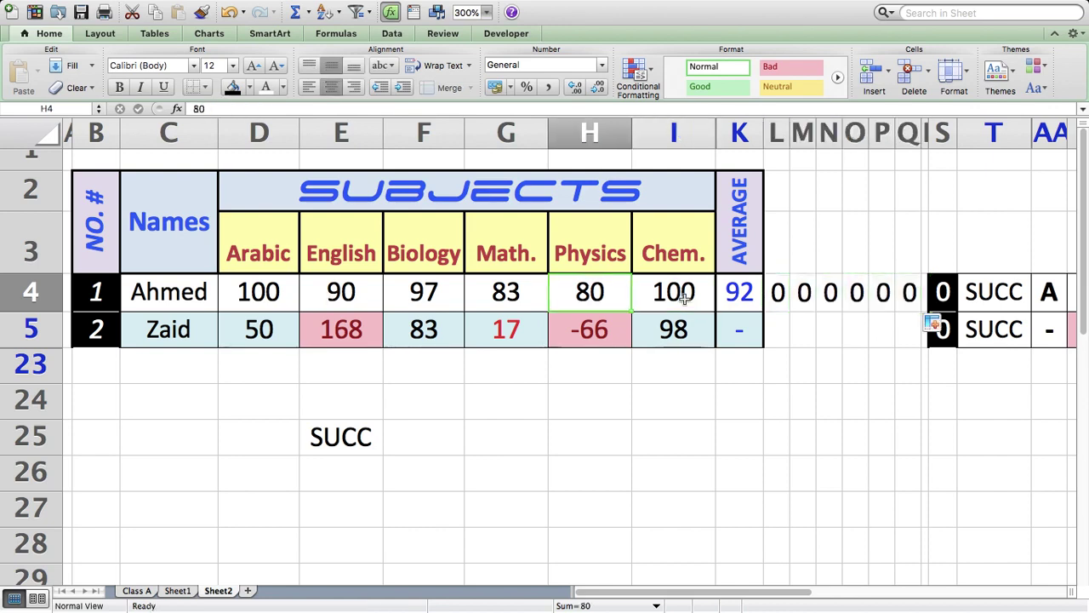
key(Left)
key(Left)
key(Left)
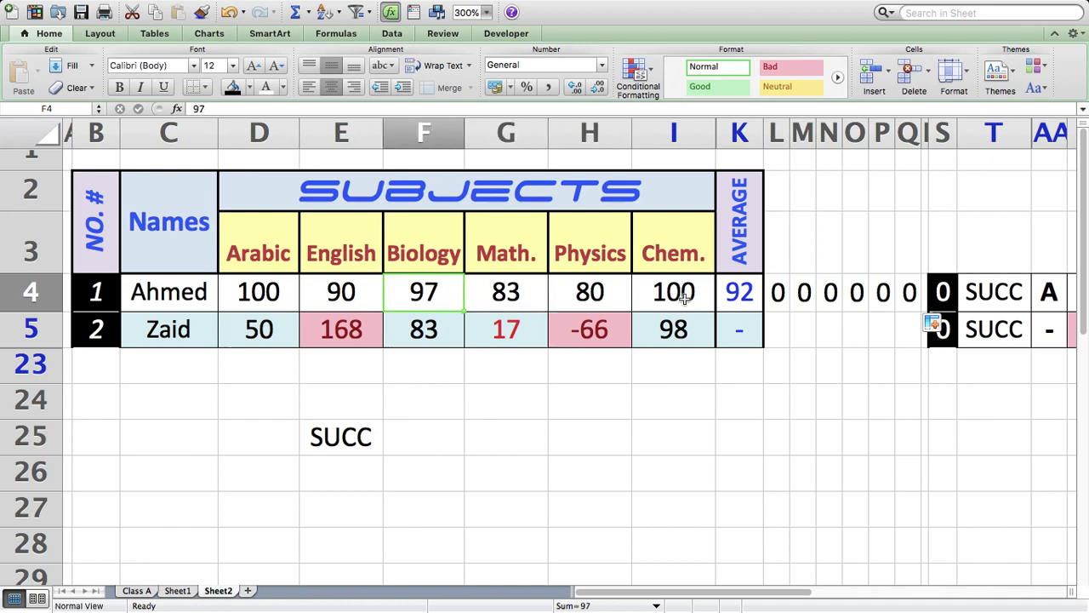
key(Left)
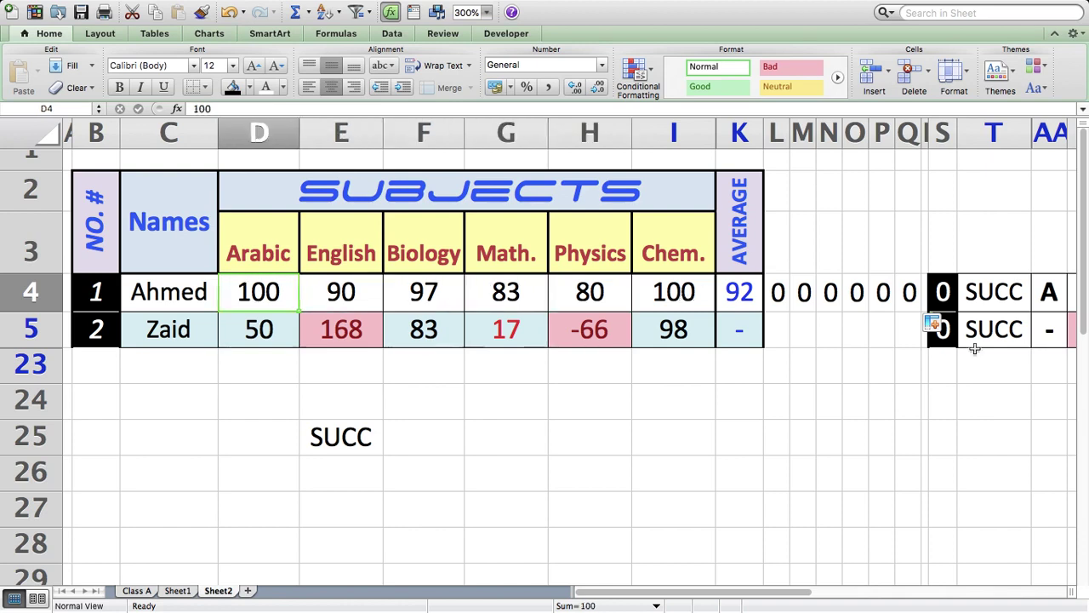
click(595, 372)
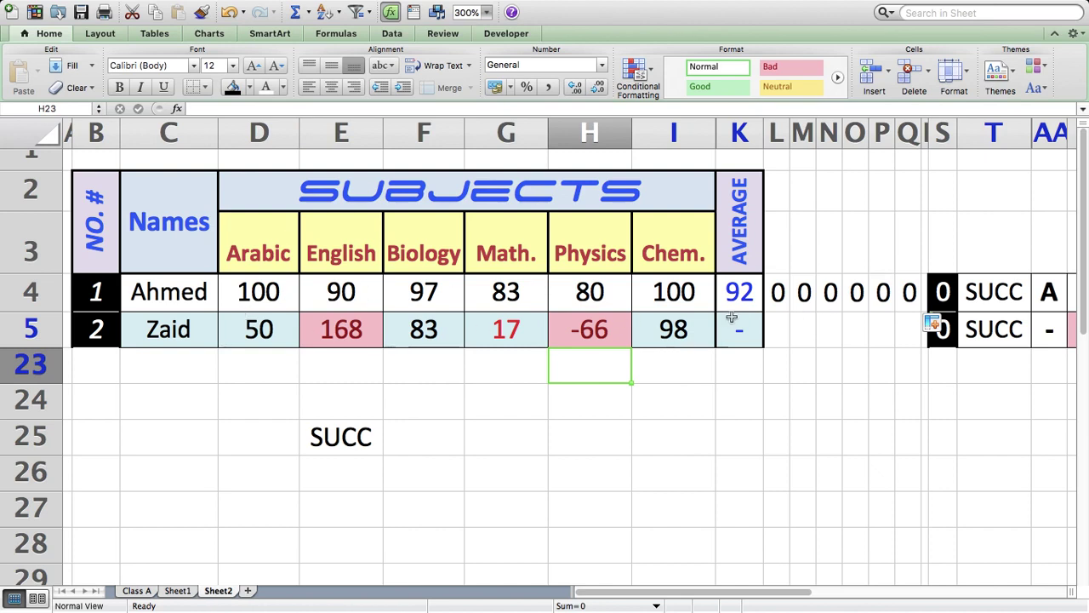
Set student 1's English mark in cell E4 to 9 and check the matching helper formula in cell M4.
click(359, 293)
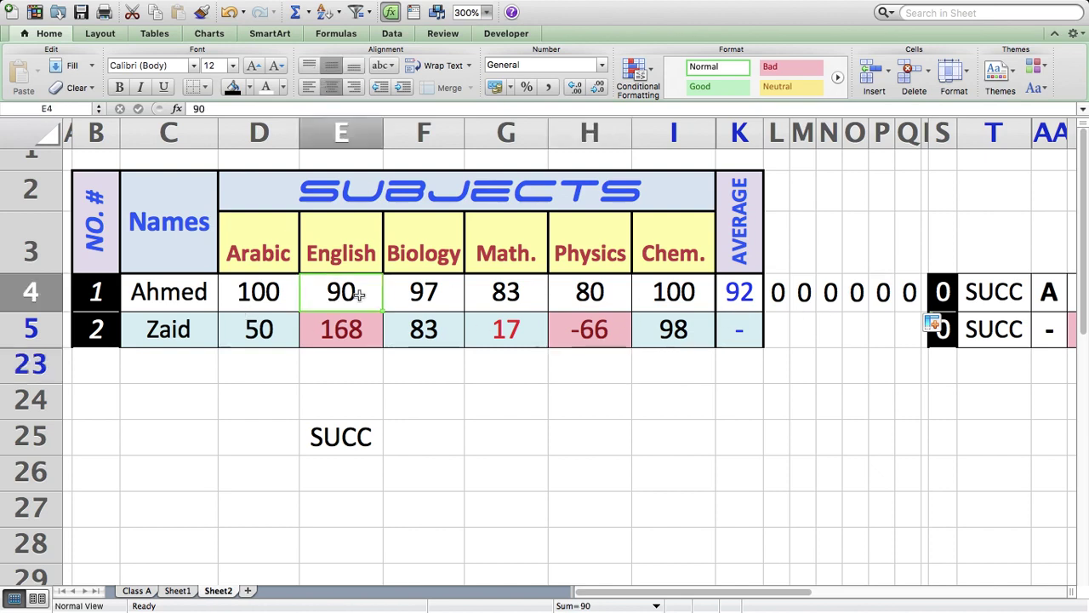
text(9)
key(Return)
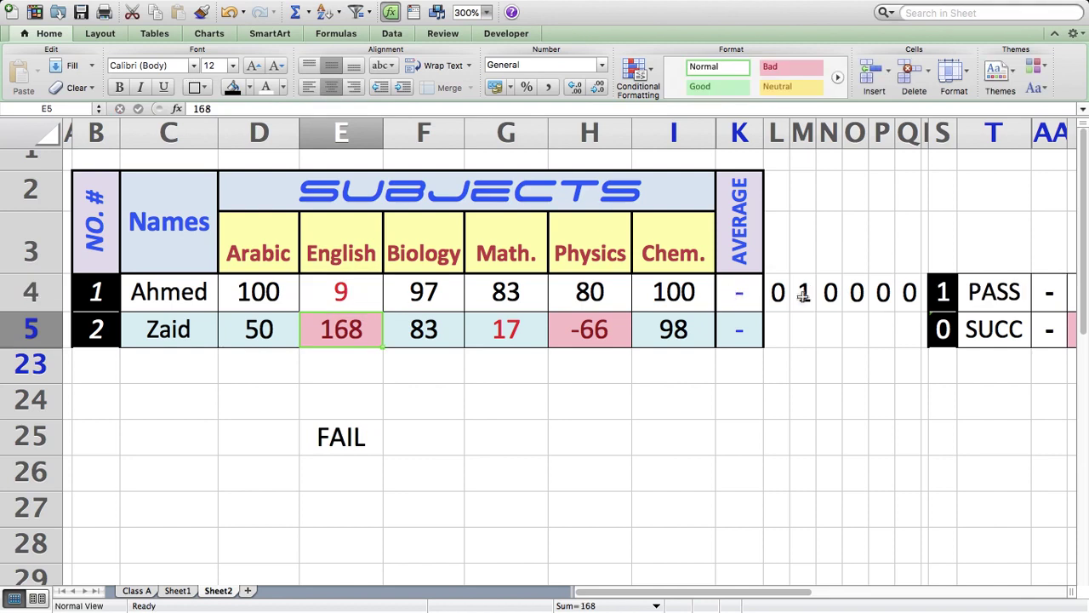
click(805, 292)
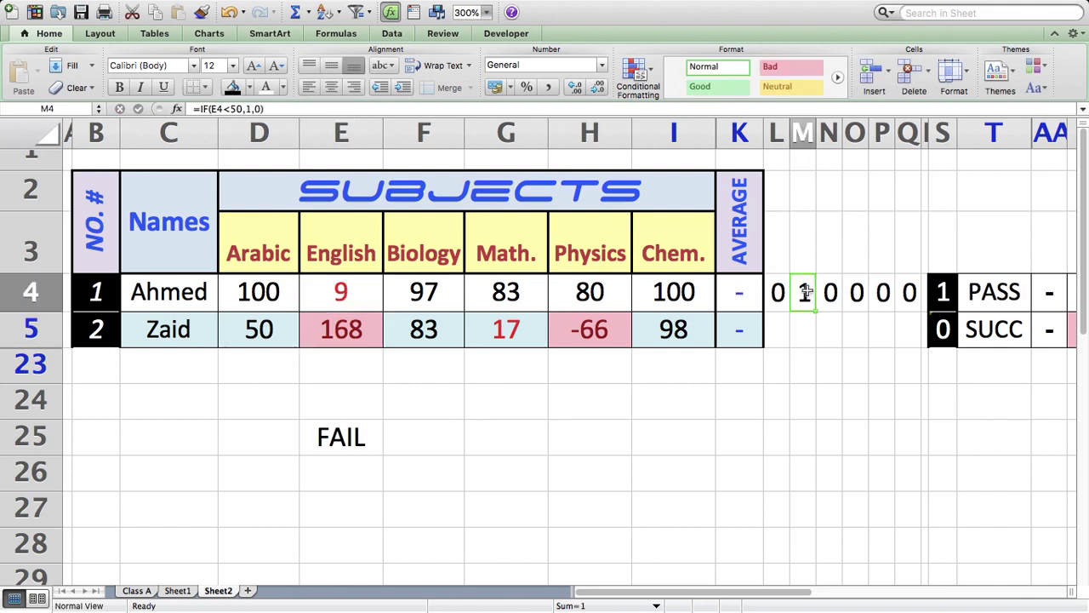
Set student 1's Physics mark in cell H4 to 8 and check the helper cells P4 and M4.
click(593, 292)
text(8)
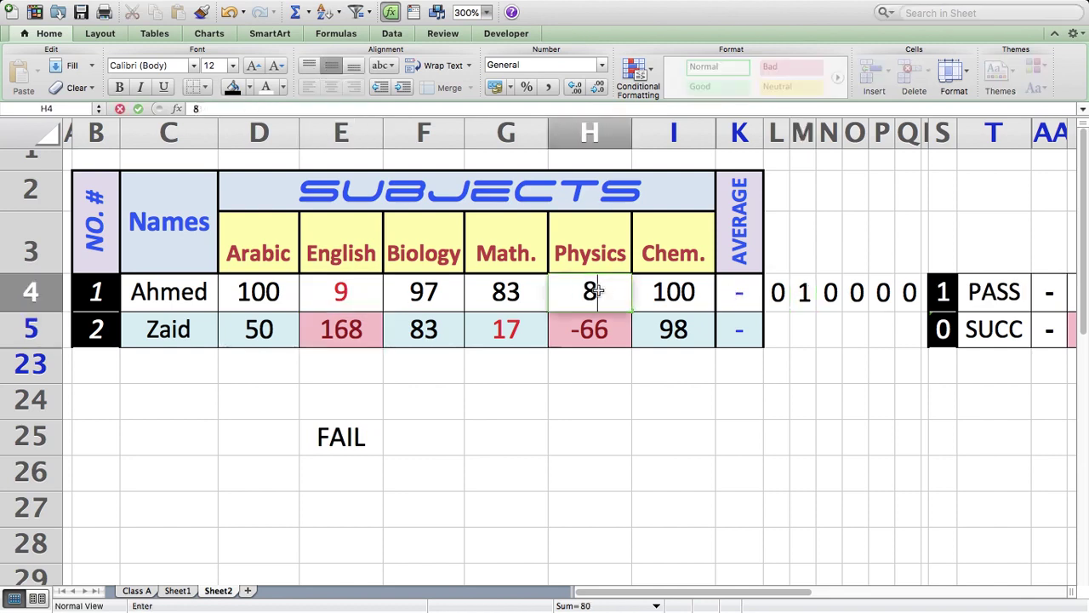
key(Return)
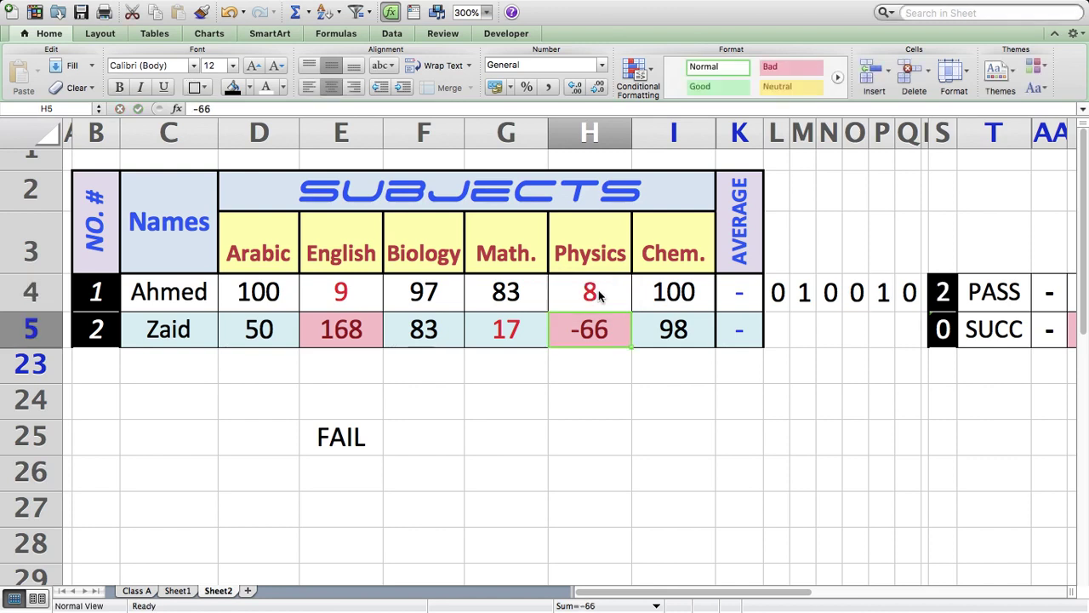
click(882, 292)
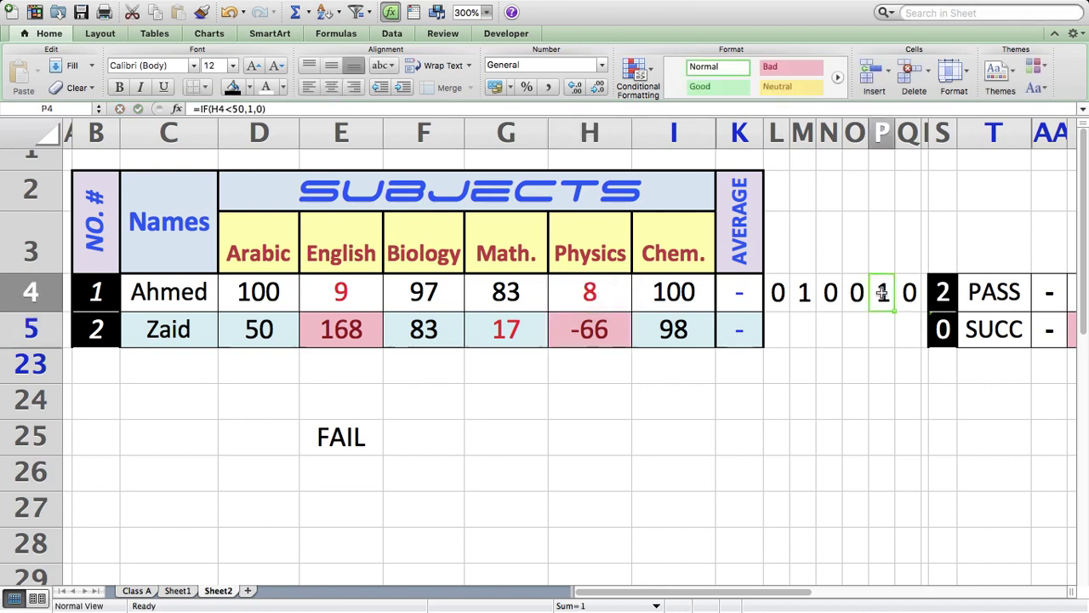
click(610, 296)
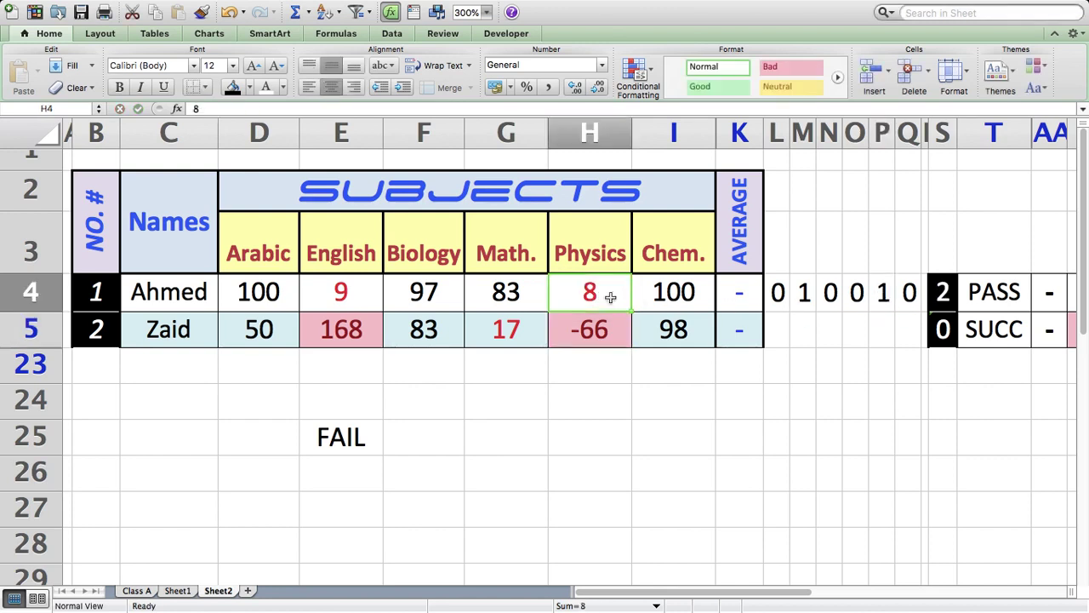
click(882, 292)
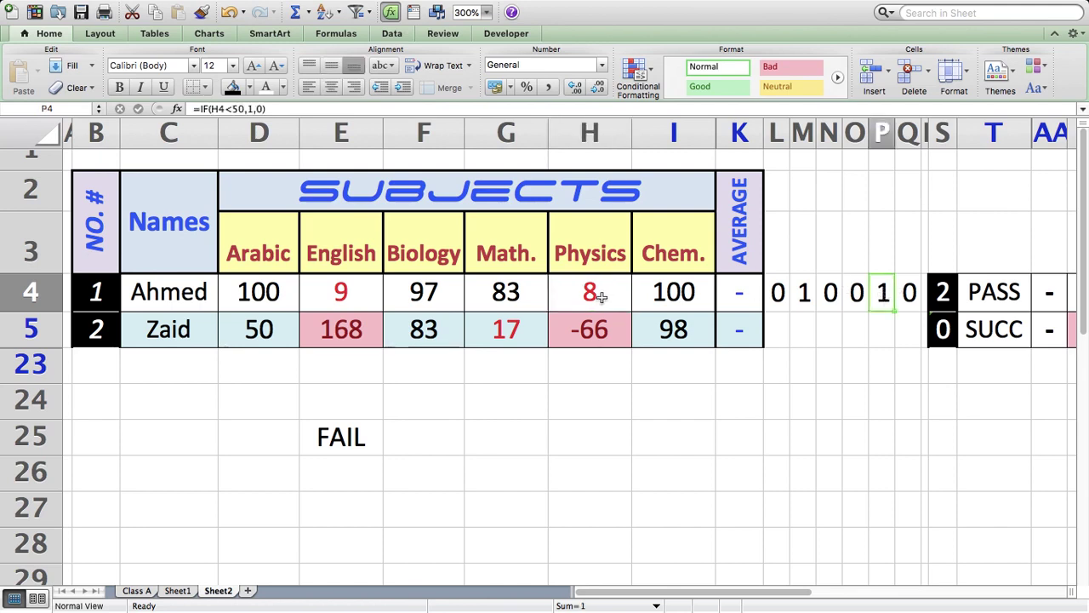
click(803, 297)
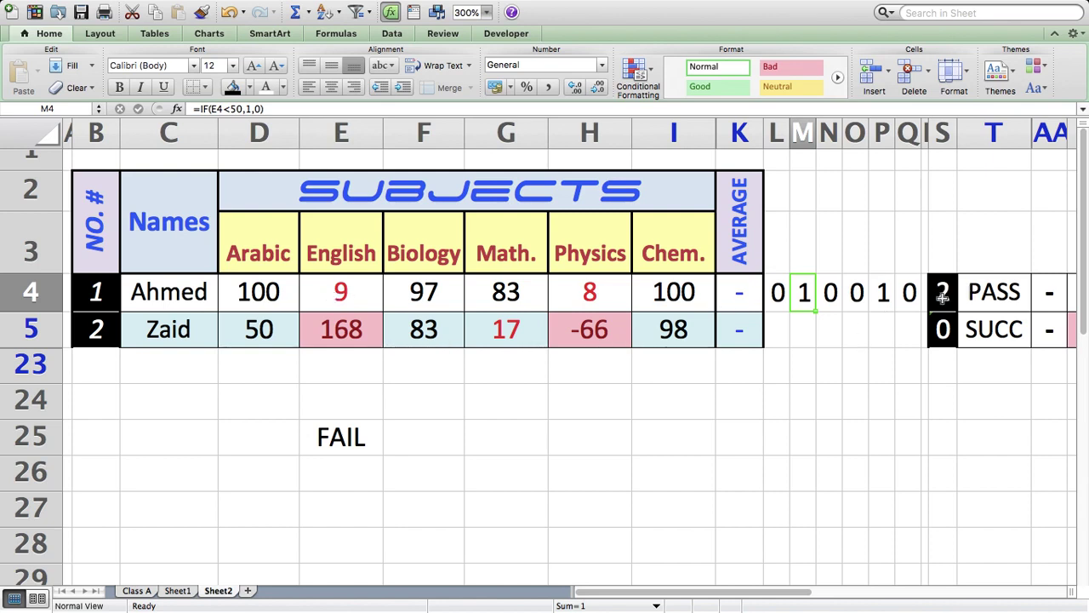
Inspect the SUM formula in cell S4 and highlight its L4:Q4 range, leaving the formula as it is.
click(874, 333)
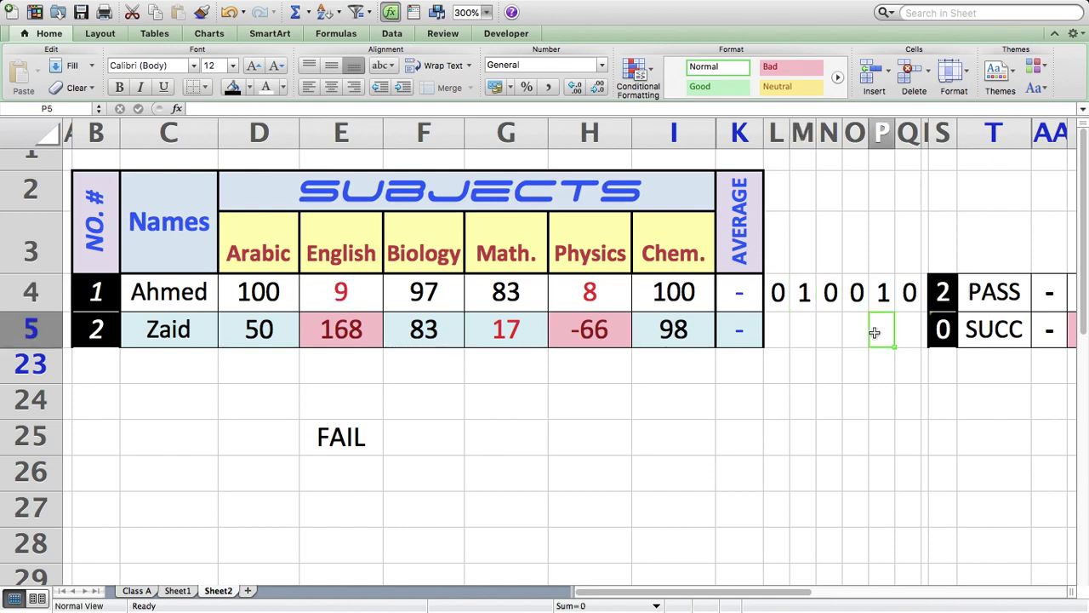
click(943, 292)
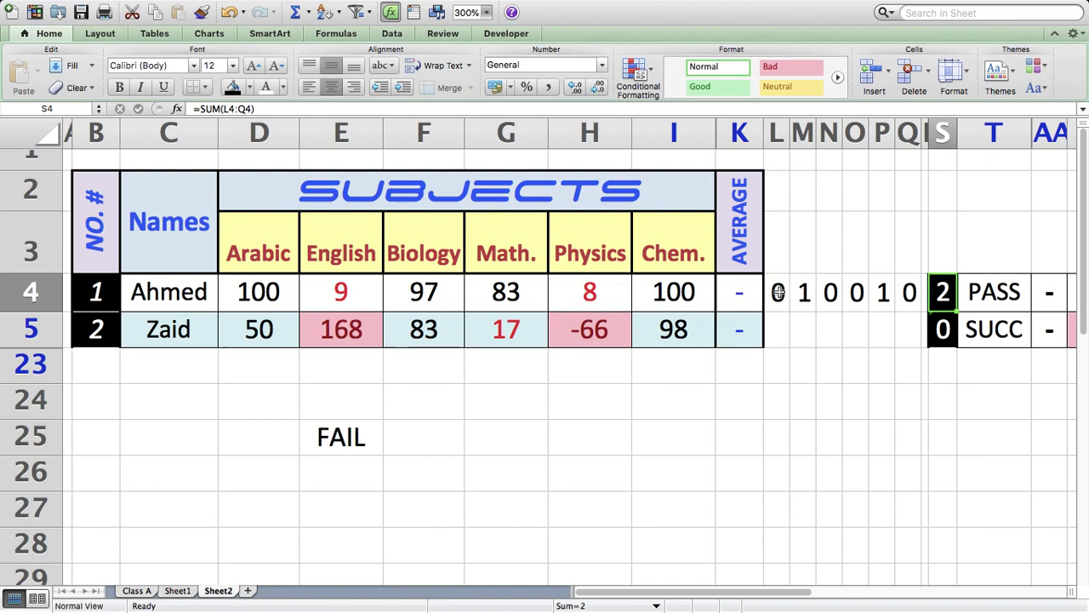
double_click(945, 292)
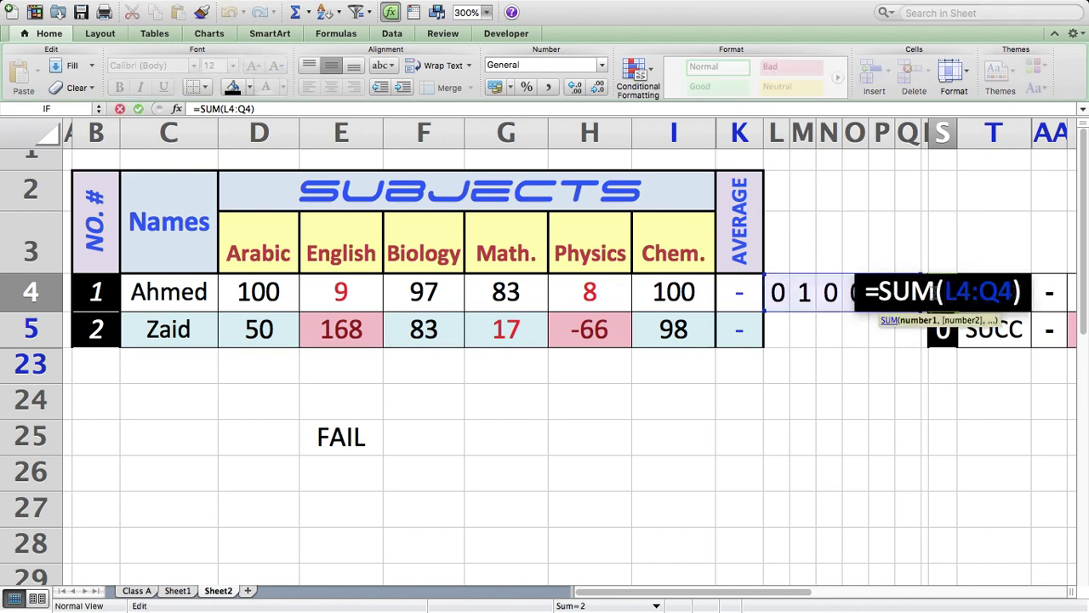
drag(944, 292, 1018, 292)
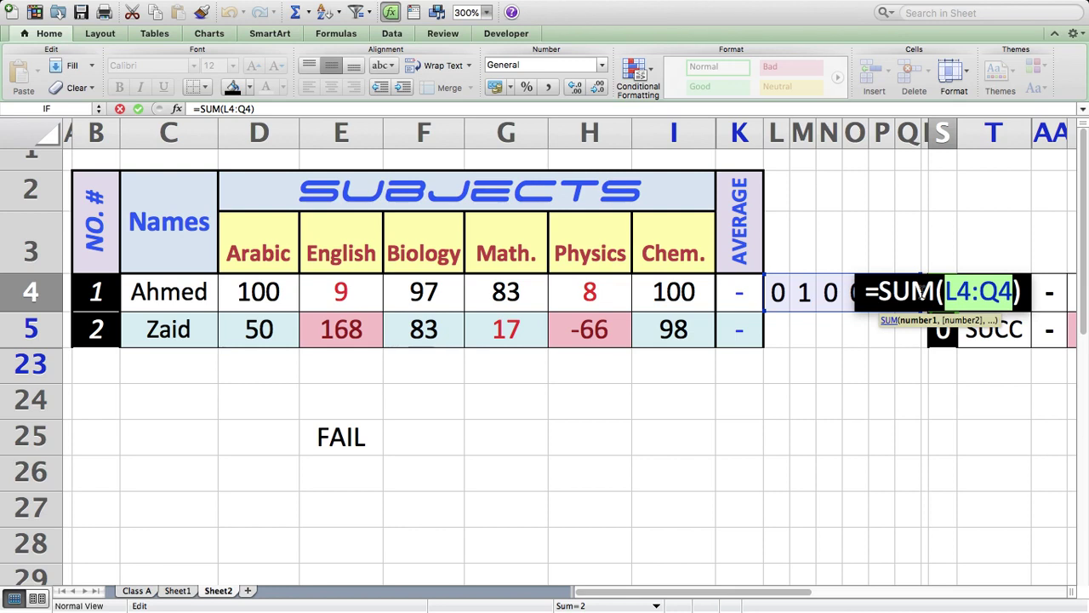
key(Return)
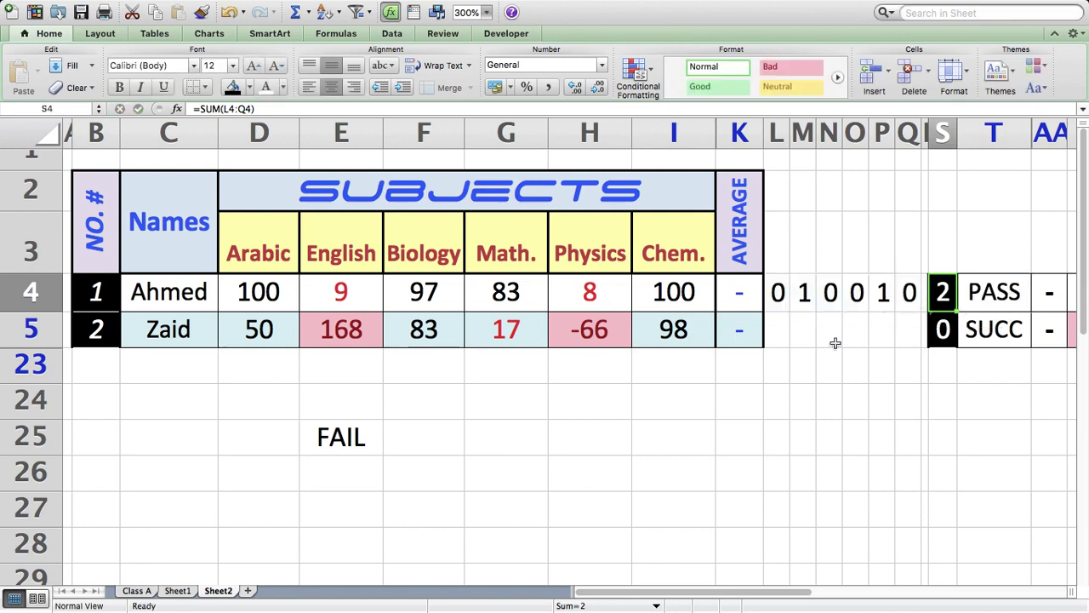
click(638, 441)
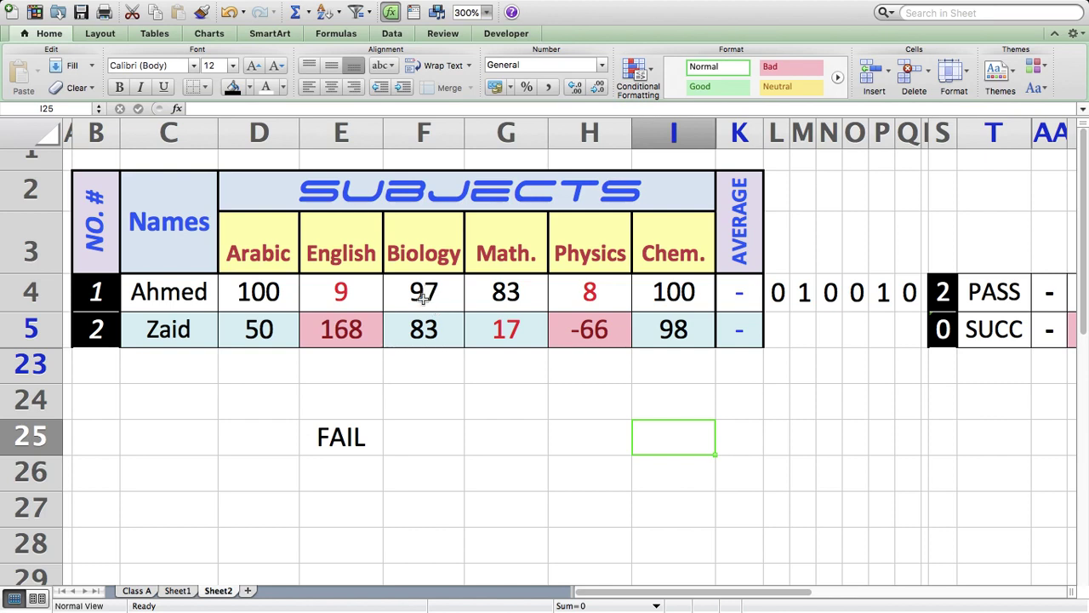
Set student 1's Biology mark in cell F4 to 17 and check the row's failed count, result and grade.
click(424, 295)
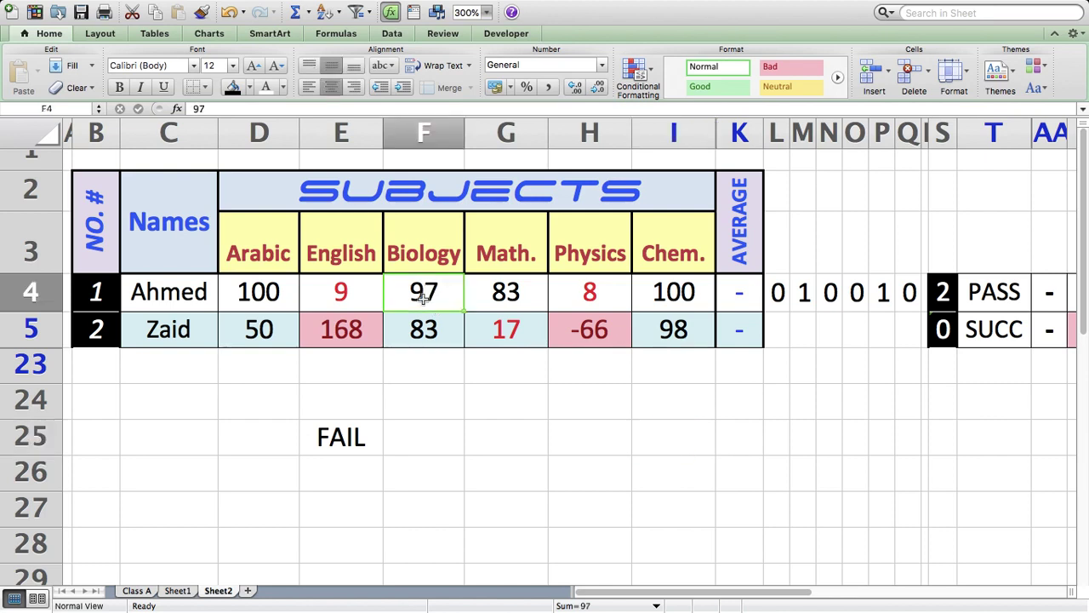
text(17)
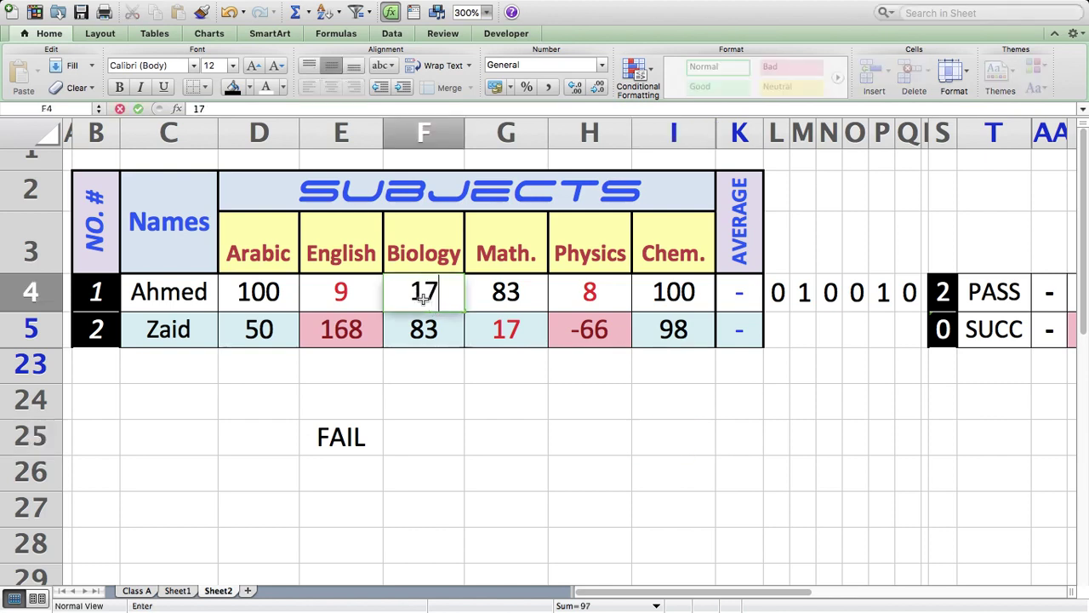
key(Return)
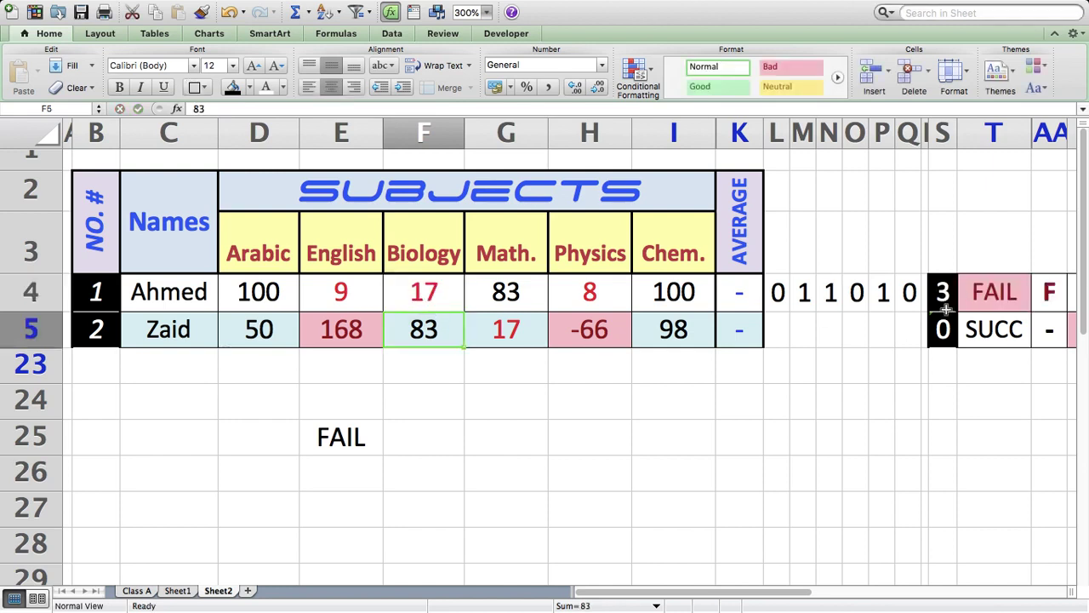
scroll(851, 390, right, 3)
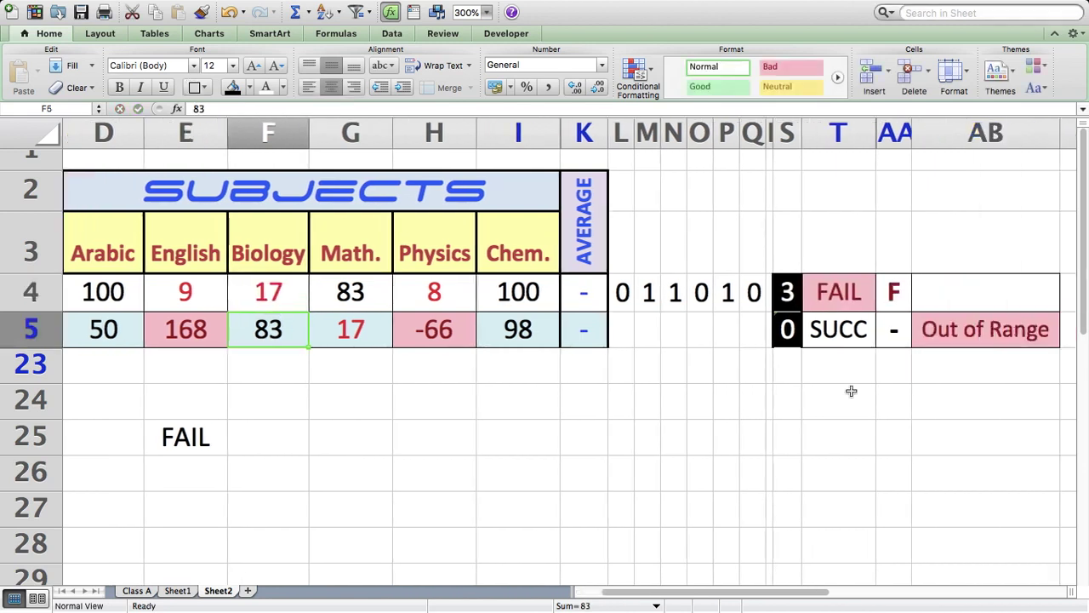
Fill the helper formulas in L4:Q4 down to row 5 for student 2.
scroll(852, 391, left, 2)
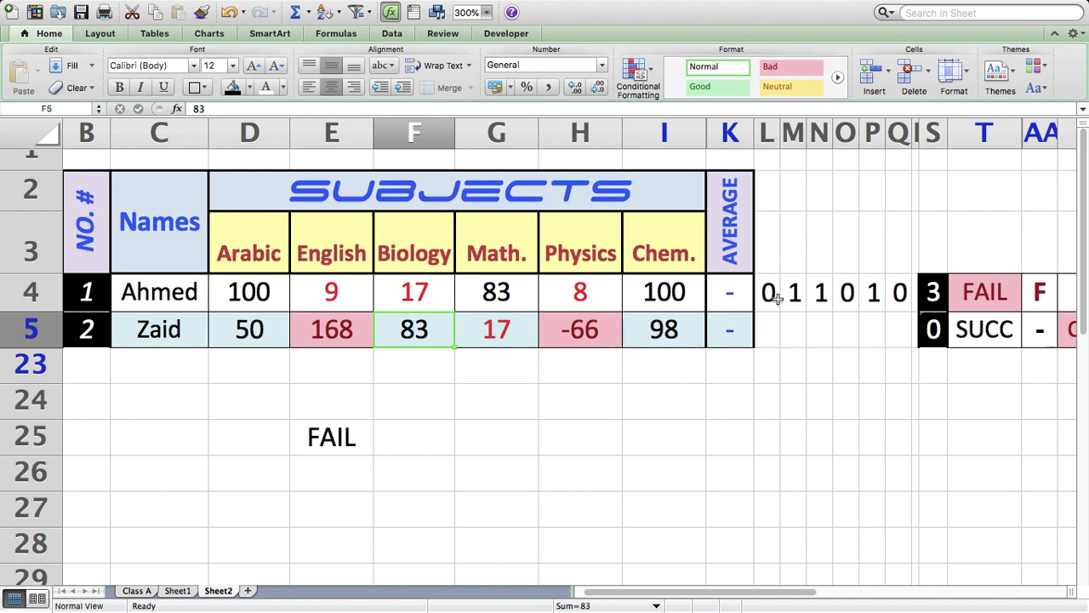
drag(766, 292, 901, 293)
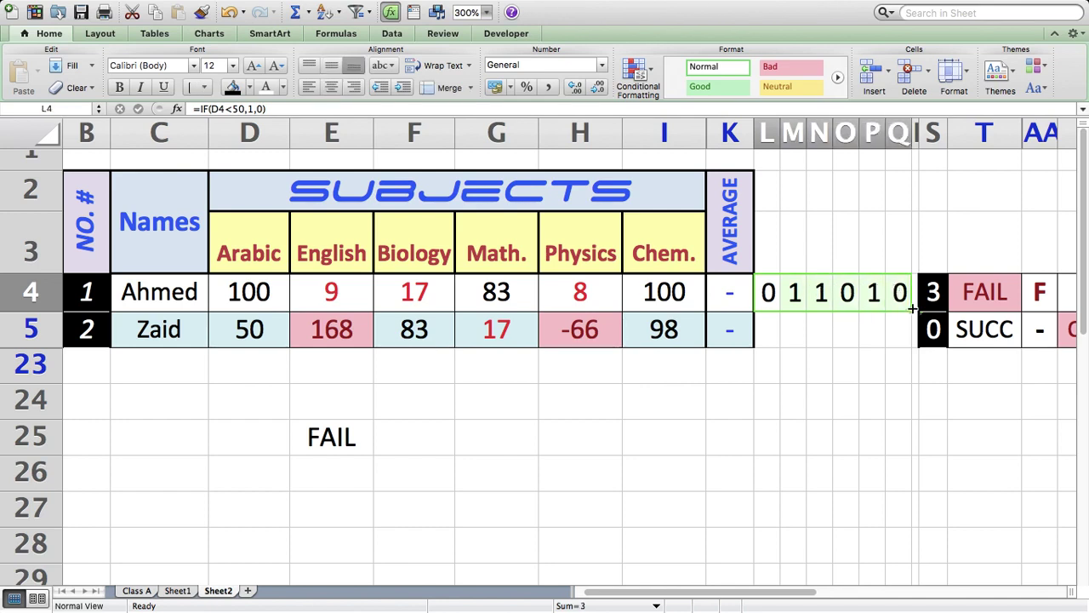
drag(913, 308, 912, 345)
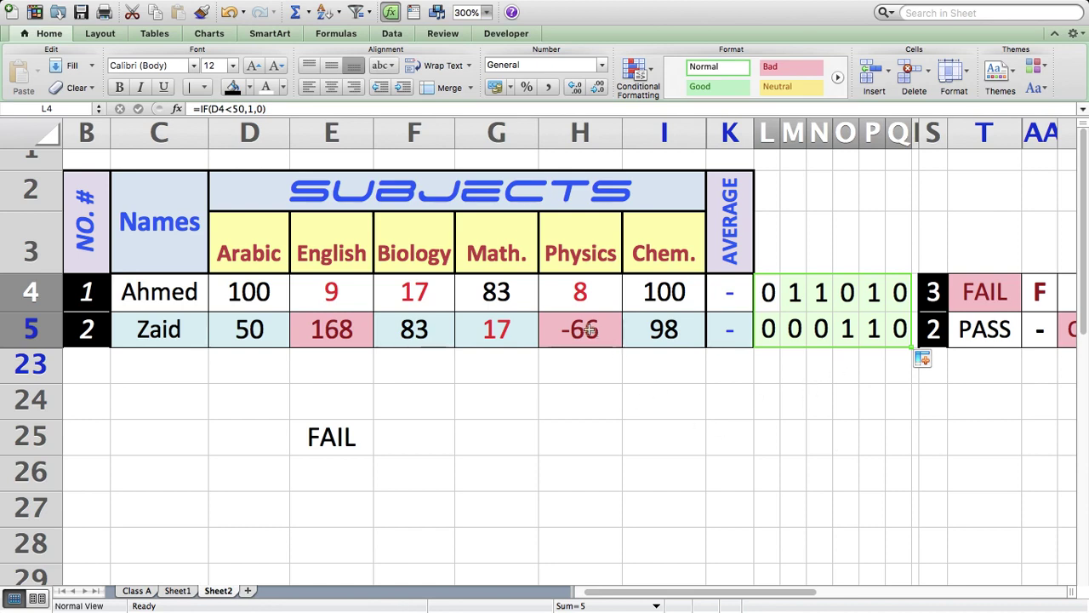
Review student 2's Math. and Physics marks in row 5 against the helper, failed-count and result cells.
click(503, 332)
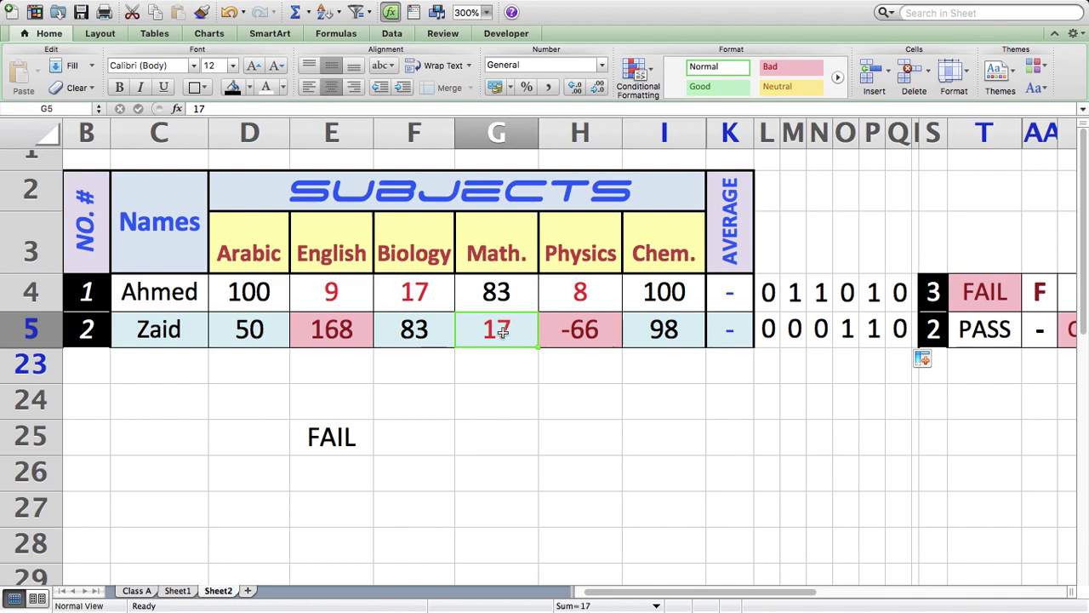
scroll(530, 428, right, 3)
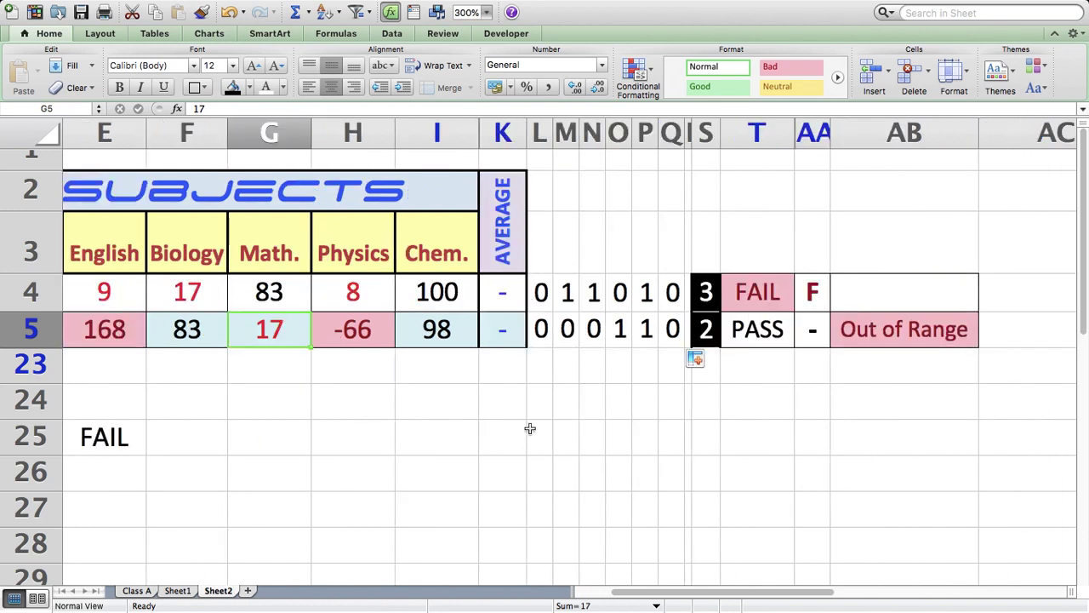
scroll(529, 428, left, 1)
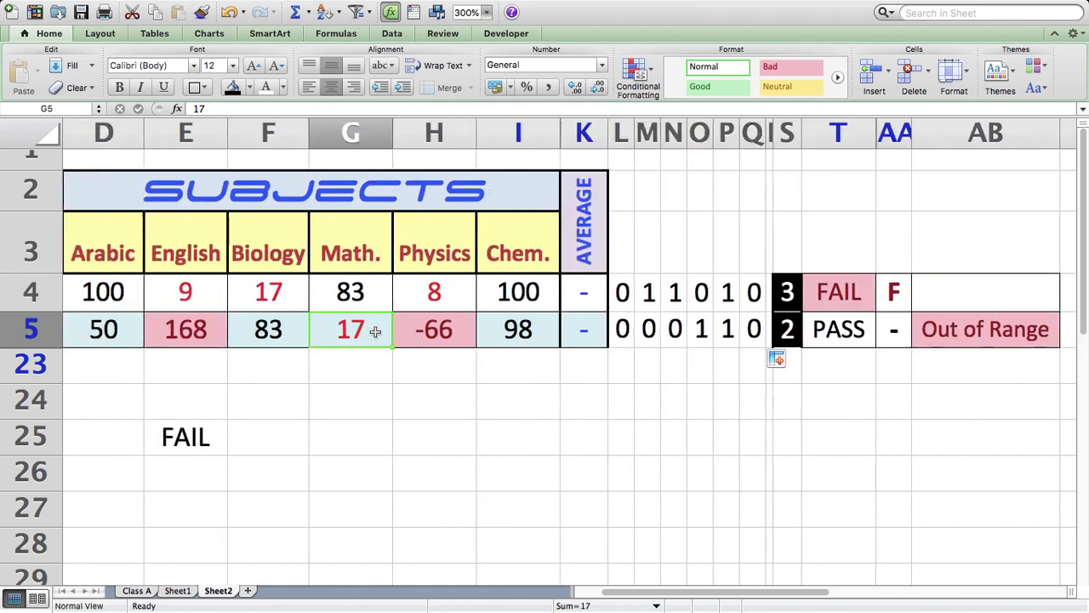
click(441, 331)
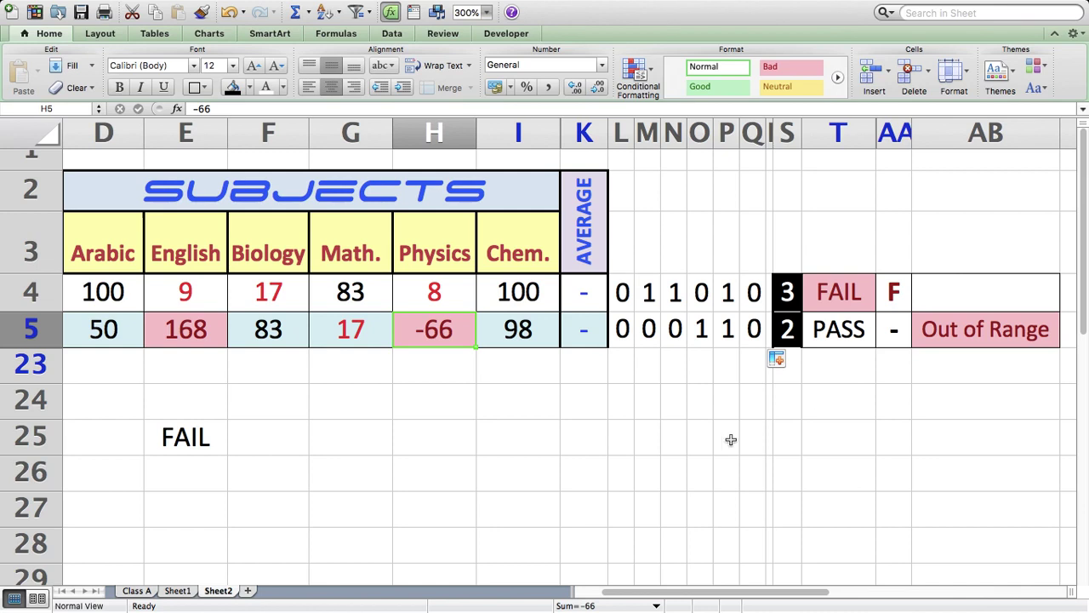
scroll(746, 441, left, 3)
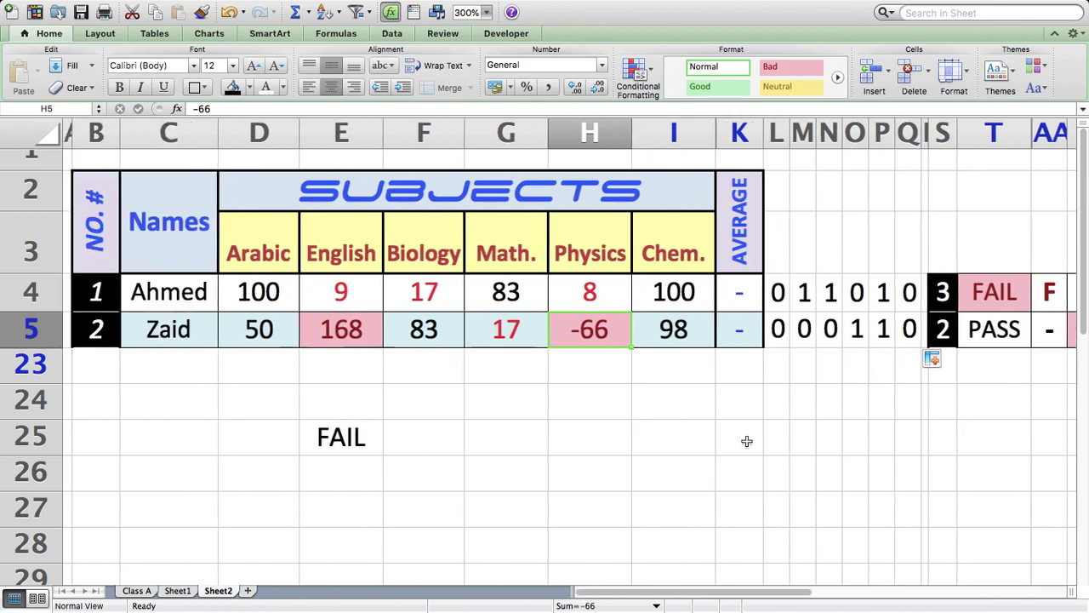
scroll(746, 440, right, 2)
scroll(746, 440, left, 2)
Set student 1's Biology mark in cell F4 to 87 and the English mark in cell E4 to 90.
click(341, 291)
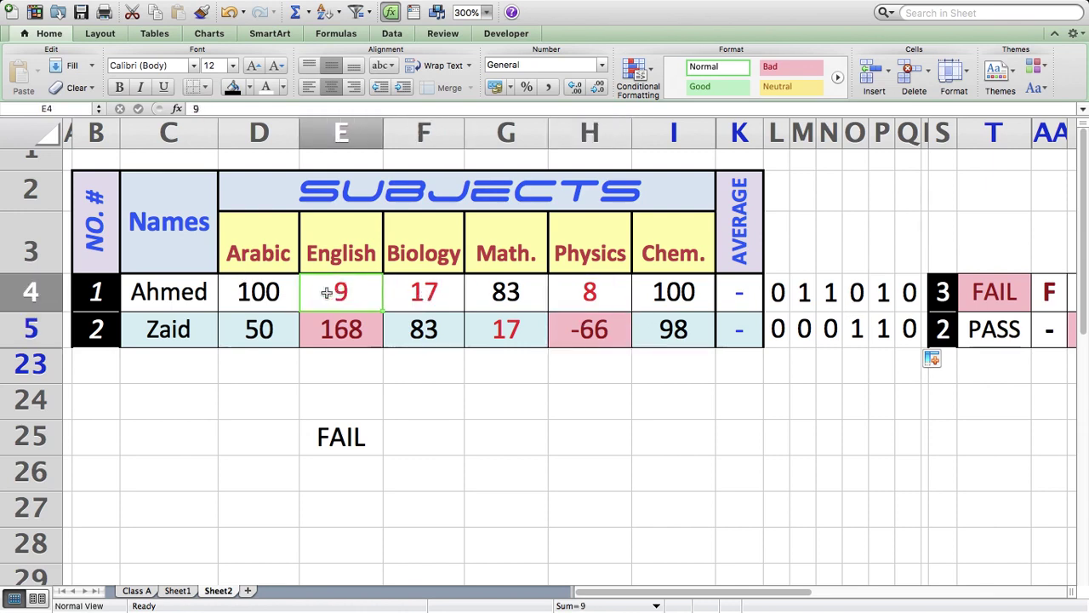
click(420, 300)
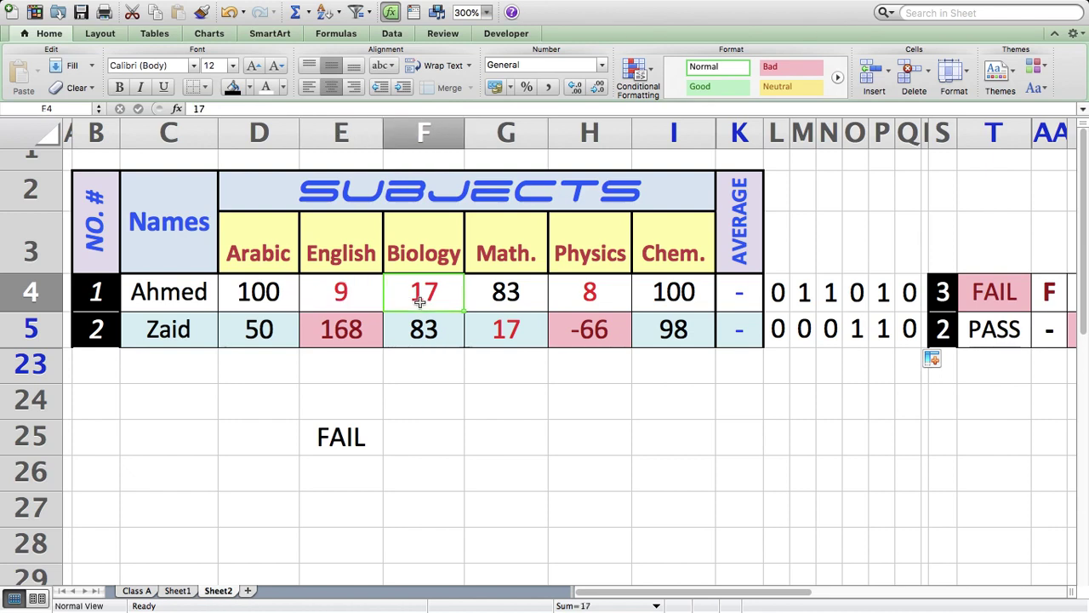
text(87)
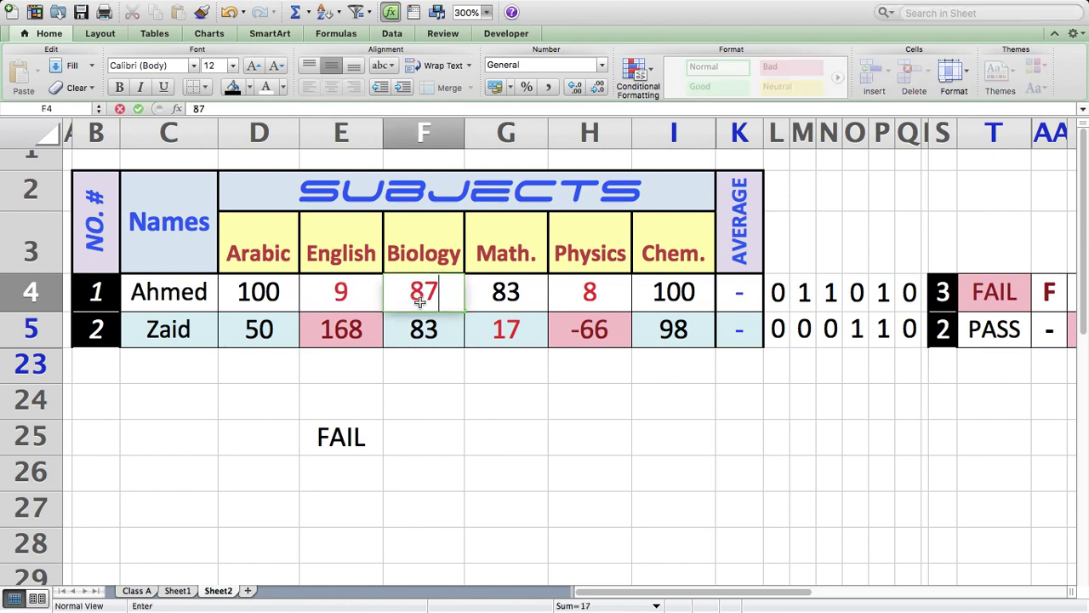
key(Return)
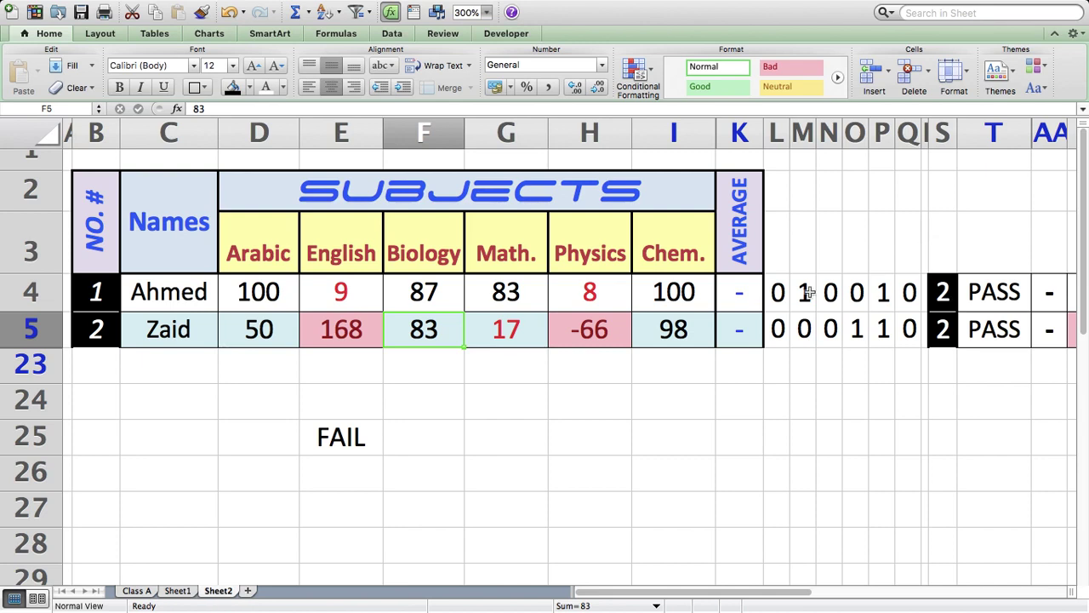
click(347, 294)
text(90)
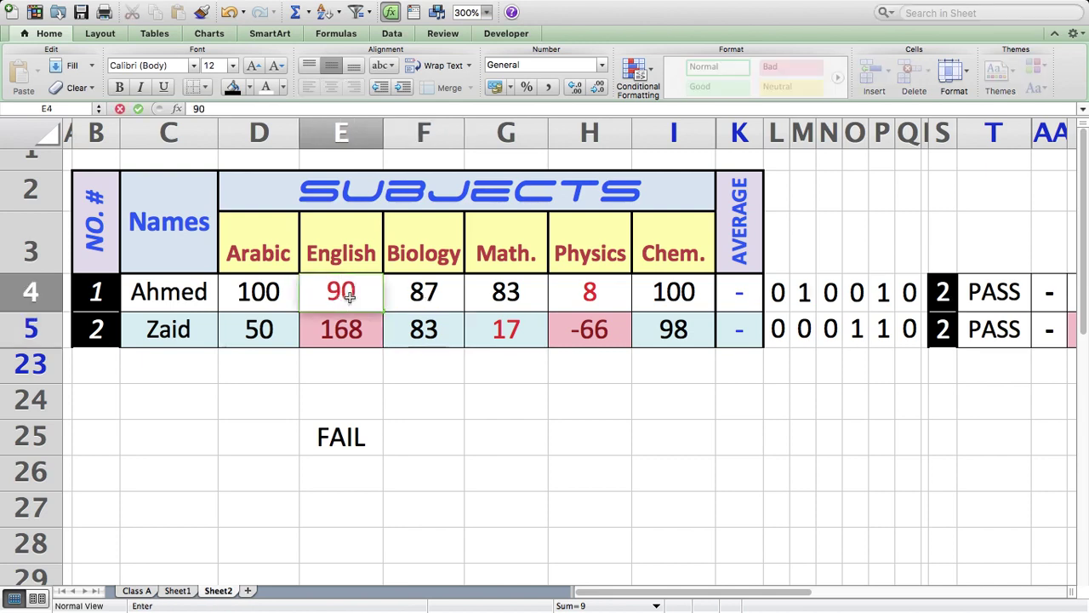
key(Return)
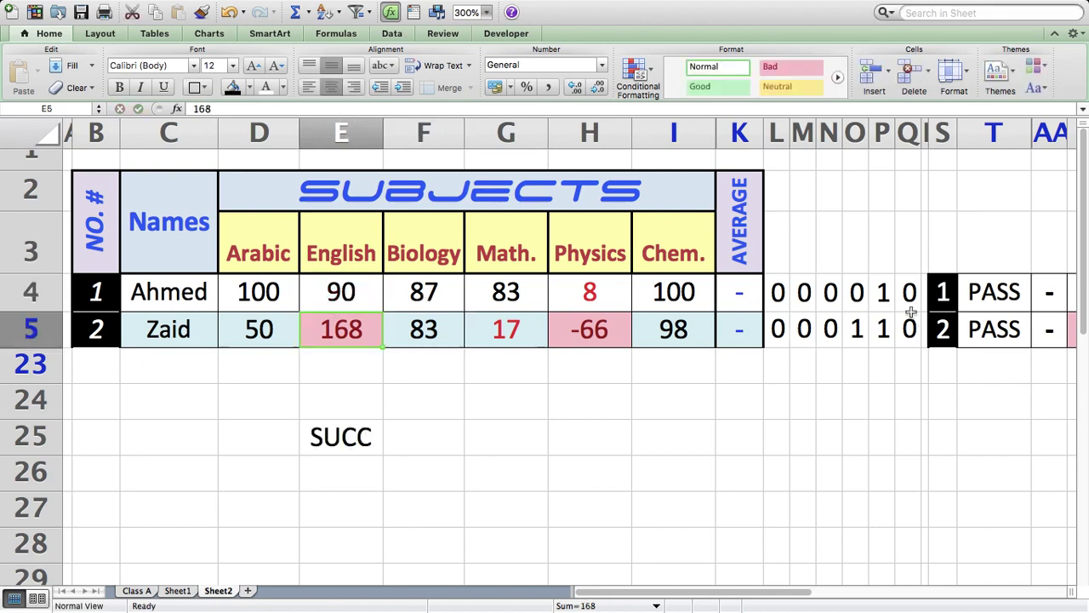
Set student 1's Physics mark in cell H4 to 50.
scroll(776, 452, right, 2)
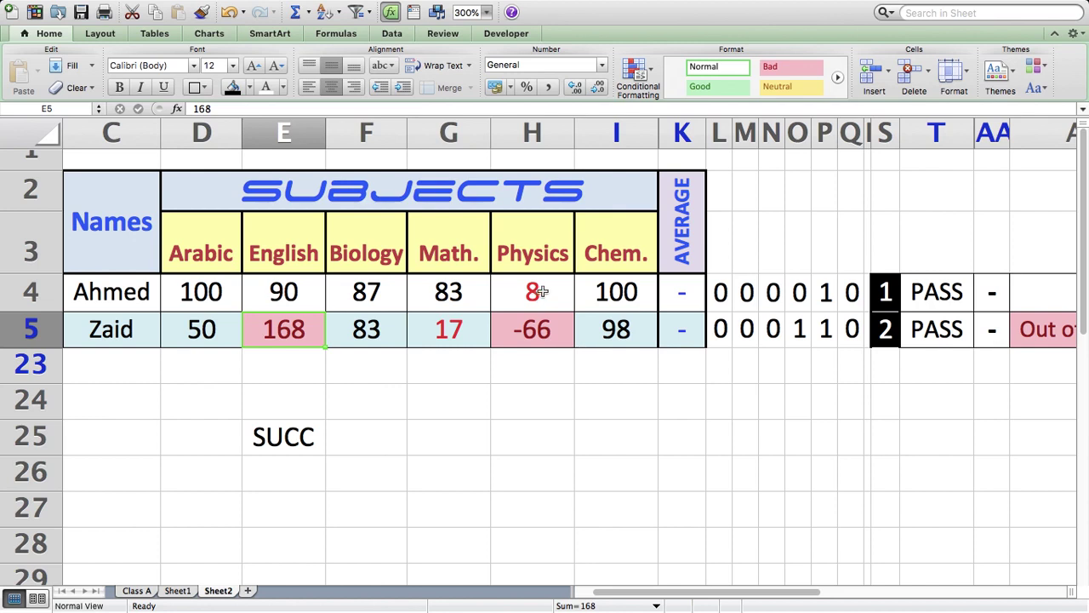
click(542, 292)
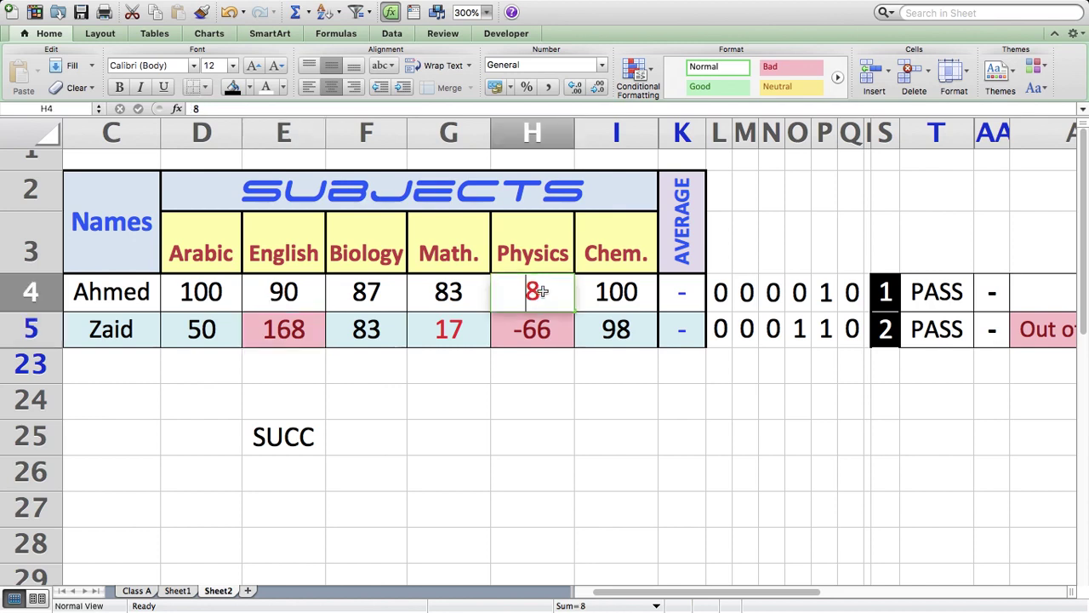
text(50)
key(Return)
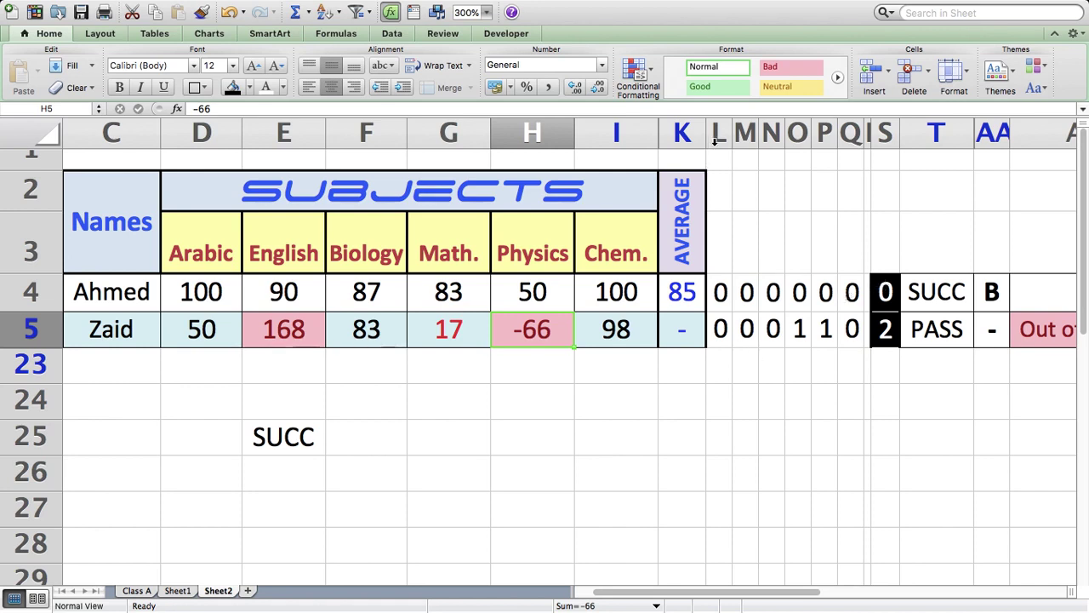
Hide the helper columns L through Q.
drag(719, 132, 851, 126)
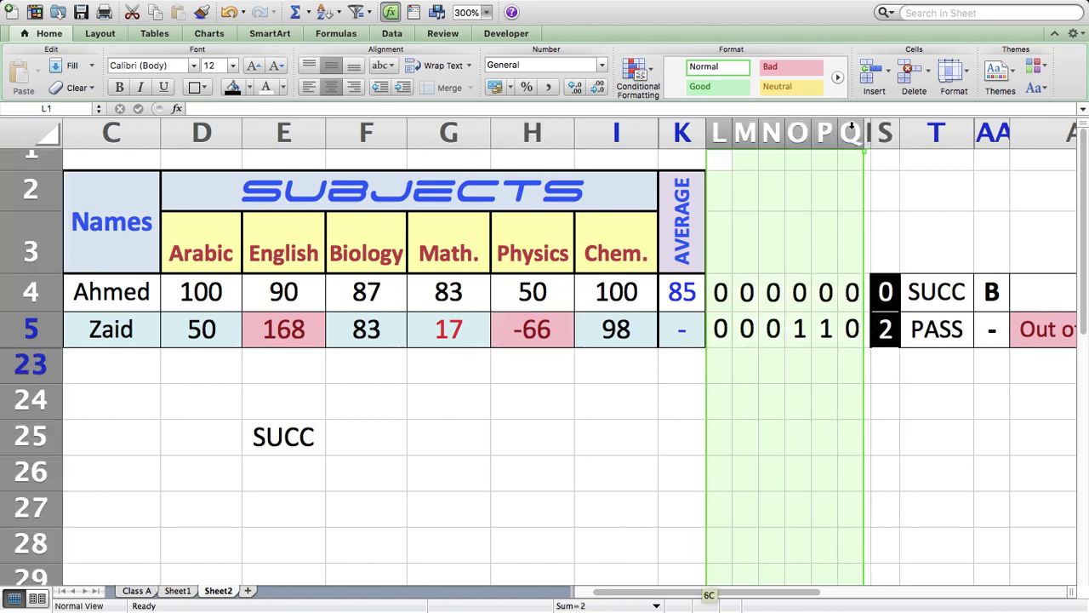
right_click(785, 140)
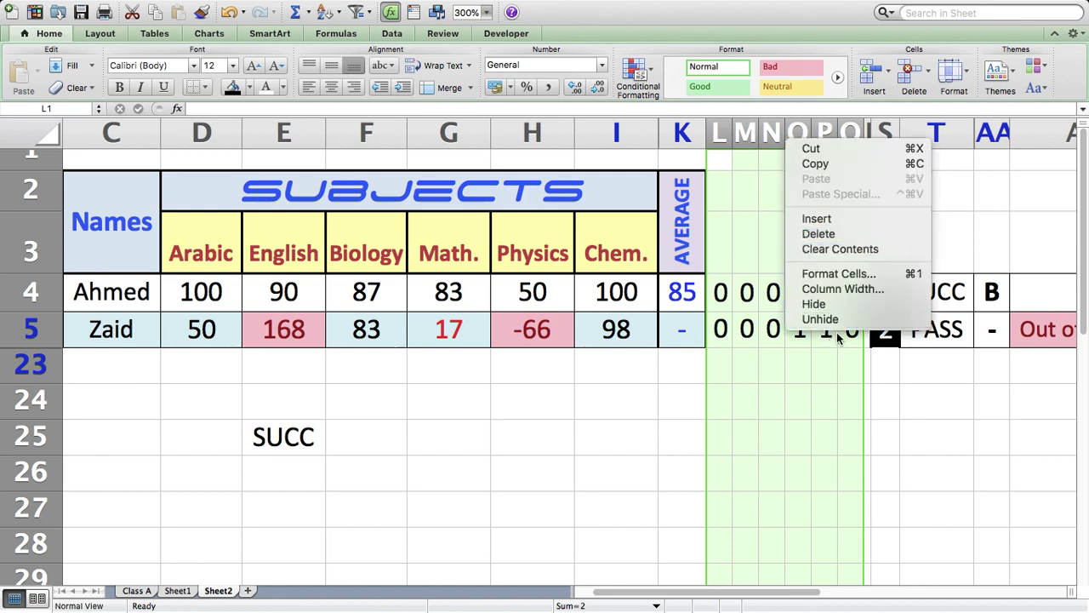
click(814, 303)
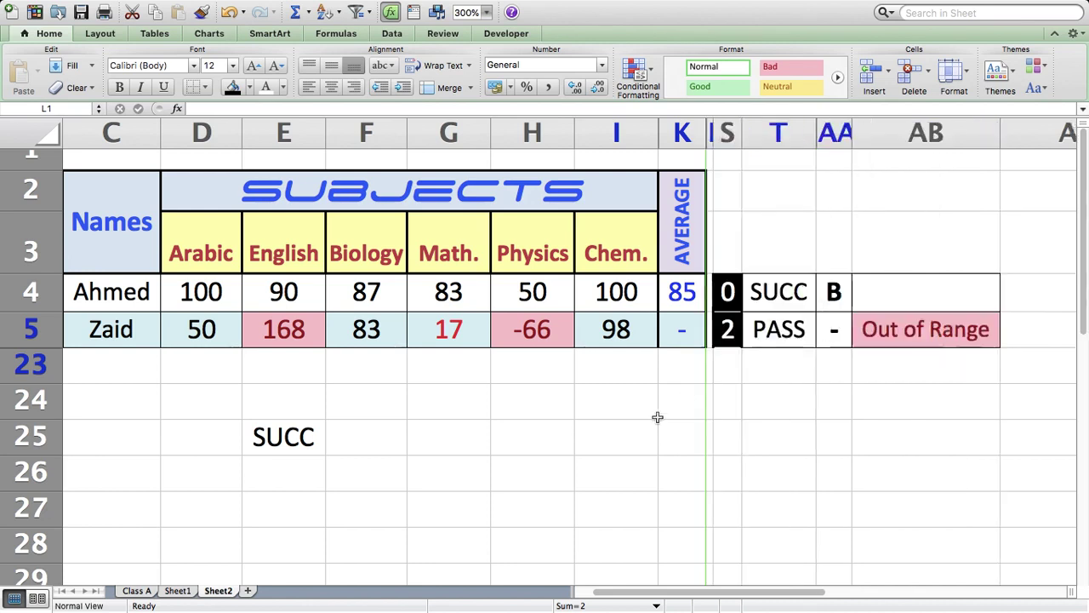
click(573, 470)
scroll(573, 470, left, 2)
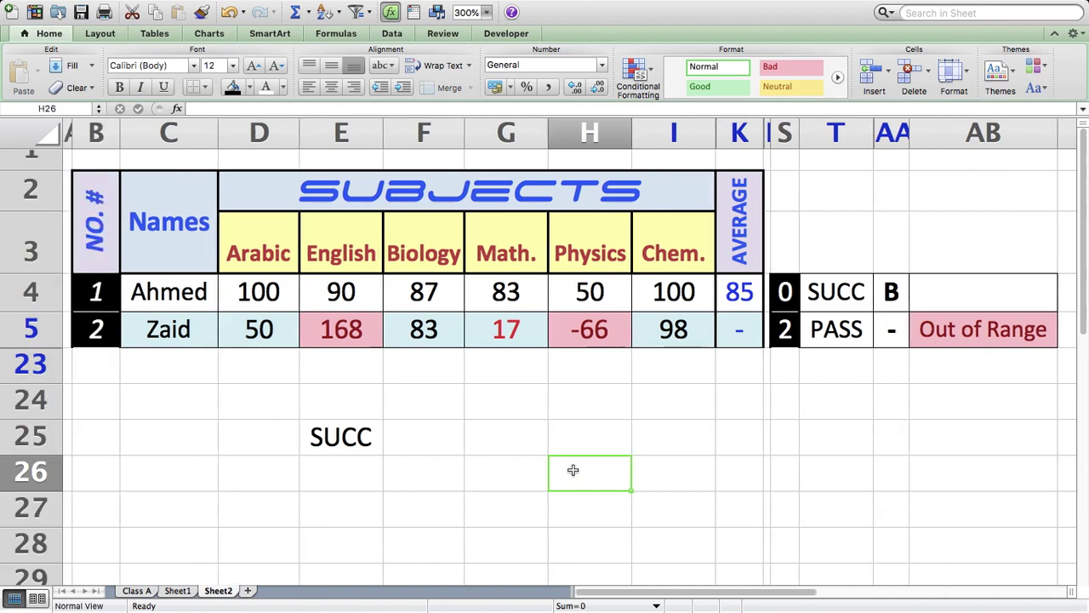
Set student 1's Physics mark in cell H4 to 80.
click(589, 294)
text(80)
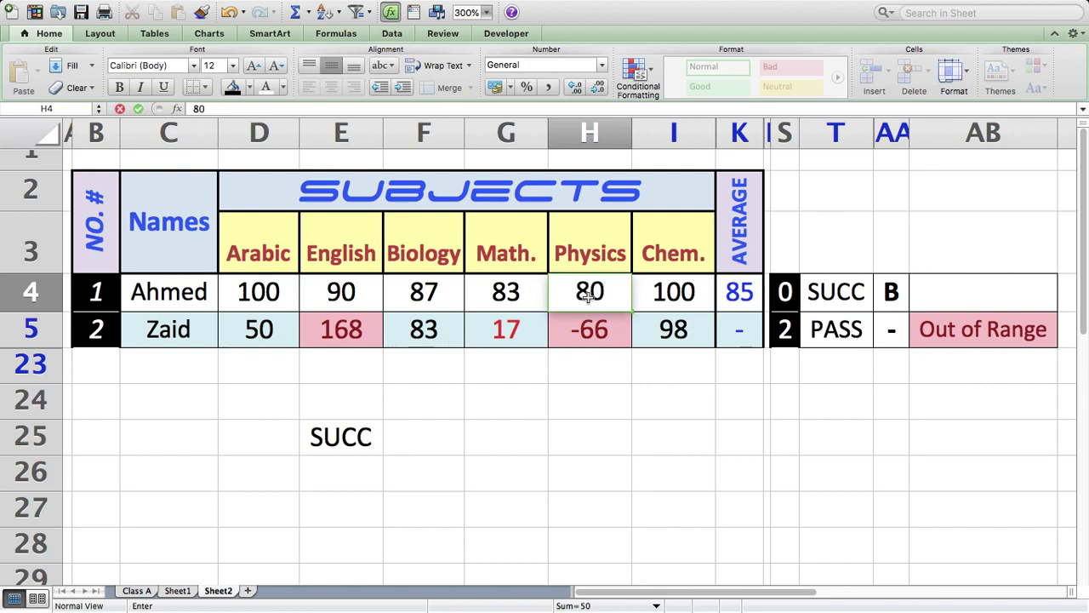
key(Return)
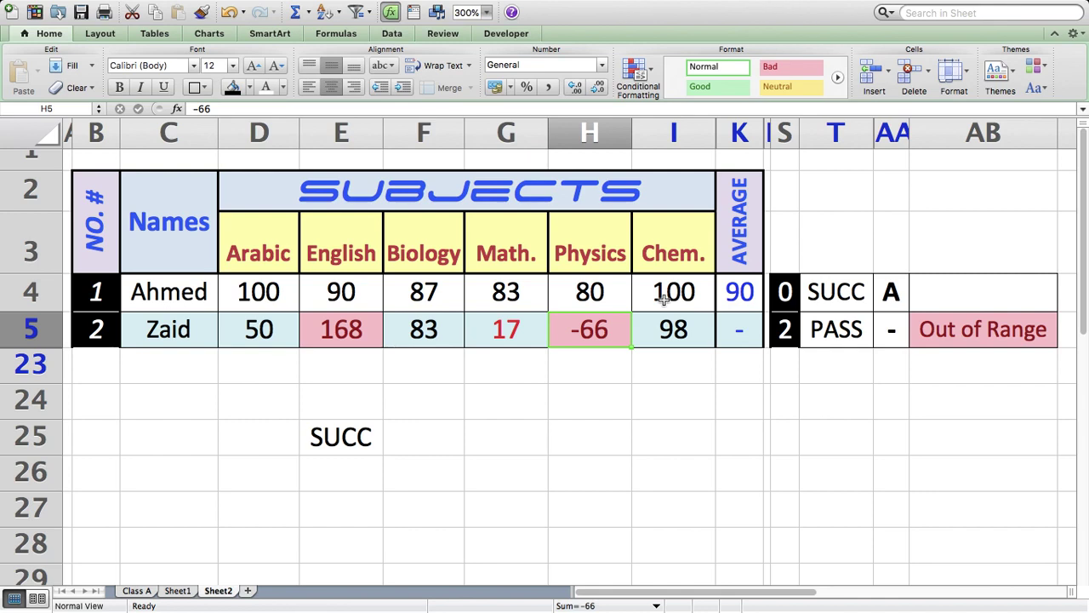
Review the IF formula in cell E25 that tests the English mark in E4, and leave it unchanged.
click(511, 406)
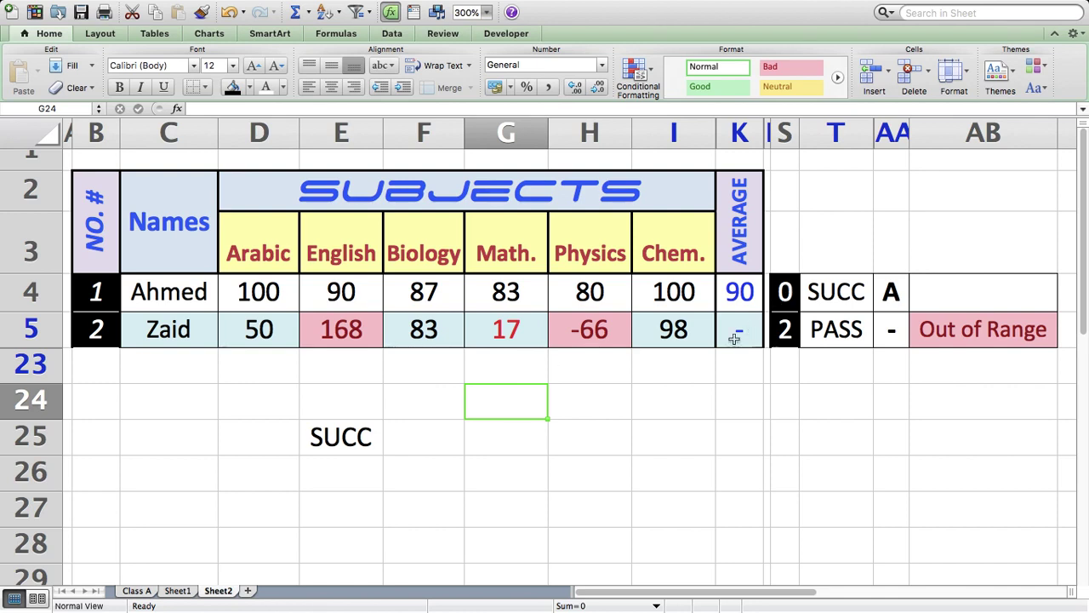
click(785, 292)
double_click(342, 443)
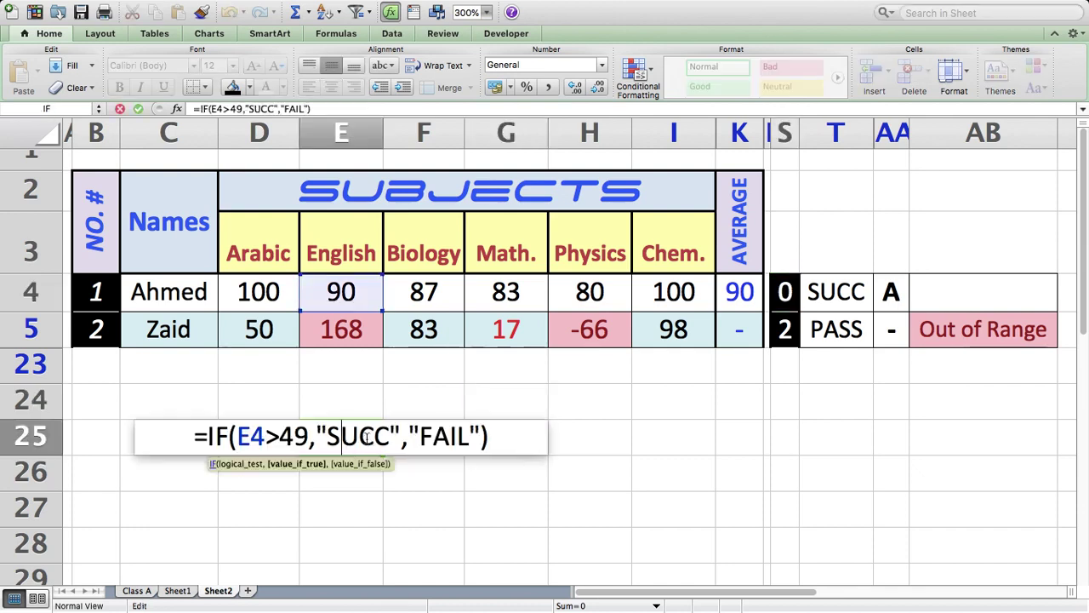
click(493, 439)
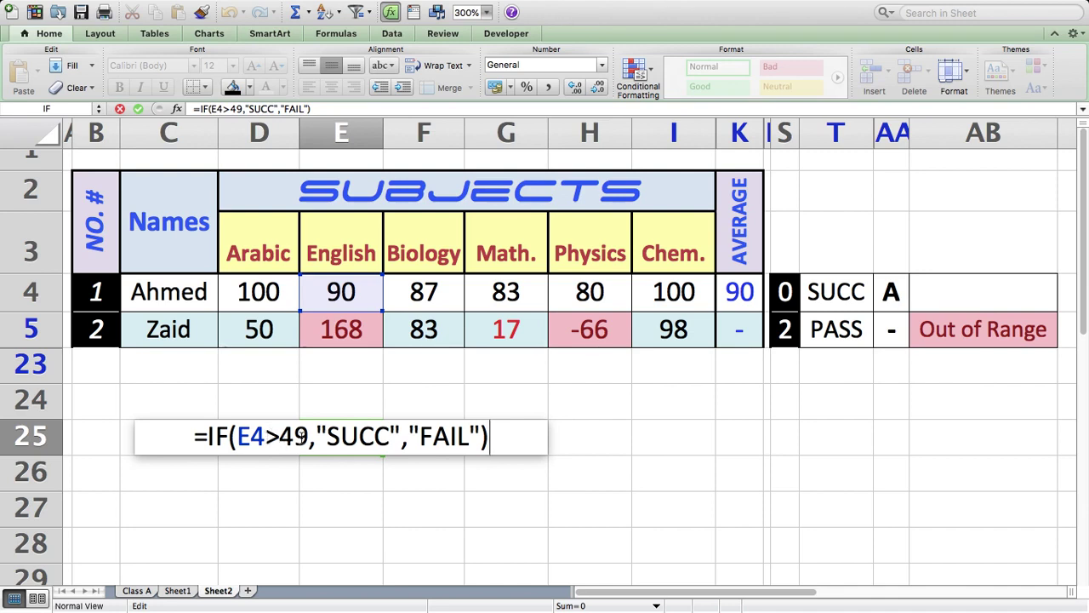
key(Return)
Unhide the helper columns between K and S and select student 1's failed-subject count in cell S4.
drag(737, 130, 784, 129)
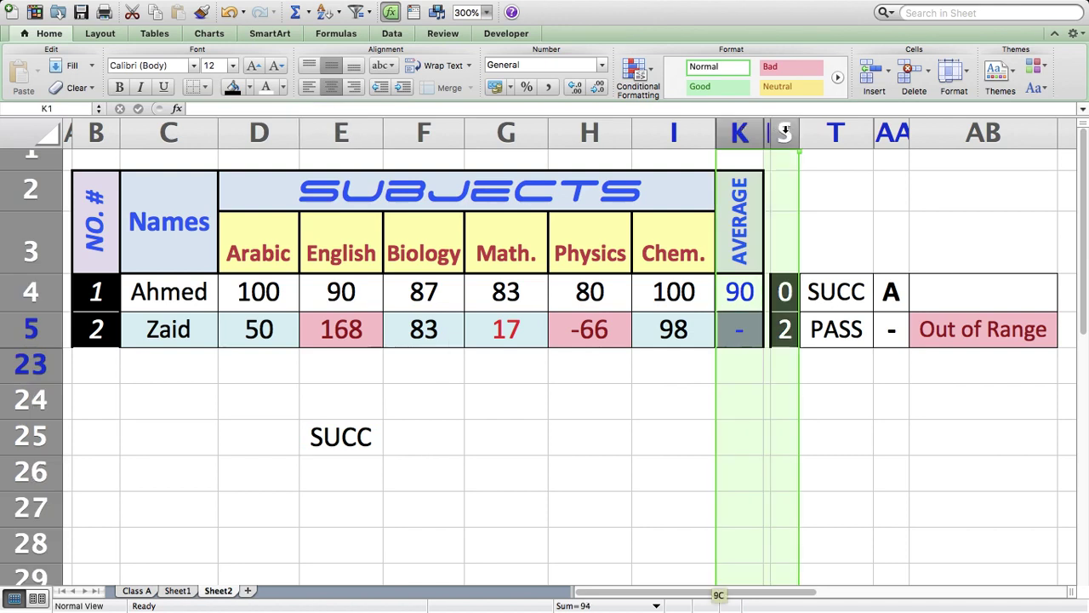
right_click(794, 129)
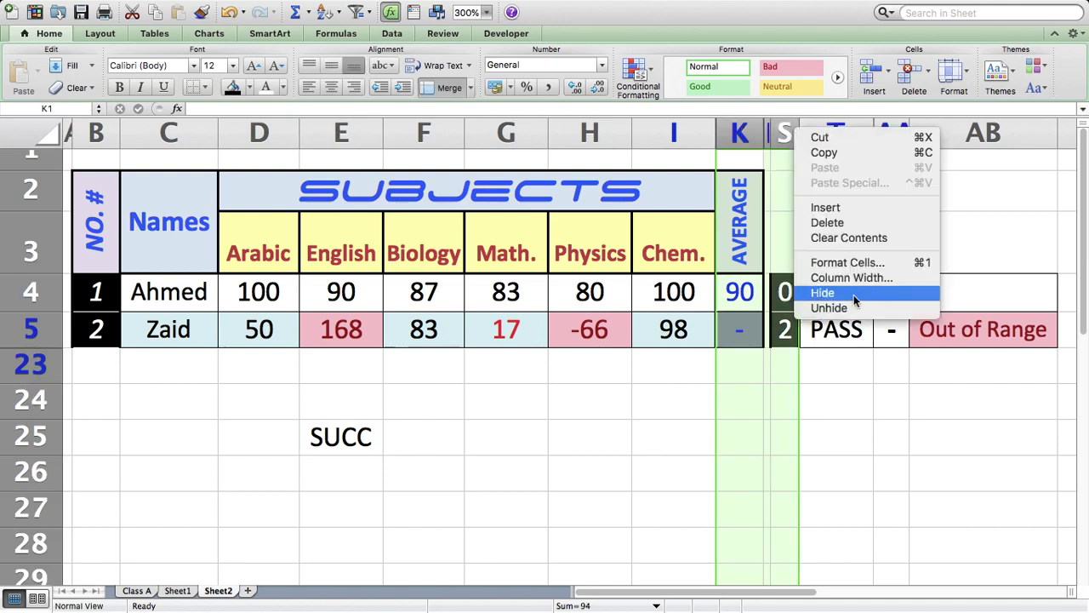
click(846, 308)
drag(779, 293, 912, 291)
click(943, 292)
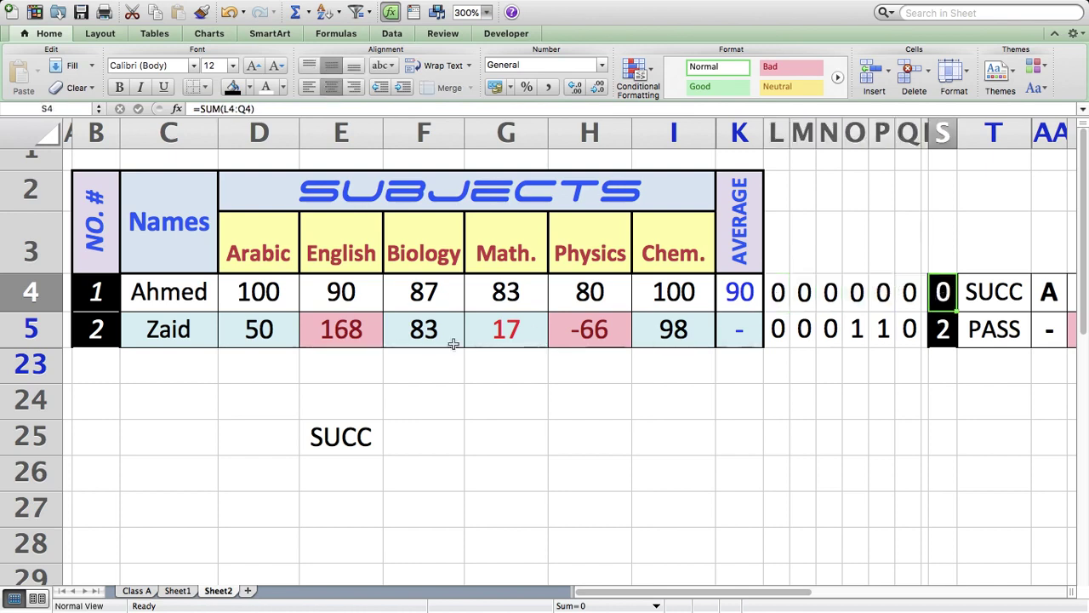
Set student 2's Arabic mark in cell D5 to 51.
click(261, 332)
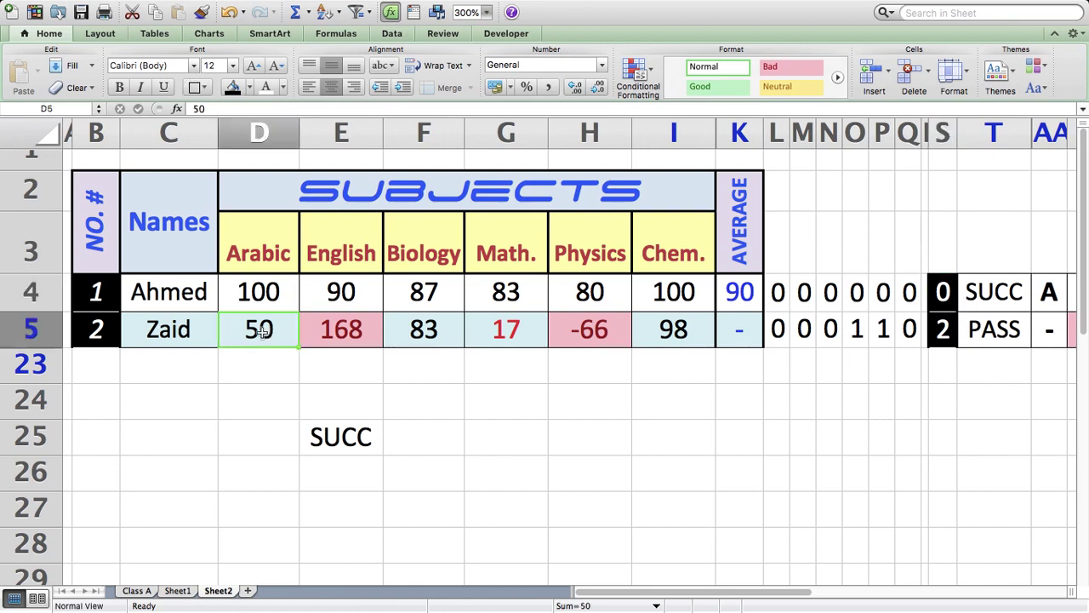
text(51)
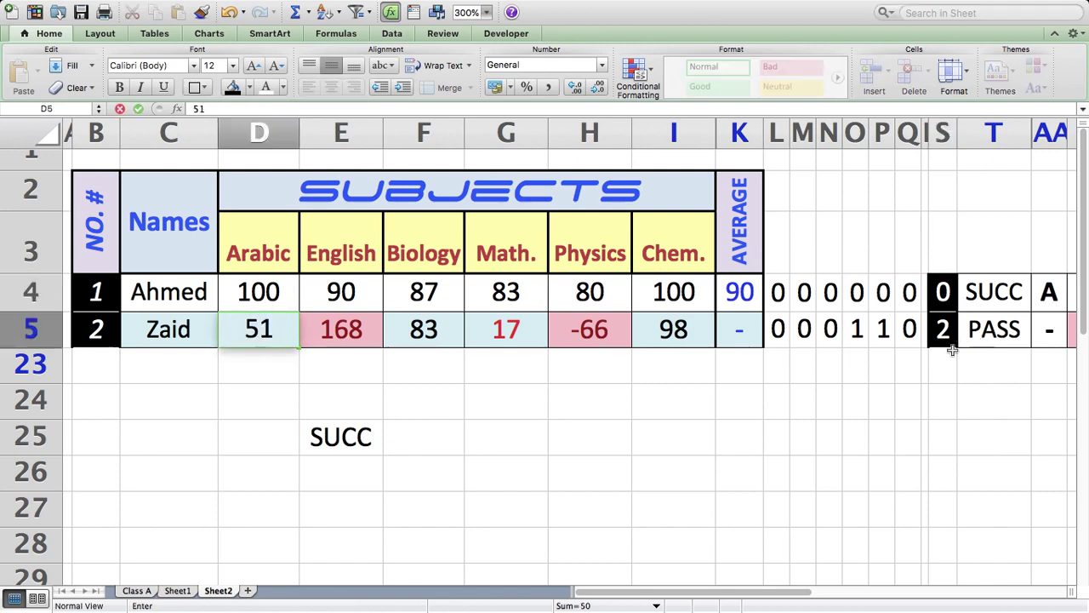
key(Return)
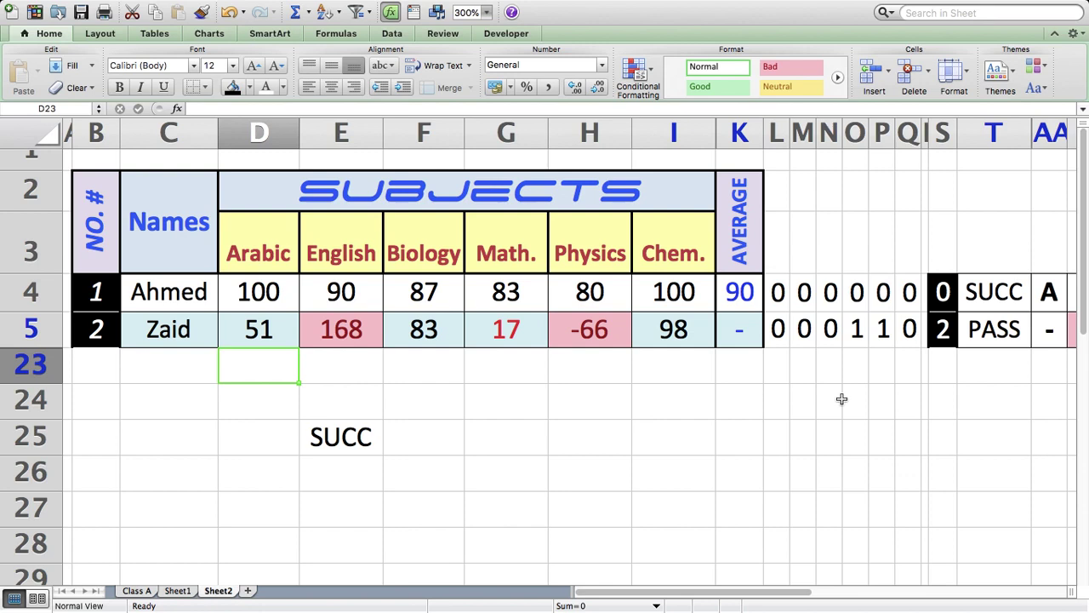
Set student 2's Arabic mark in cell D5 to 15 and check that row's helper, result and grade cells.
double_click(262, 330)
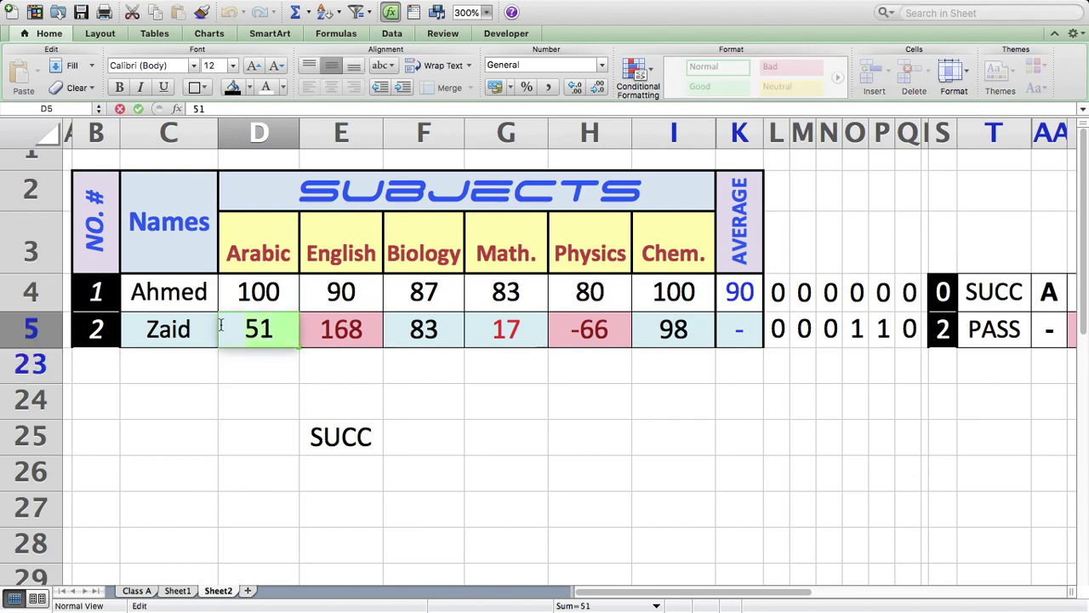
key(BackSpace)
text(5)
key(Return)
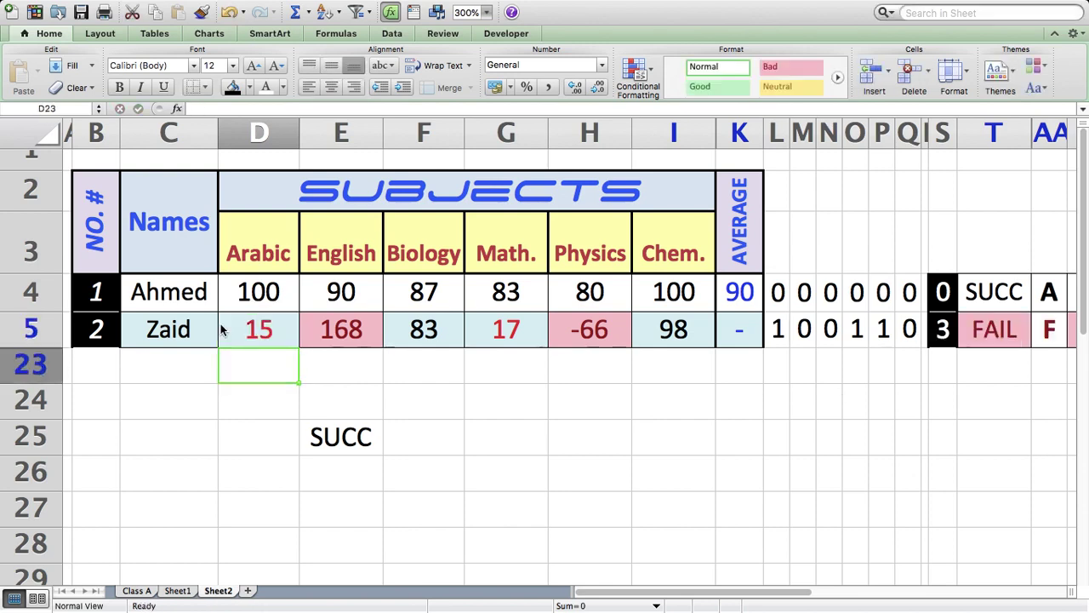
scroll(909, 400, right, 2)
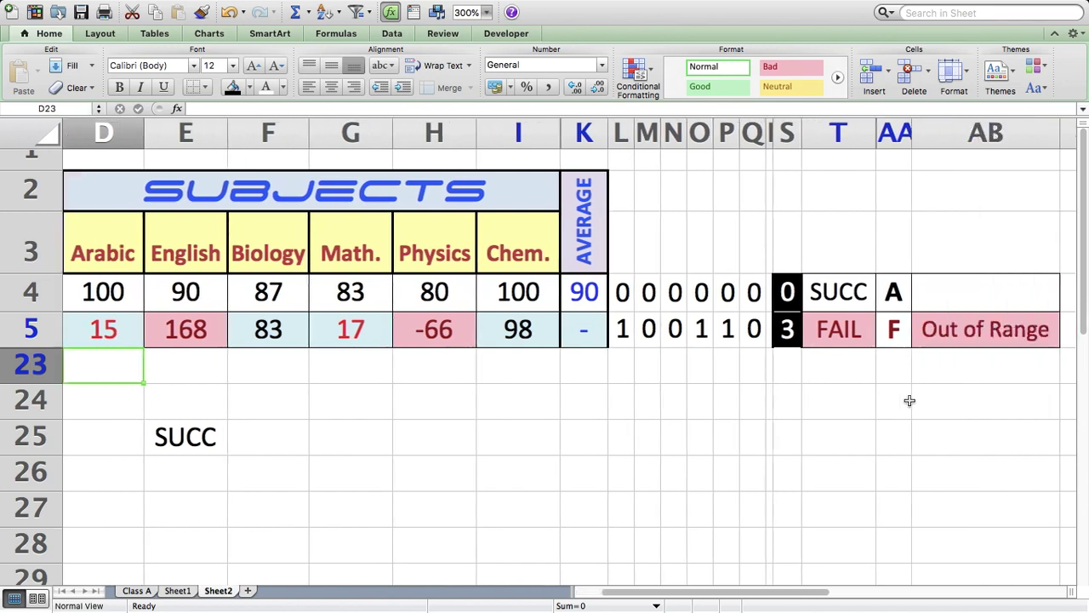
scroll(749, 454, left, 2)
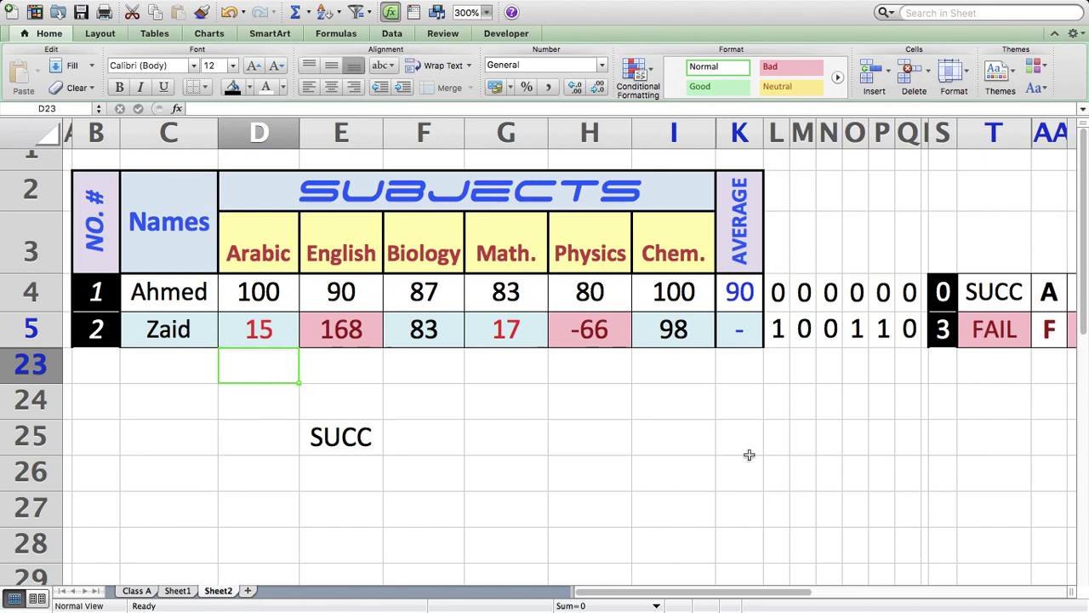
Hide the helper columns L through Q again and select the empty cell G24.
click(603, 443)
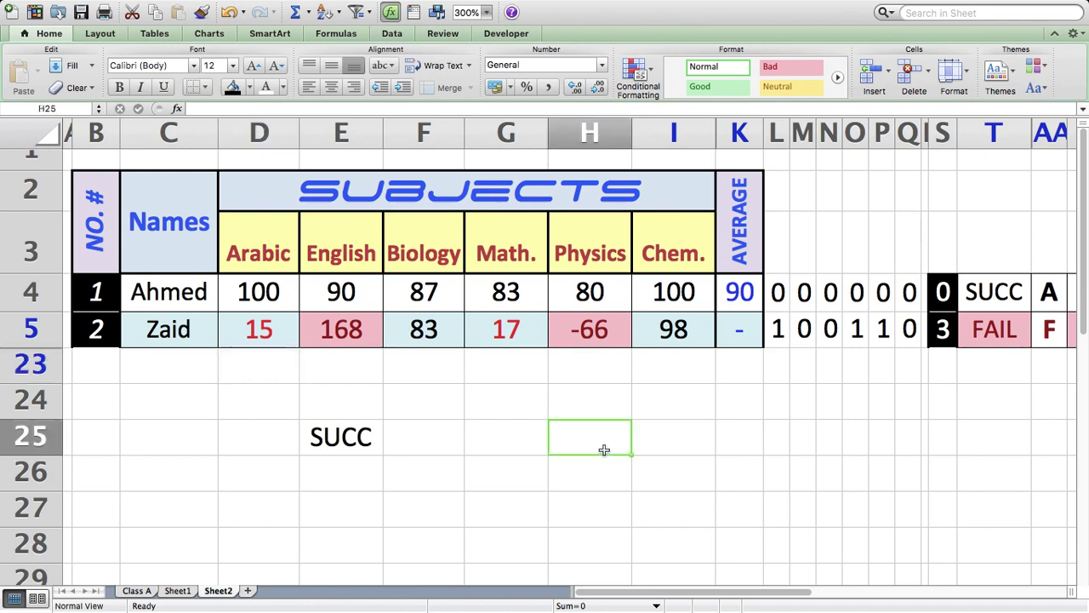
drag(777, 132, 900, 123)
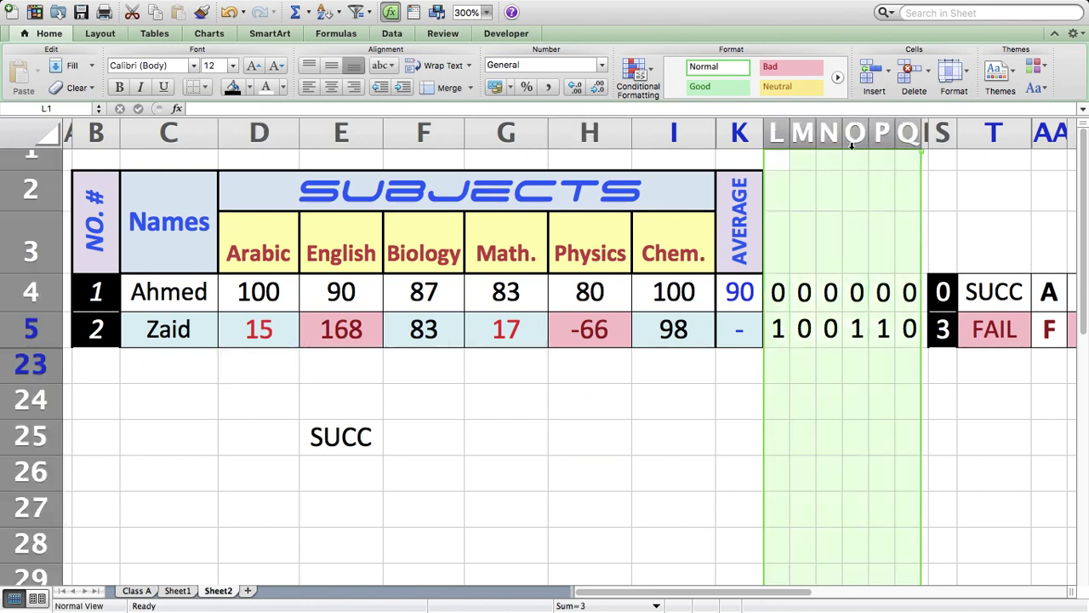
right_click(848, 129)
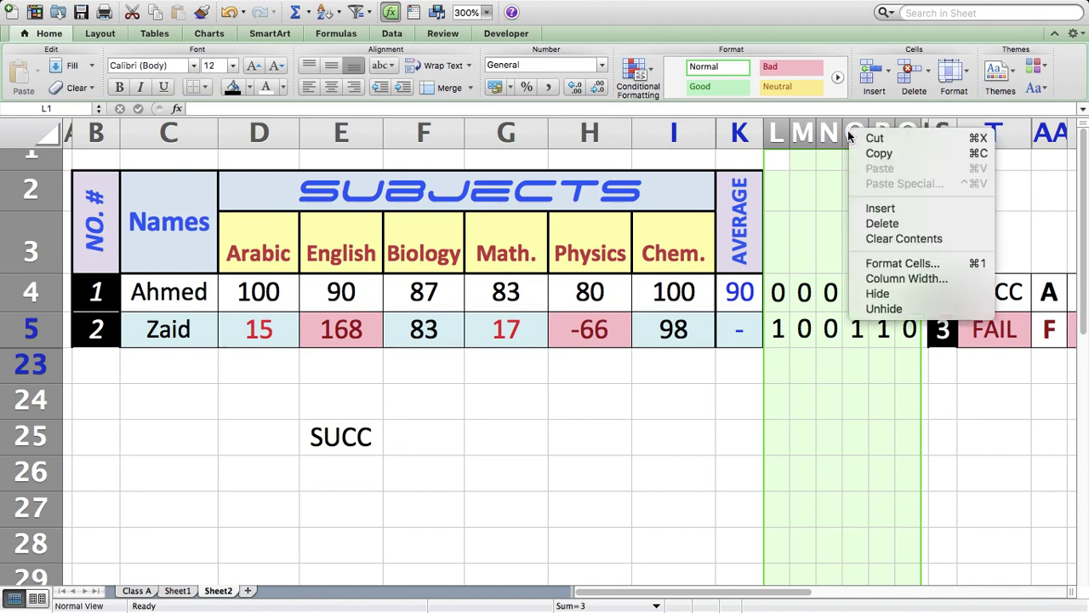
click(885, 309)
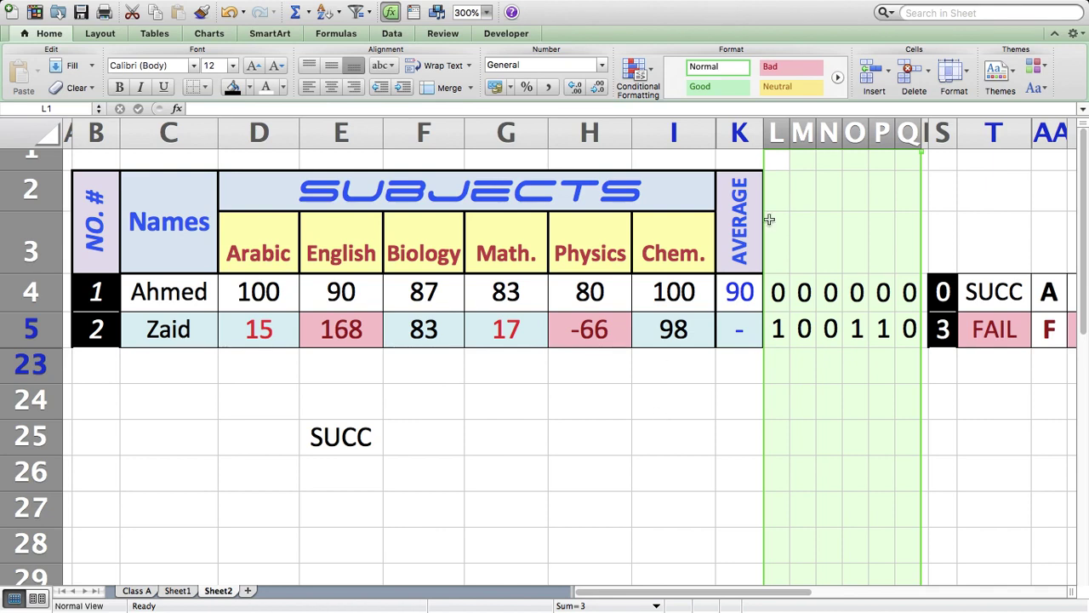
right_click(822, 139)
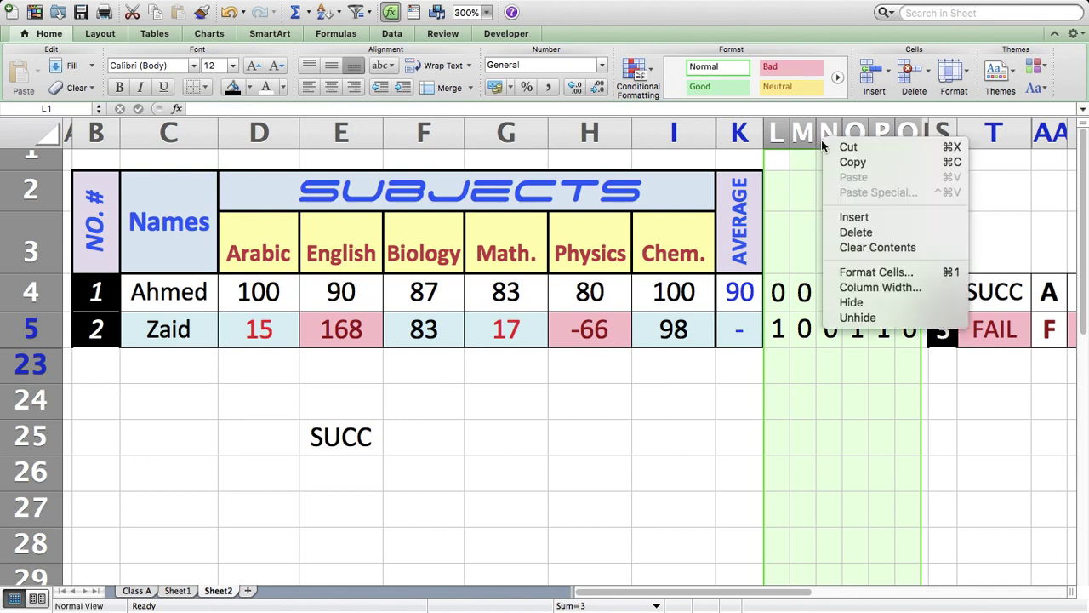
click(871, 303)
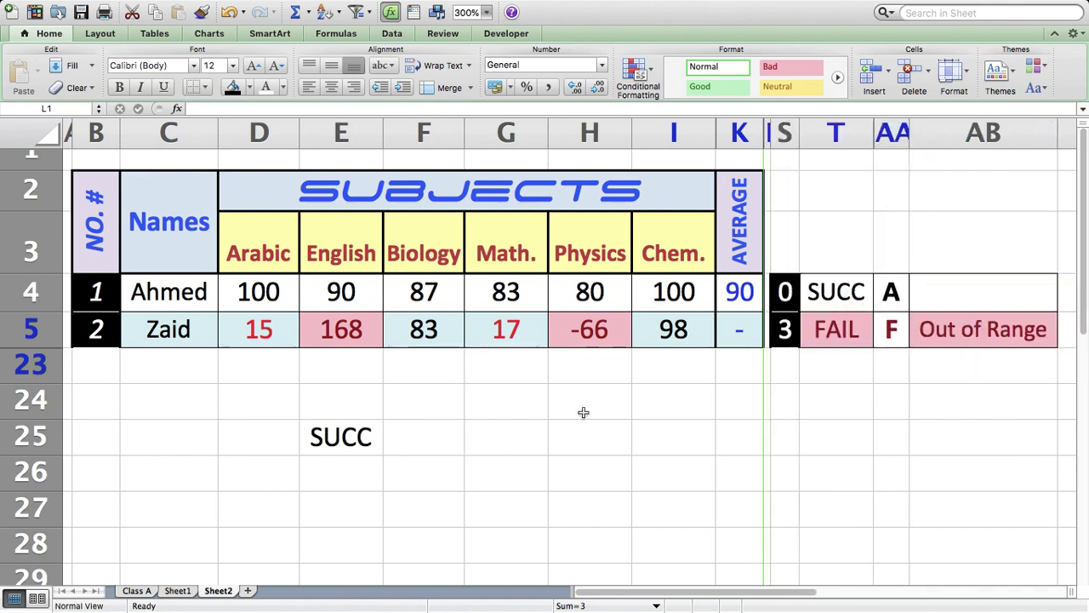
click(507, 413)
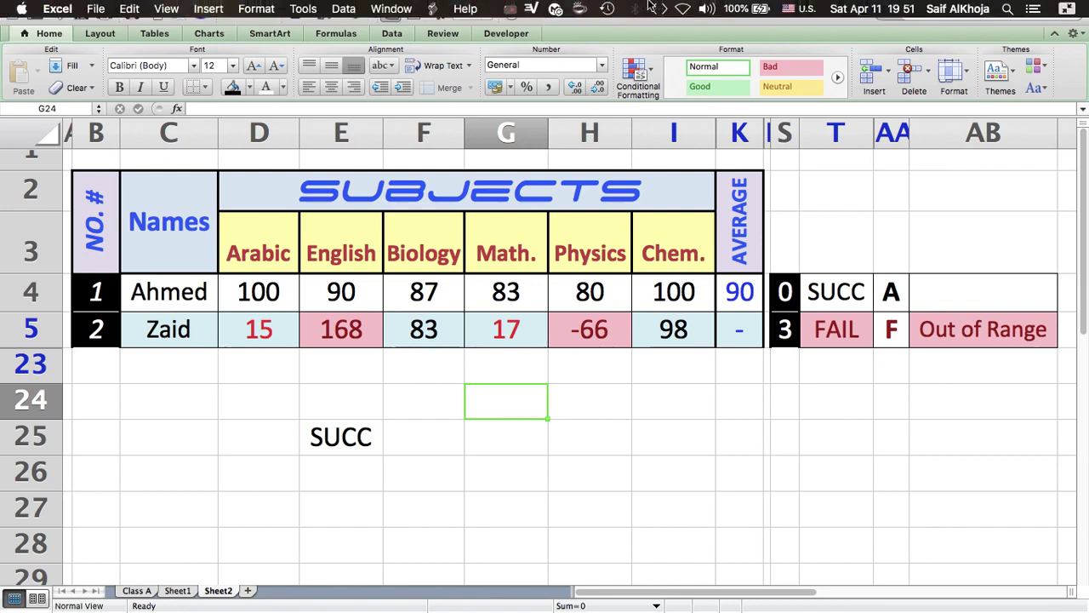
click(508, 8)
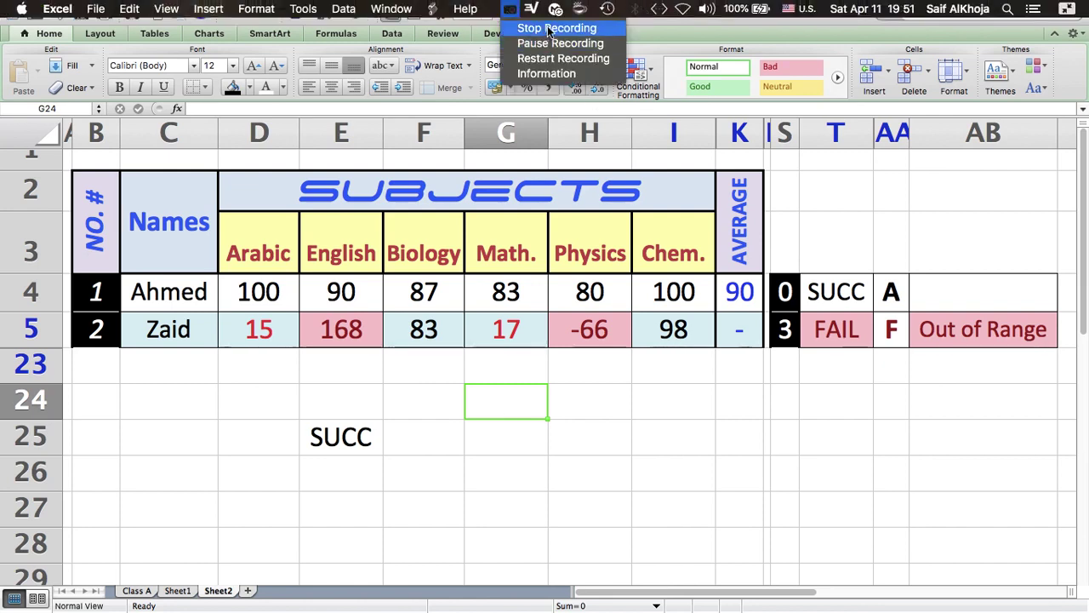